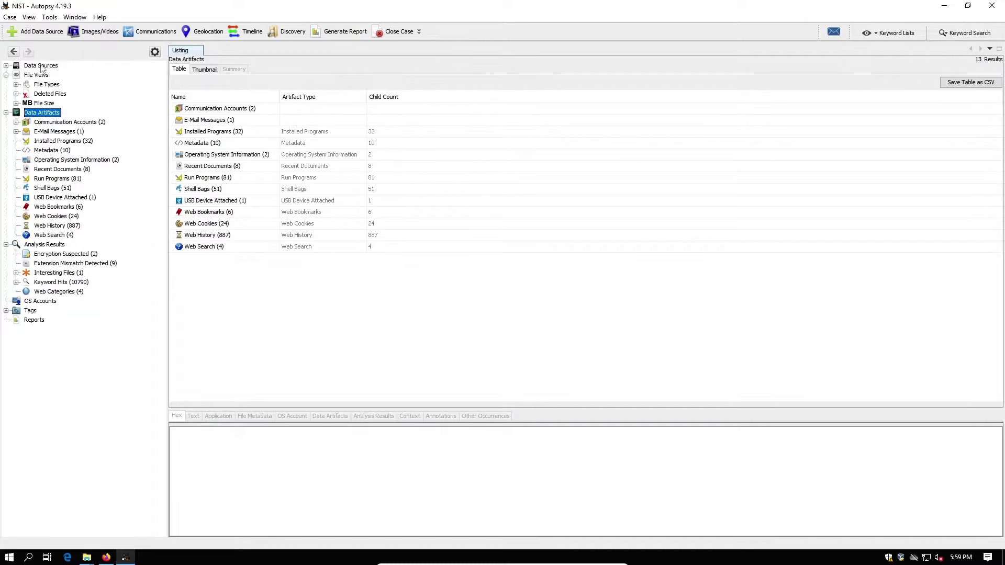
# Step: Expand the 4Dell Latitude CPi.E01 data source, list the contents of vol2 (NTFS / exFAT), and enlarge the content viewer area
pyautogui.click(42, 65)
pyautogui.click(7, 66)
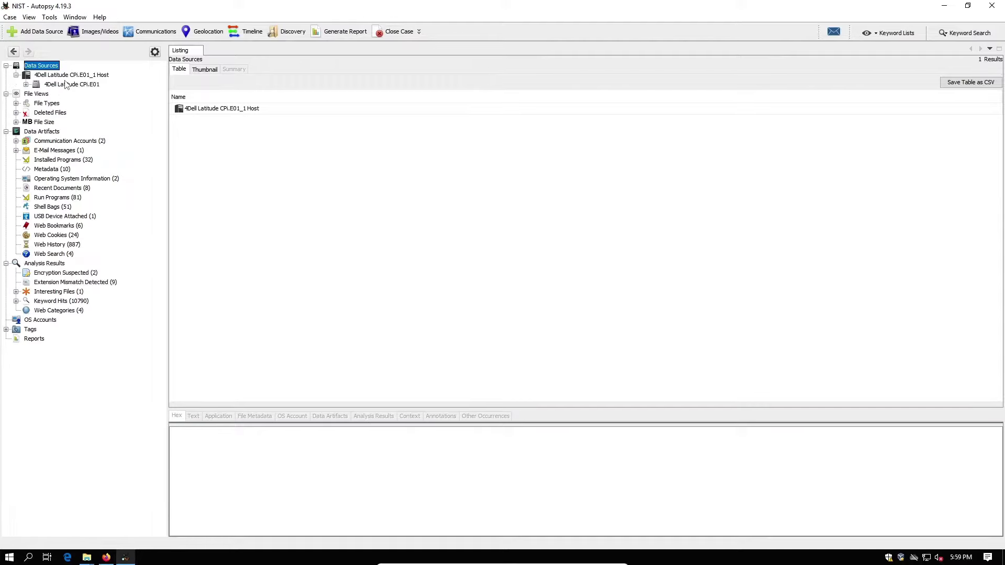
pyautogui.click(25, 84)
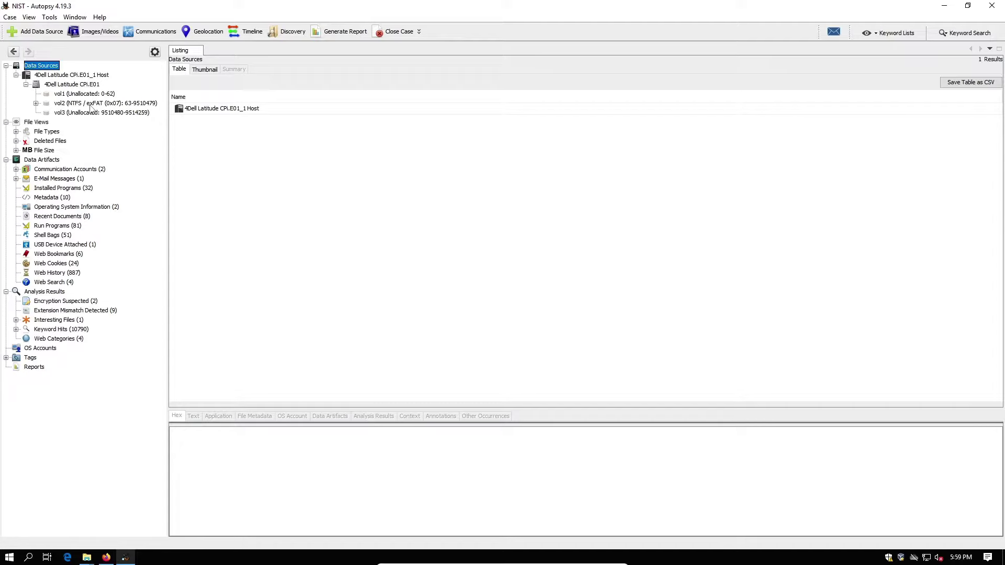
pyautogui.click(91, 104)
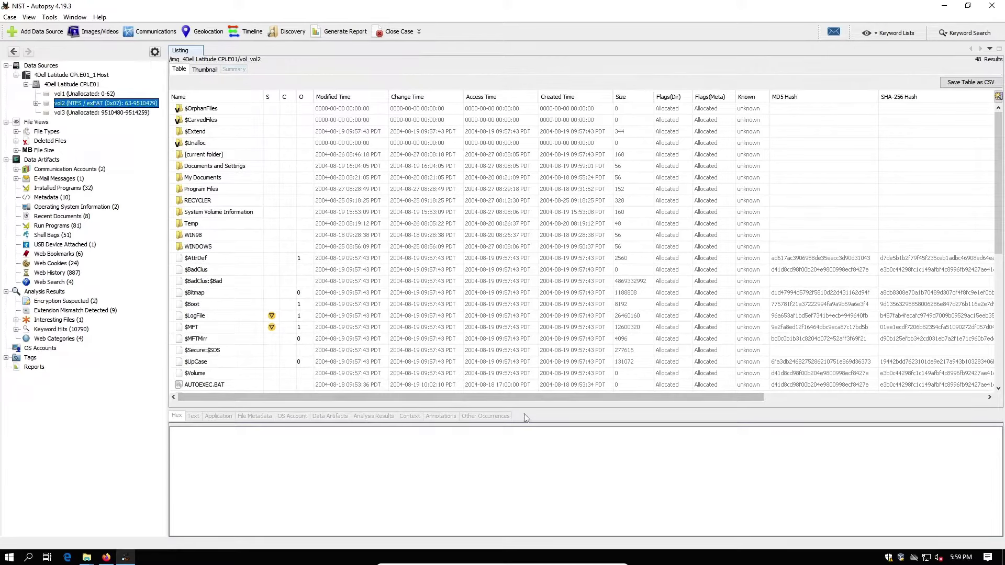
pyautogui.moveTo(526, 409); pyautogui.dragTo(524, 343)
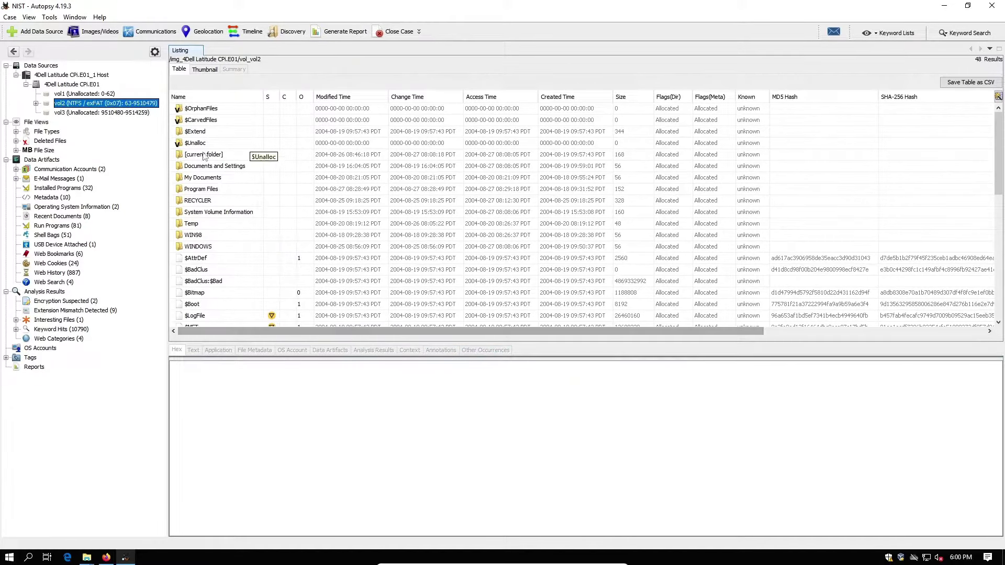
# Step: Examine the files and folders of vol2 along with their timestamp, comment and occurrence columns
pyautogui.scroll(-9, 210, 157)
pyautogui.scroll(-1, 208, 153)
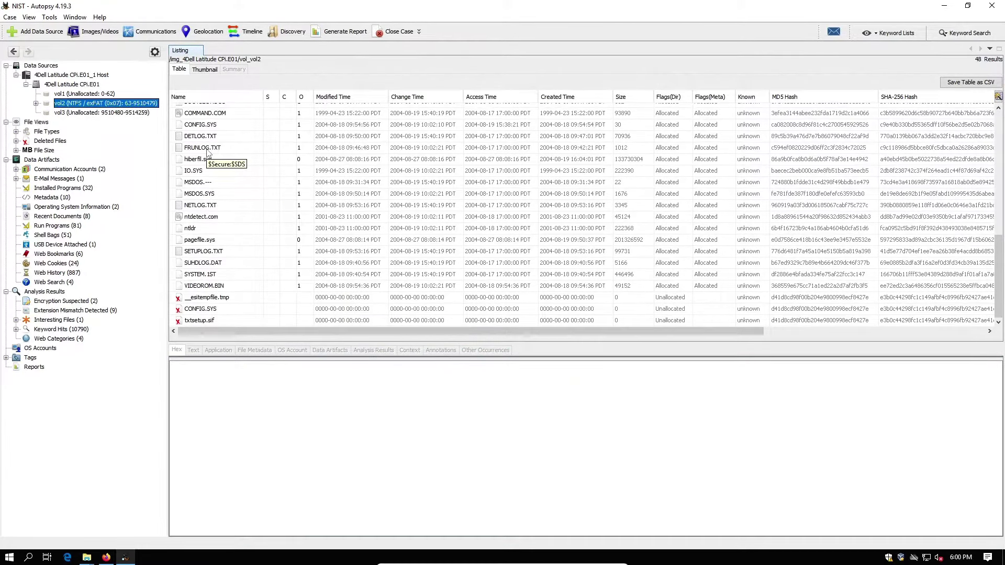
pyautogui.scroll(10, 209, 153)
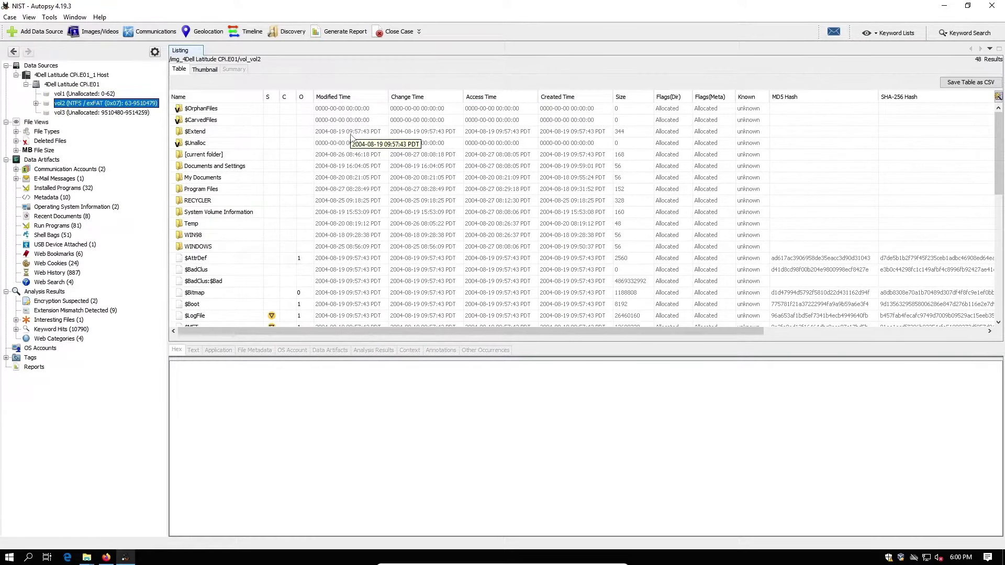
pyautogui.scroll(-10, 355, 174)
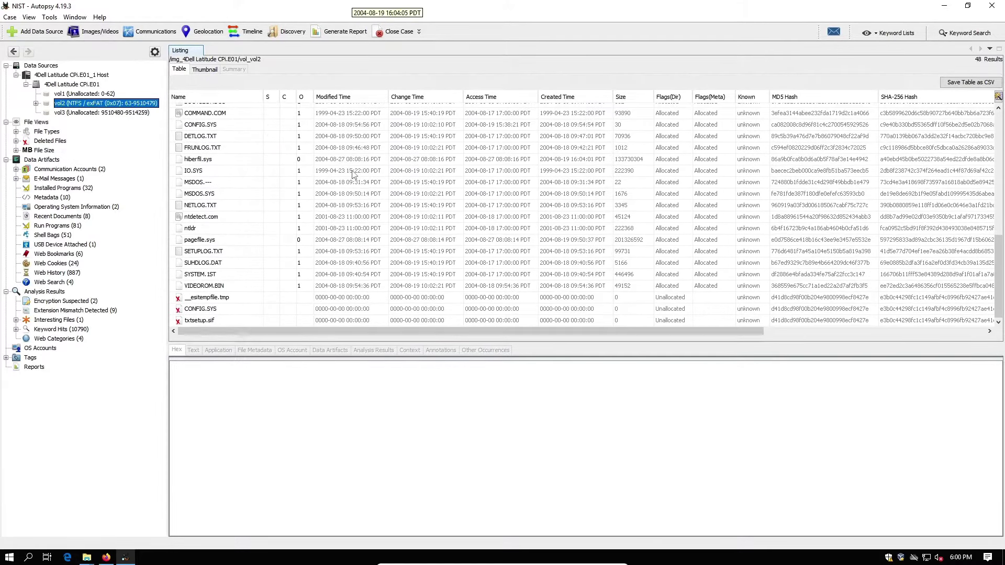
pyautogui.scroll(10, 355, 174)
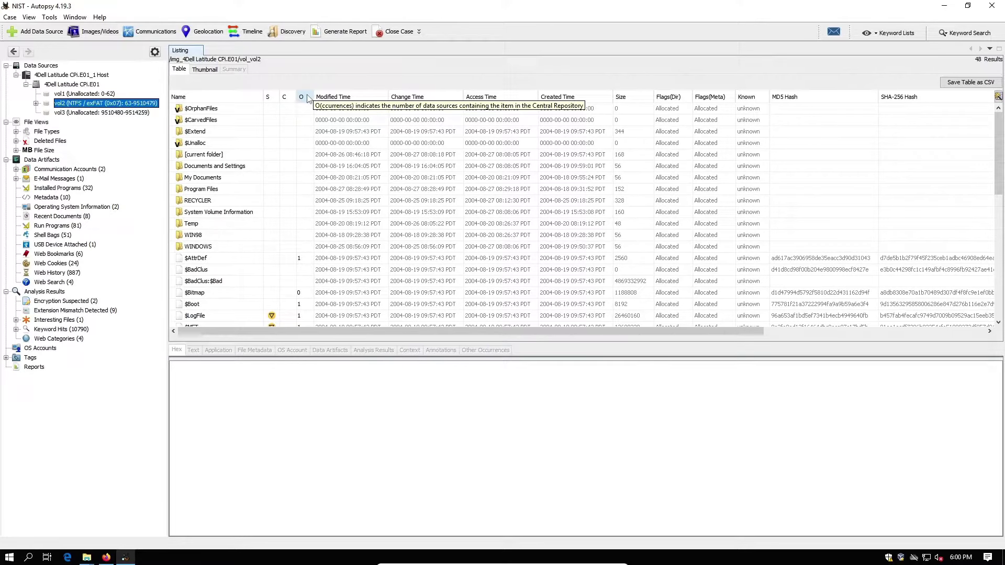
pyautogui.scroll(-10, 293, 150)
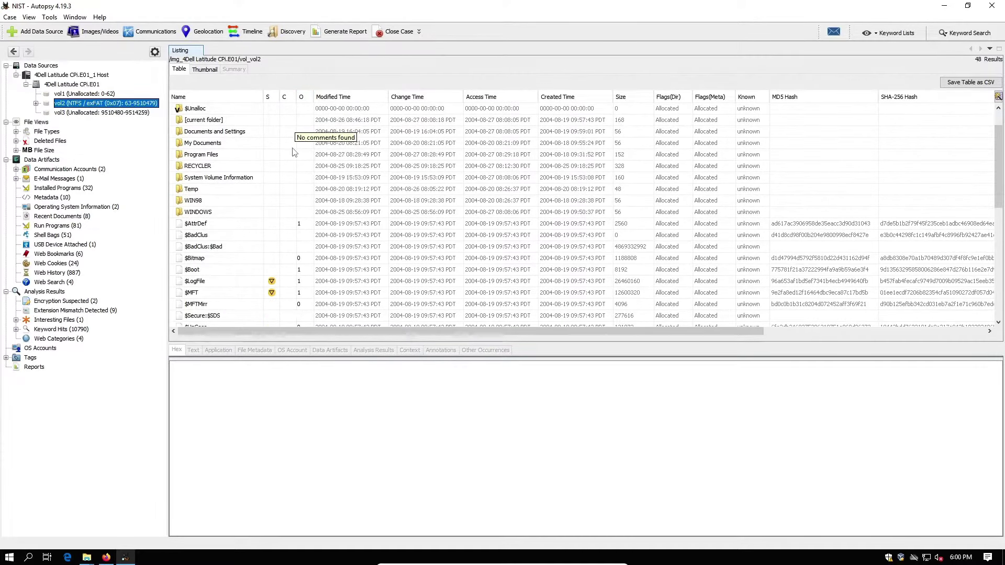
pyautogui.scroll(10, 293, 150)
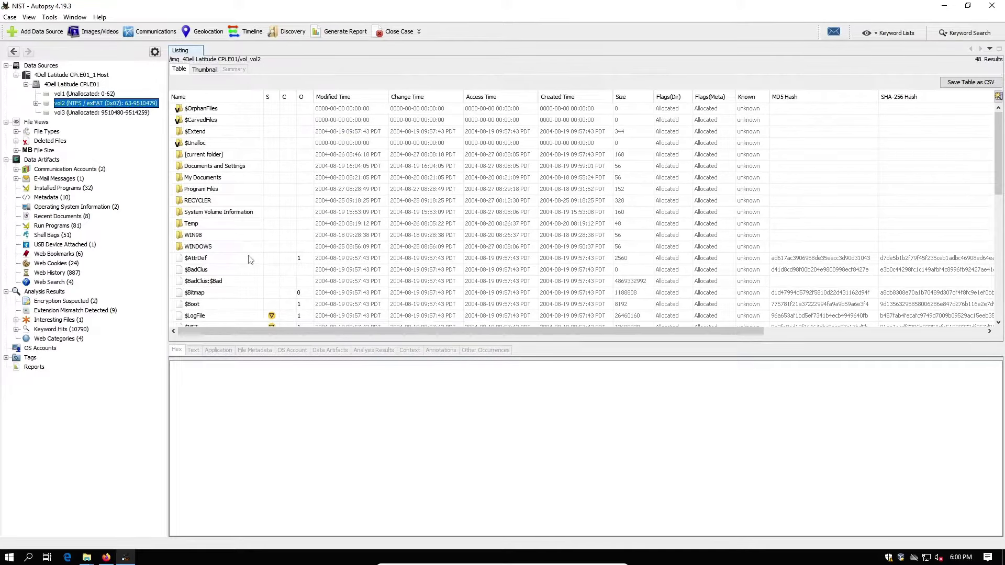
# Step: Review the file tag options available for the $AttrDef file without applying one
pyautogui.rightClick(249, 257)
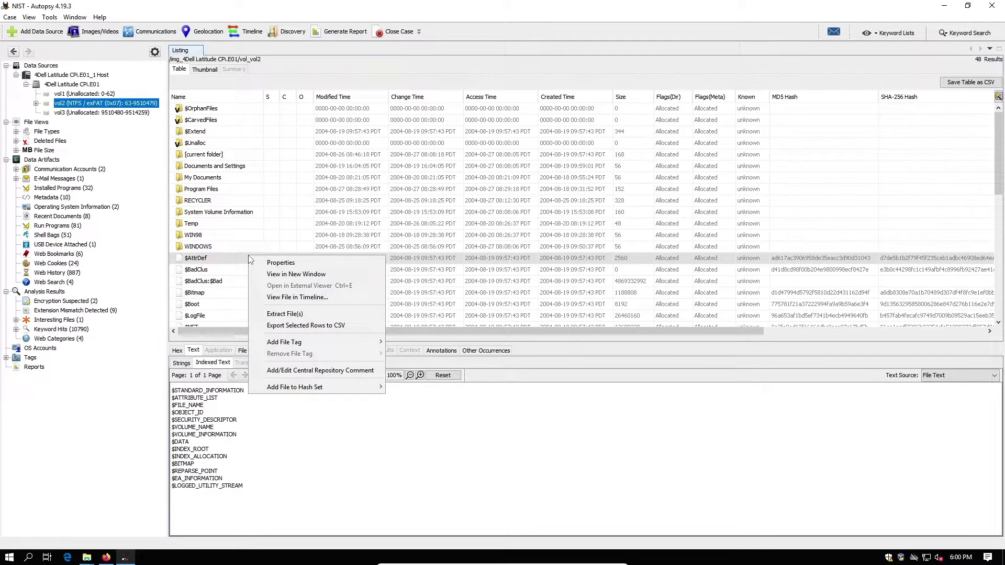
pyautogui.moveTo(304, 342)
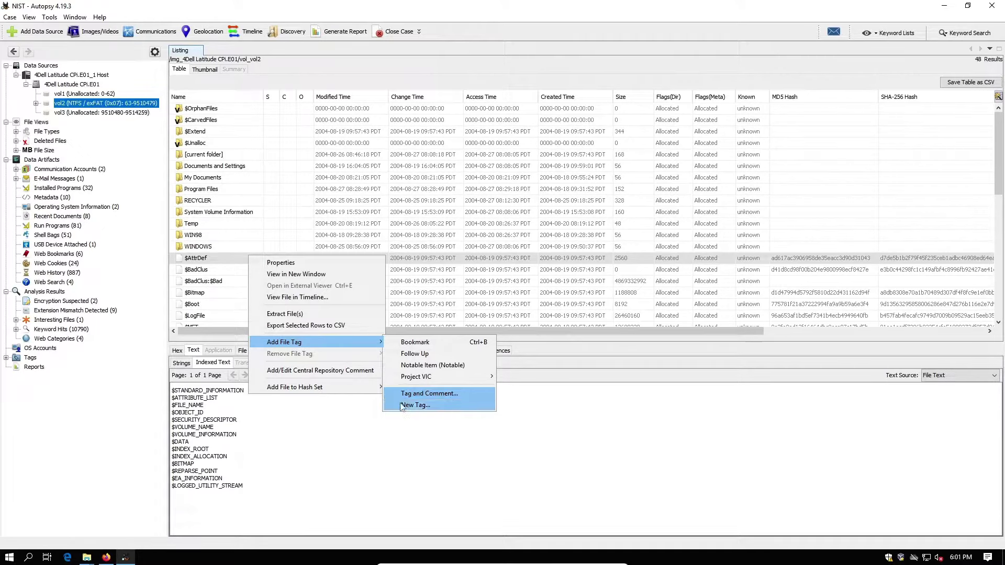
pyautogui.click(337, 433)
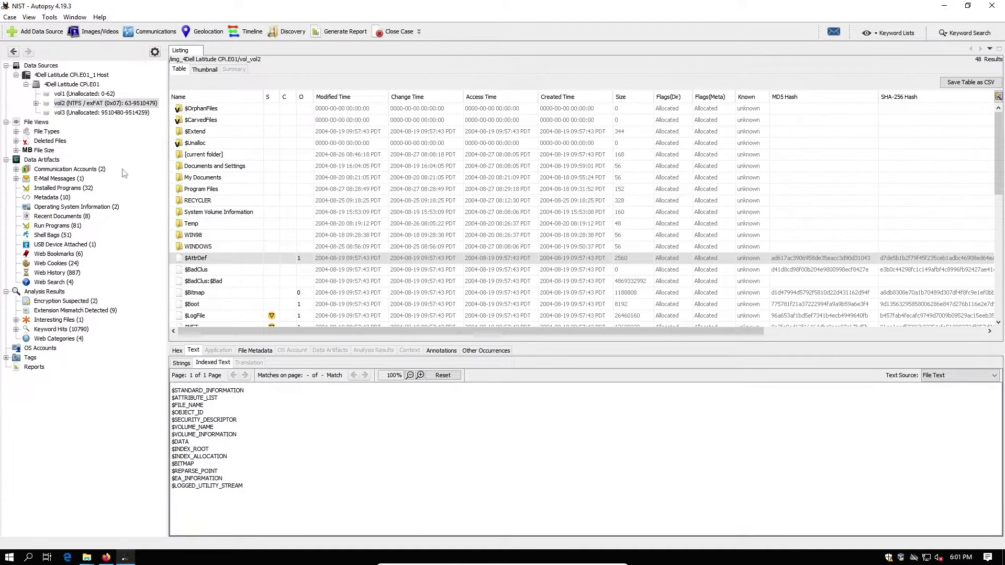
# Step: Expand the file types by extension under File Views and look through the Images listing
pyautogui.click(42, 123)
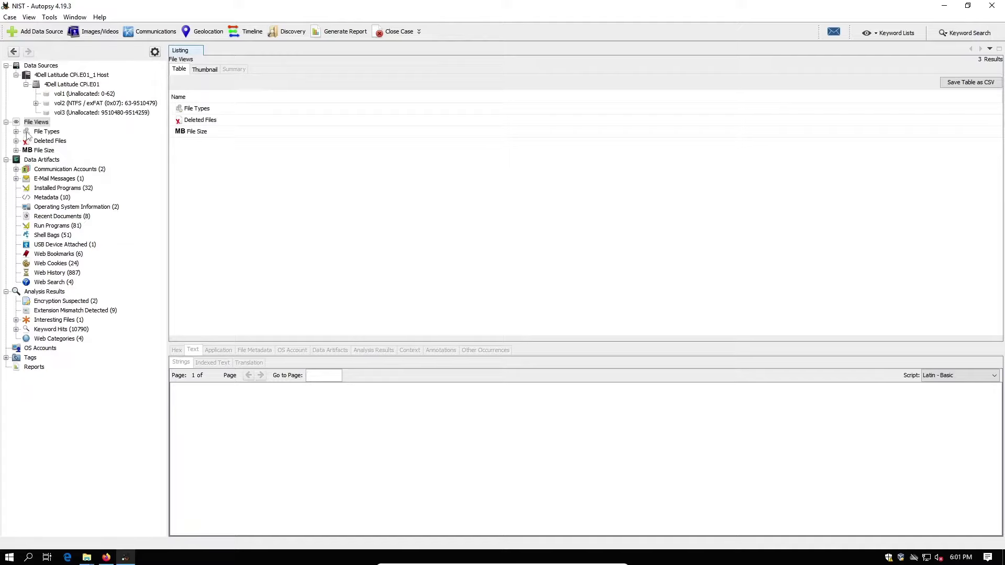
pyautogui.click(47, 131)
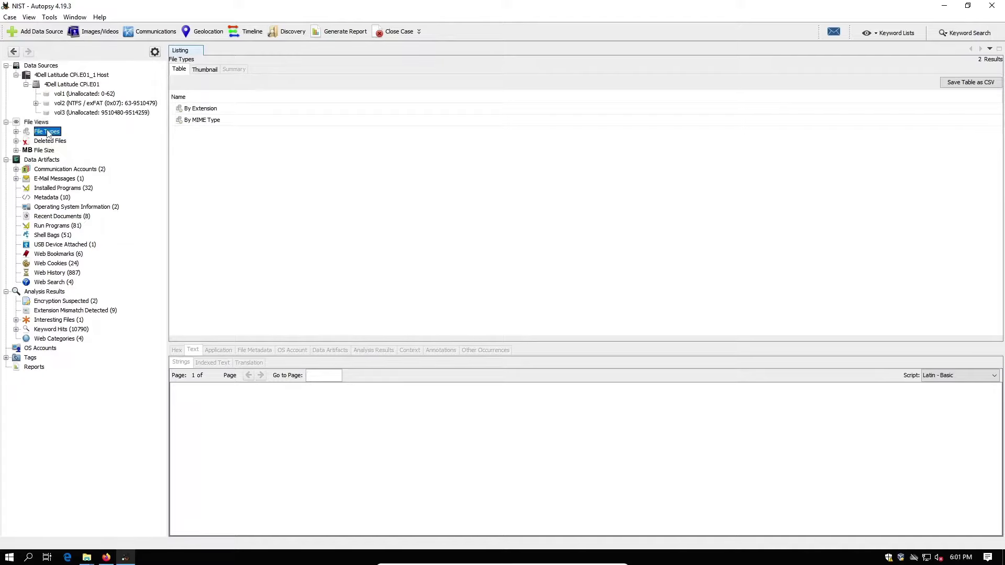
pyautogui.click(16, 131)
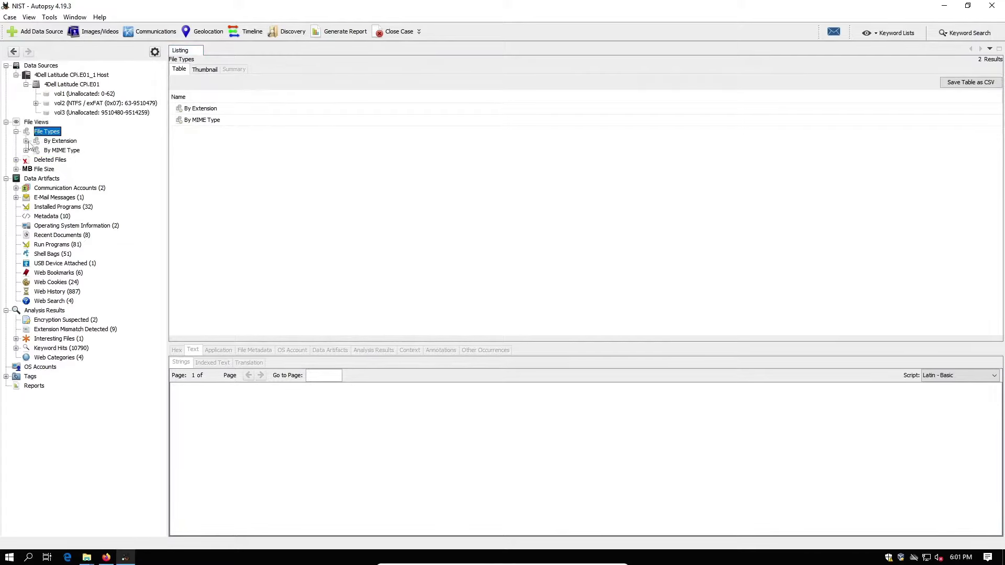
pyautogui.click(26, 140)
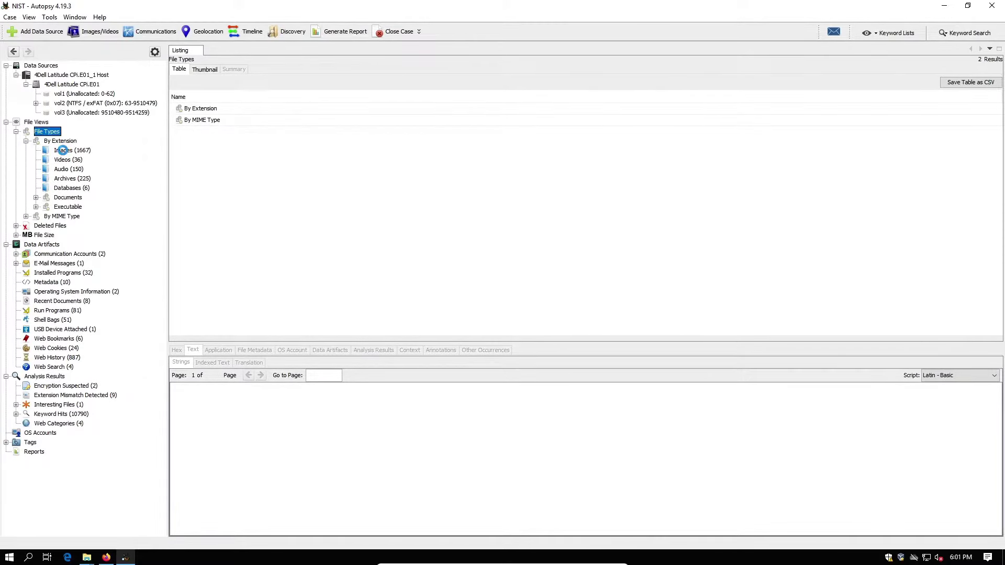
pyautogui.click(63, 151)
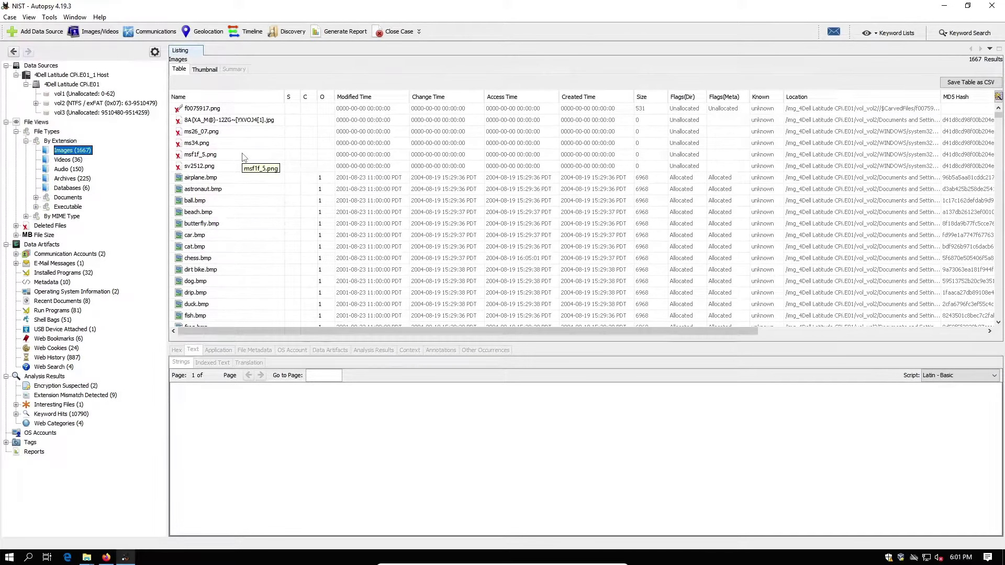
pyautogui.scroll(-10, 242, 157)
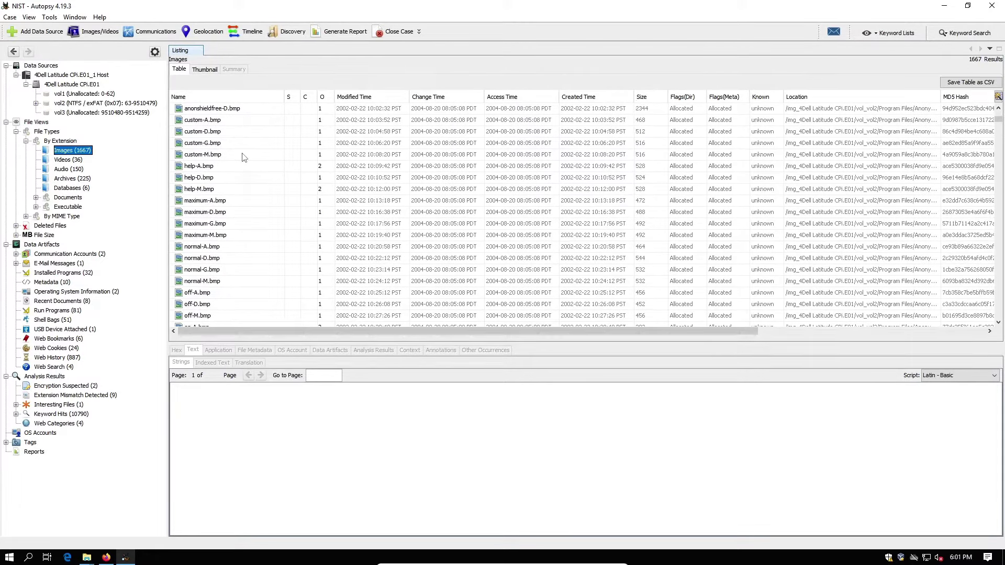
pyautogui.scroll(15, 242, 157)
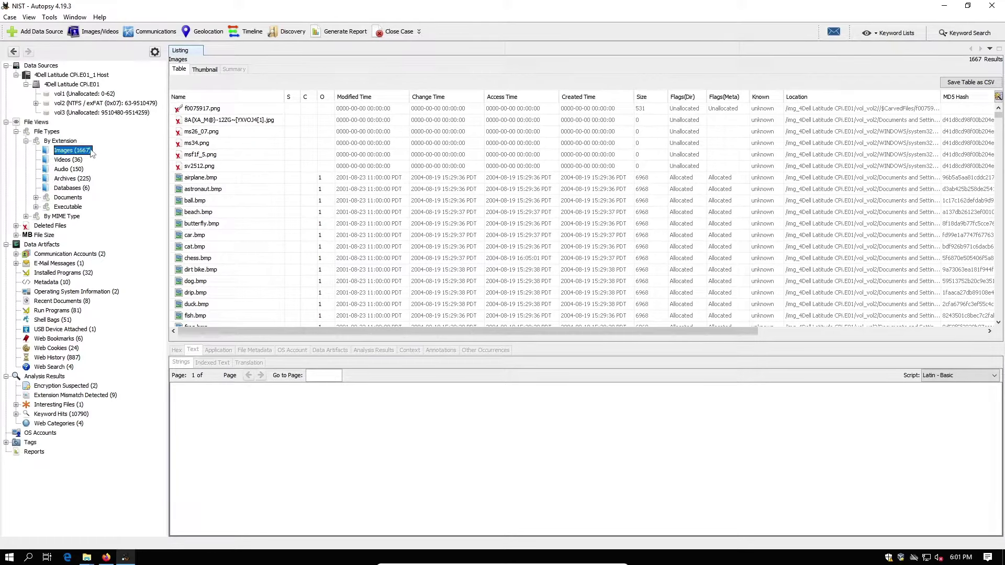
# Step: List the video files and extract the deleted f0054375.avi to the Desktop
pyautogui.click(68, 159)
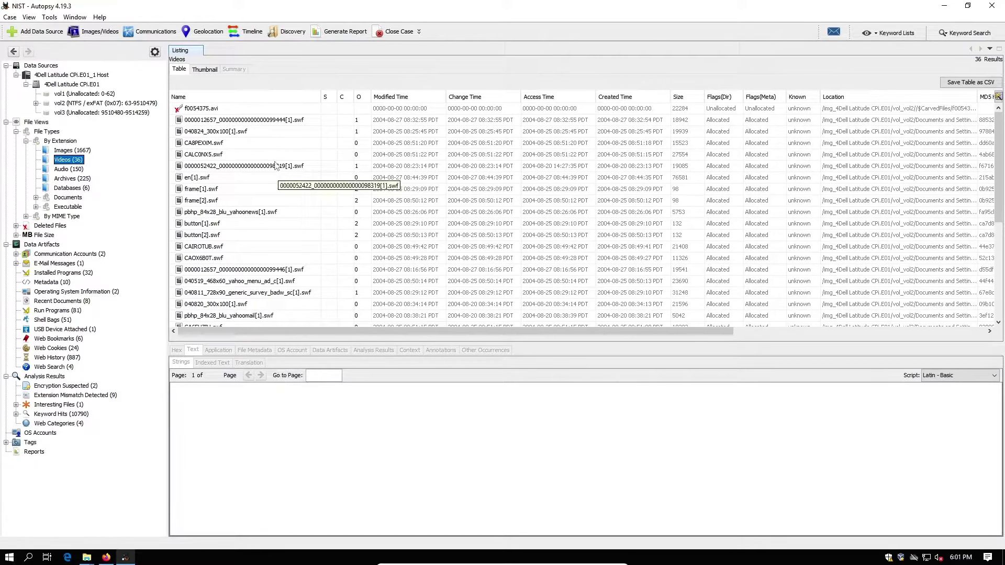
pyautogui.rightClick(226, 111)
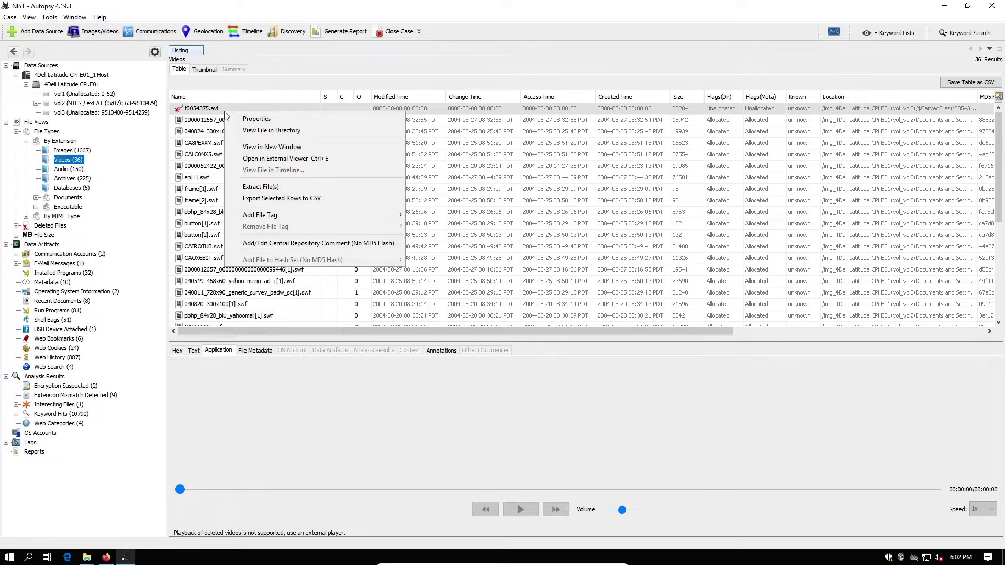
pyautogui.click(282, 186)
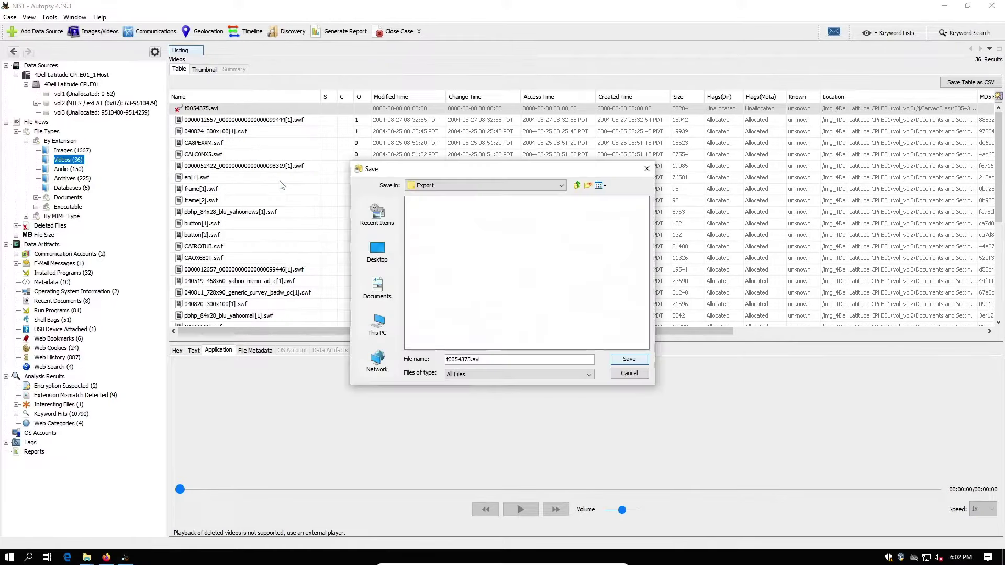
pyautogui.click(377, 251)
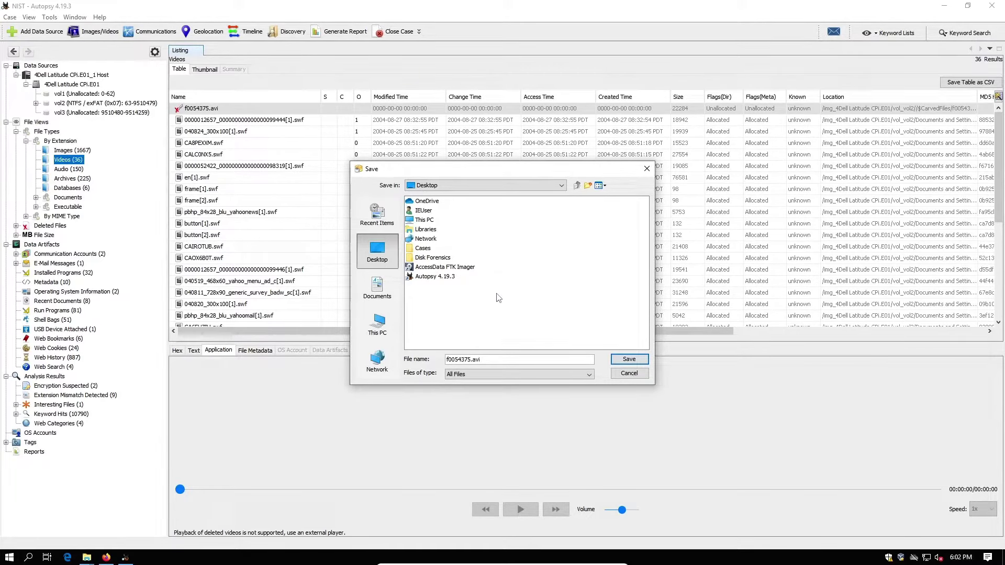
pyautogui.click(618, 359)
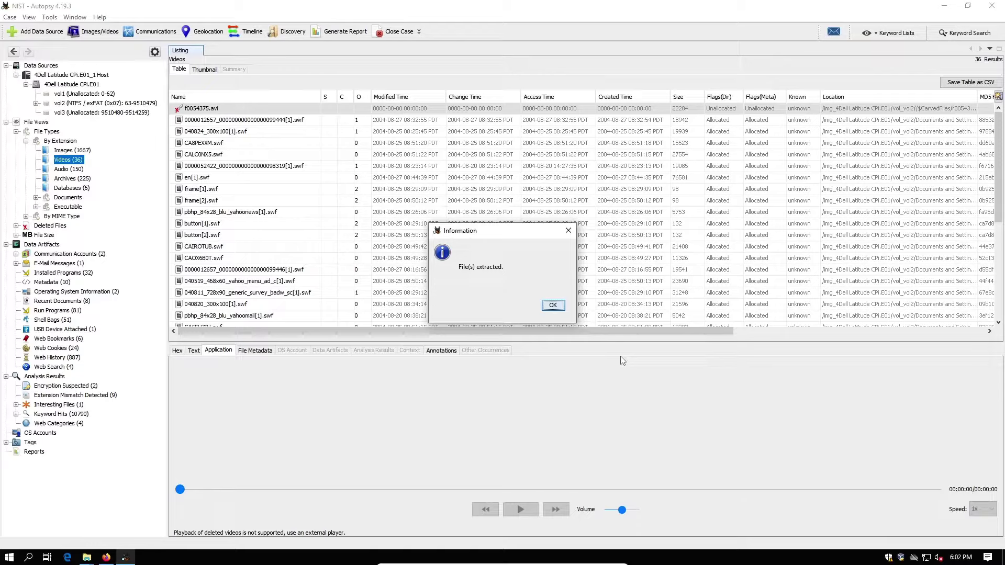
pyautogui.click(554, 305)
# Step: Try to play the extracted f0054375.avi from the desktop, then close the video player
pyautogui.click(953, 6)
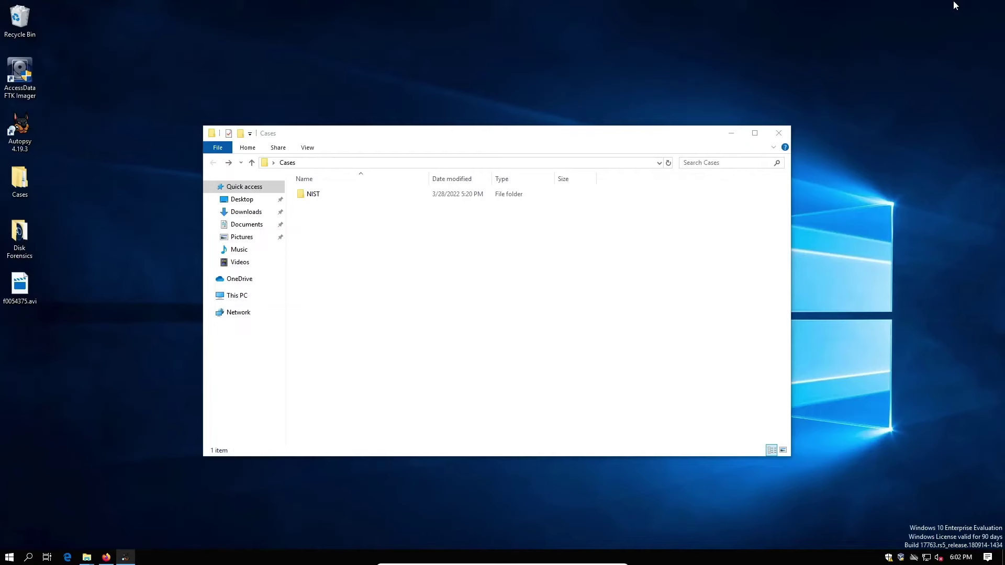
pyautogui.click(21, 287)
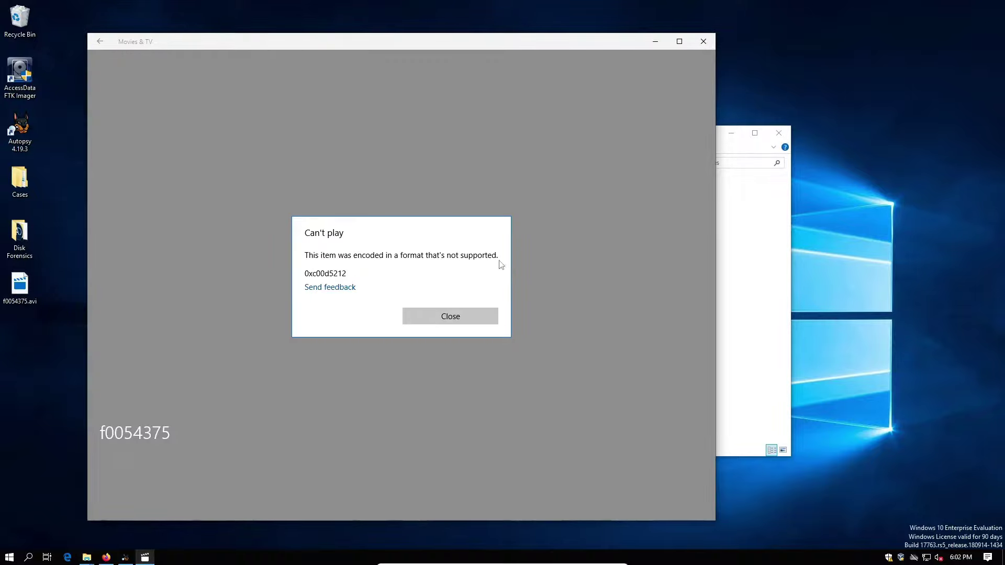
pyautogui.click(437, 313)
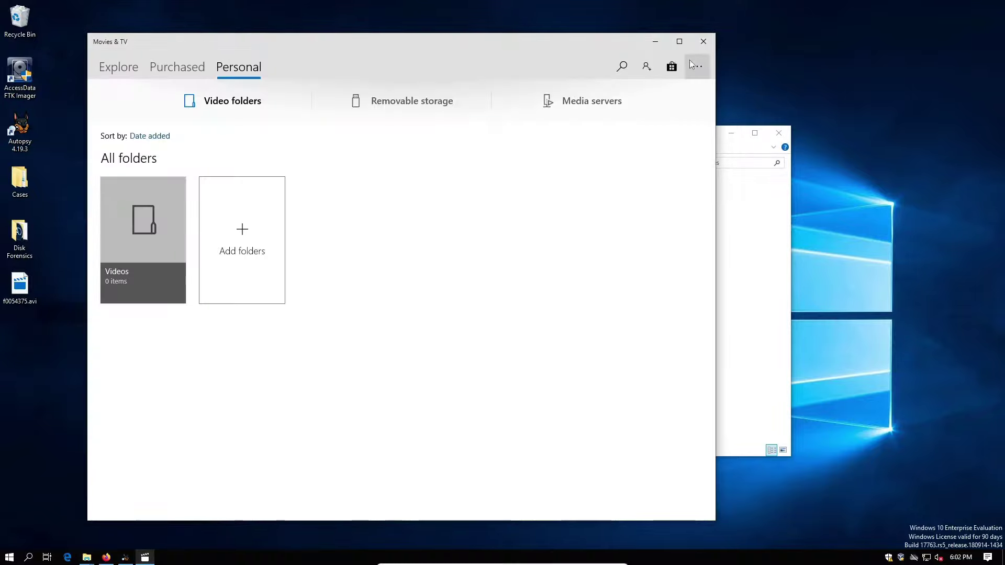
pyautogui.click(697, 47)
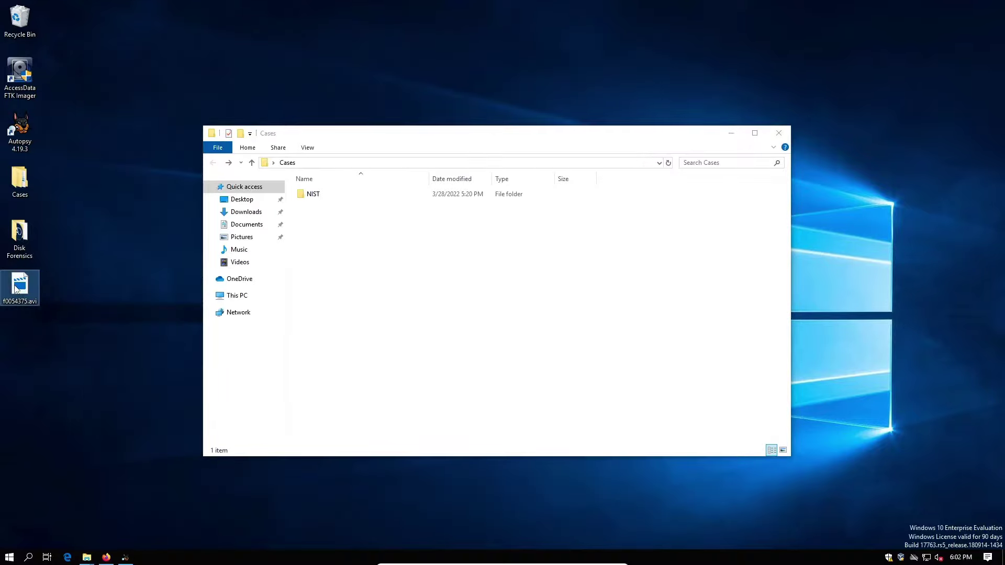
# Step: Delete f0054375.avi from the desktop and empty the Recycle Bin
pyautogui.rightClick(24, 9)
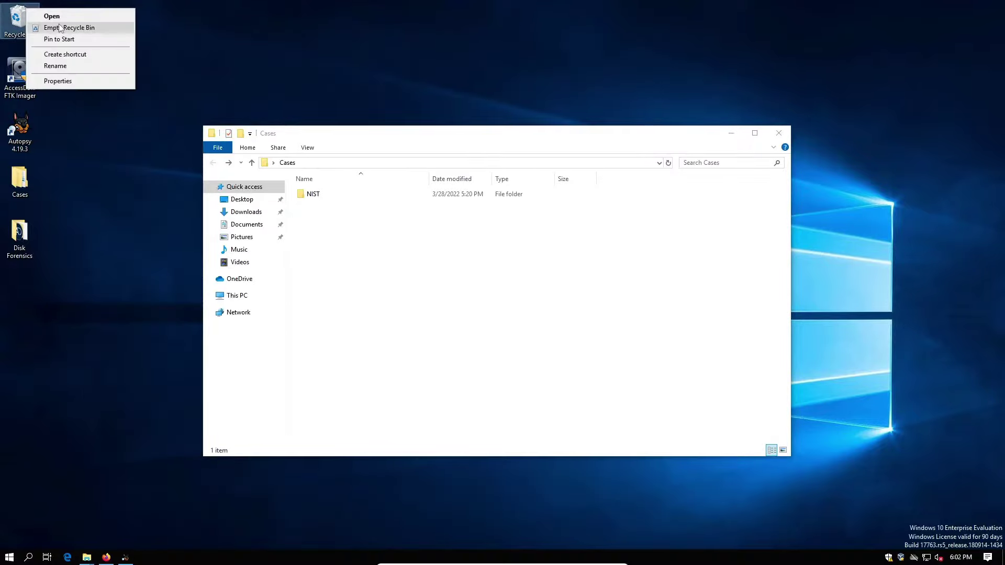
pyautogui.click(57, 29)
pyautogui.click(543, 288)
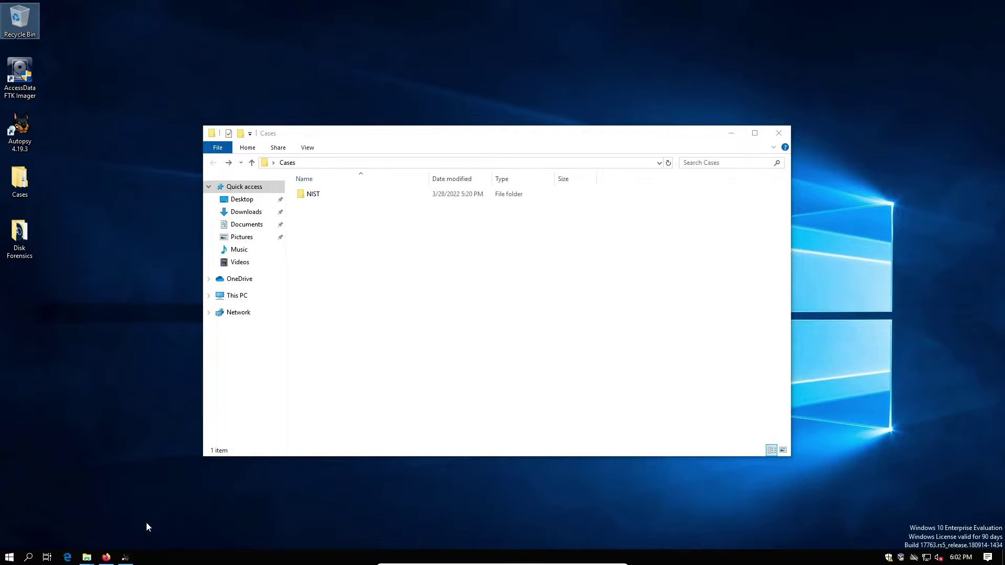
# Step: Switch back to Autopsy and preview the image f0075917.png from the Images listing in an enlarged content viewer
pyautogui.click(125, 558)
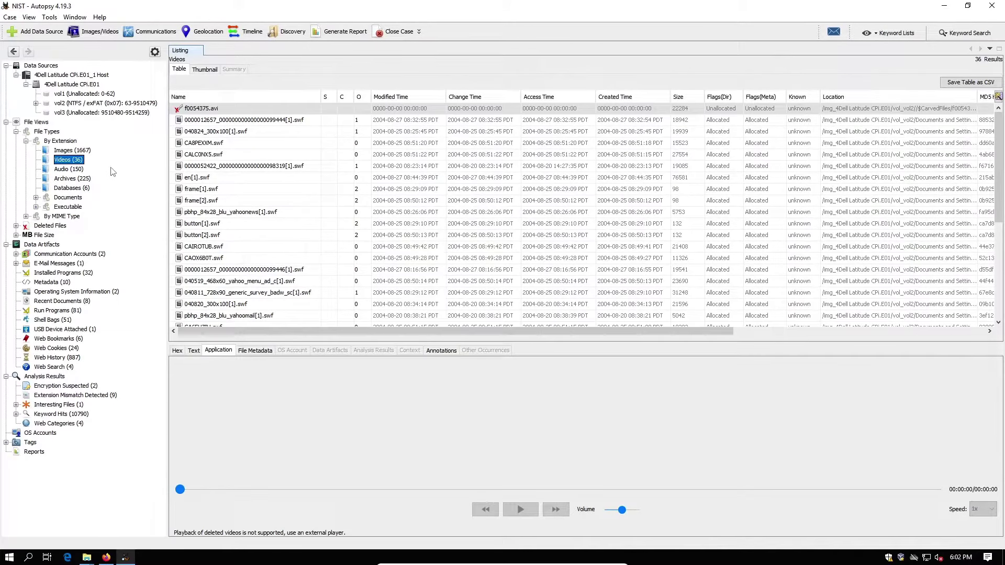
pyautogui.click(79, 151)
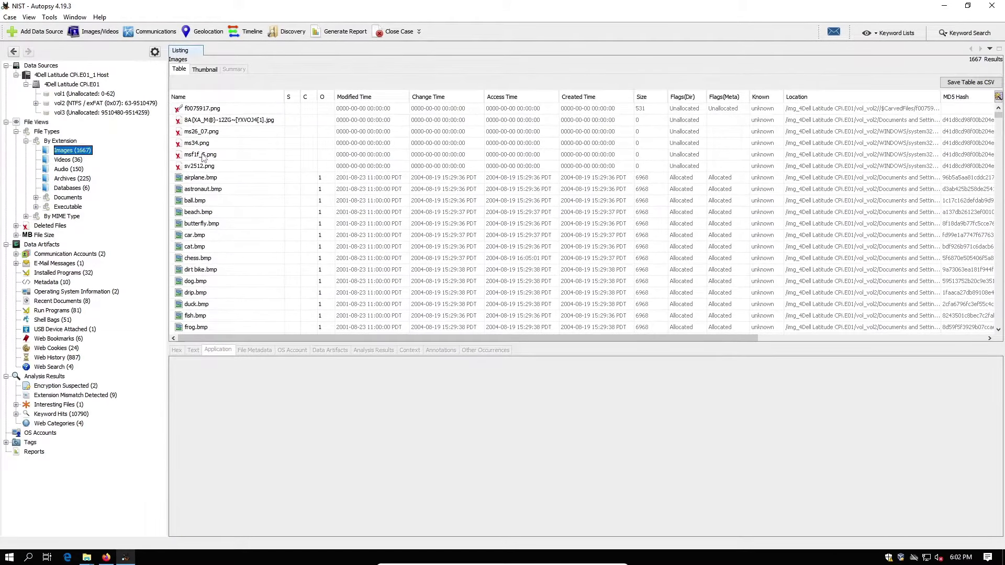
pyautogui.click(243, 112)
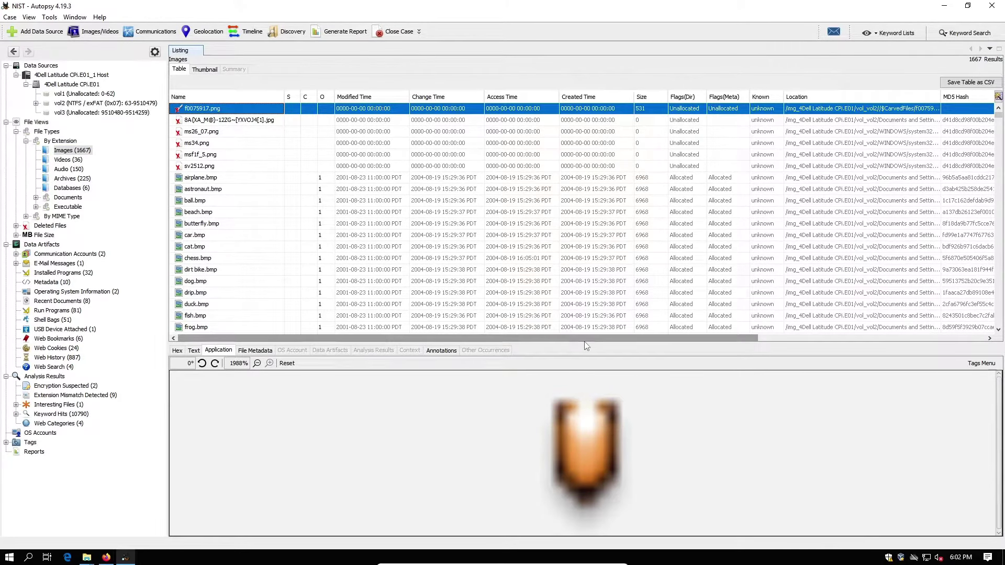
pyautogui.moveTo(582, 343); pyautogui.dragTo(577, 266)
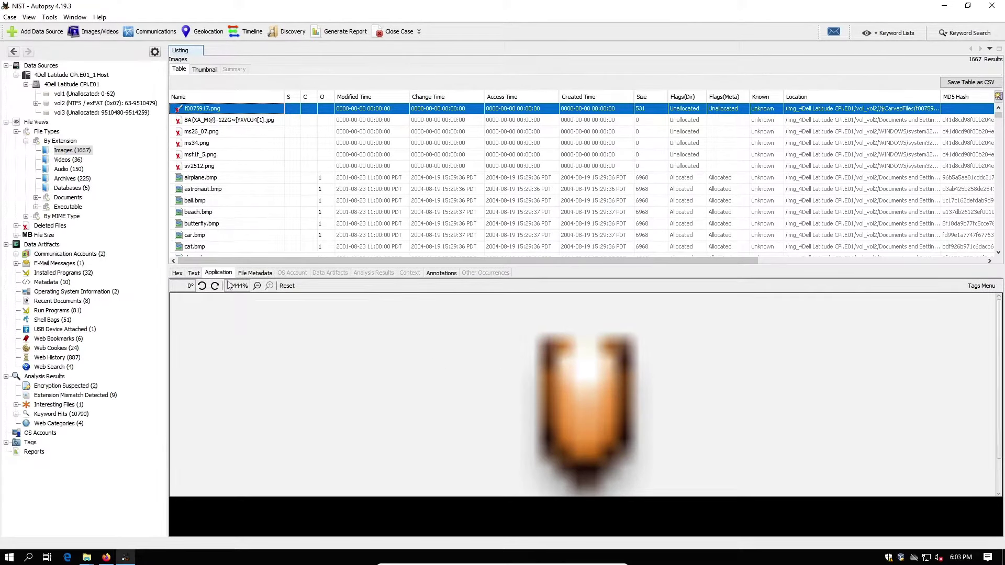
# Step: Examine the indexed text, extracted strings and hex content of the carved image f0075917.png
pyautogui.click(194, 274)
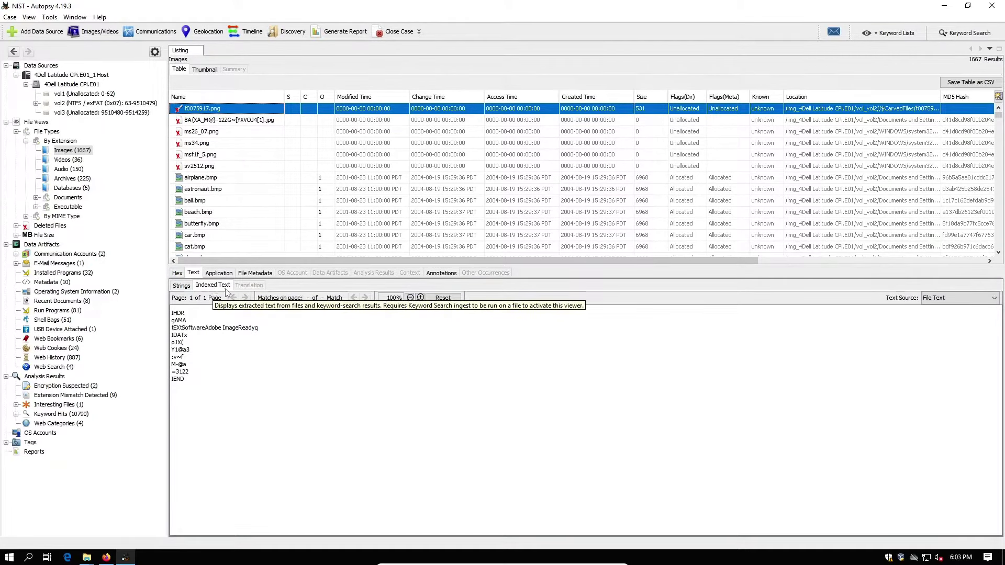
pyautogui.click(188, 286)
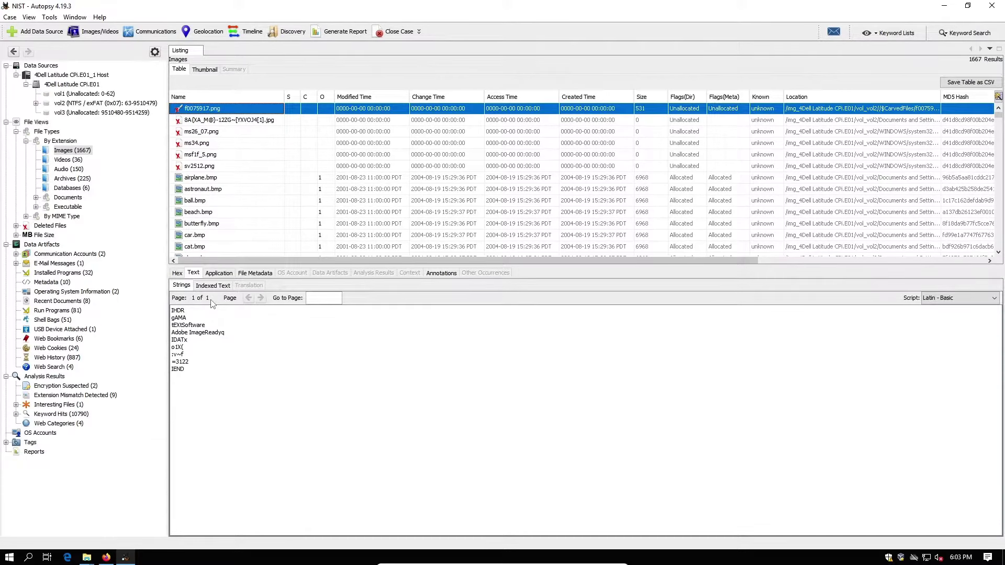
pyautogui.click(177, 272)
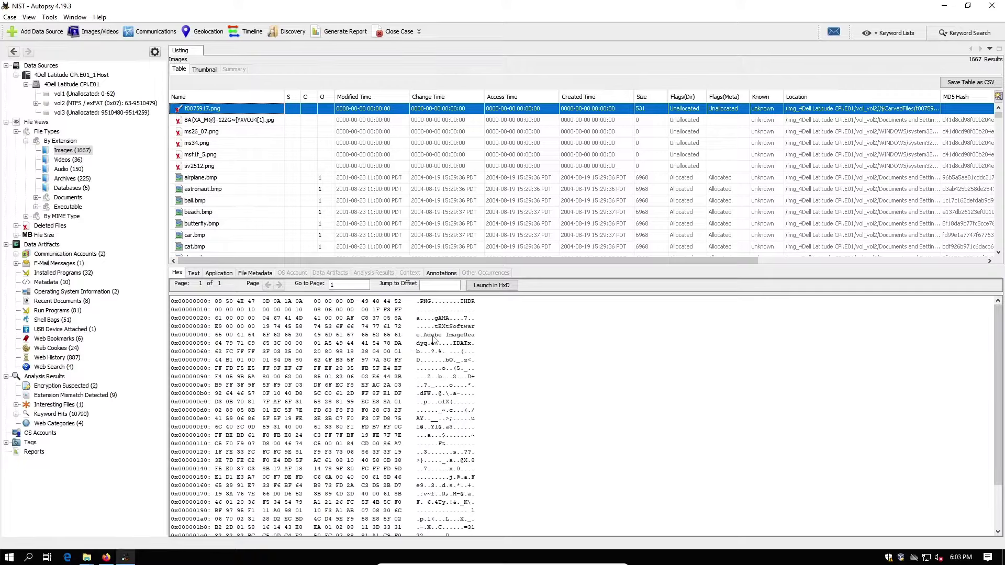
pyautogui.click(419, 304)
pyautogui.moveTo(419, 302); pyautogui.dragTo(517, 384)
pyautogui.click(517, 384)
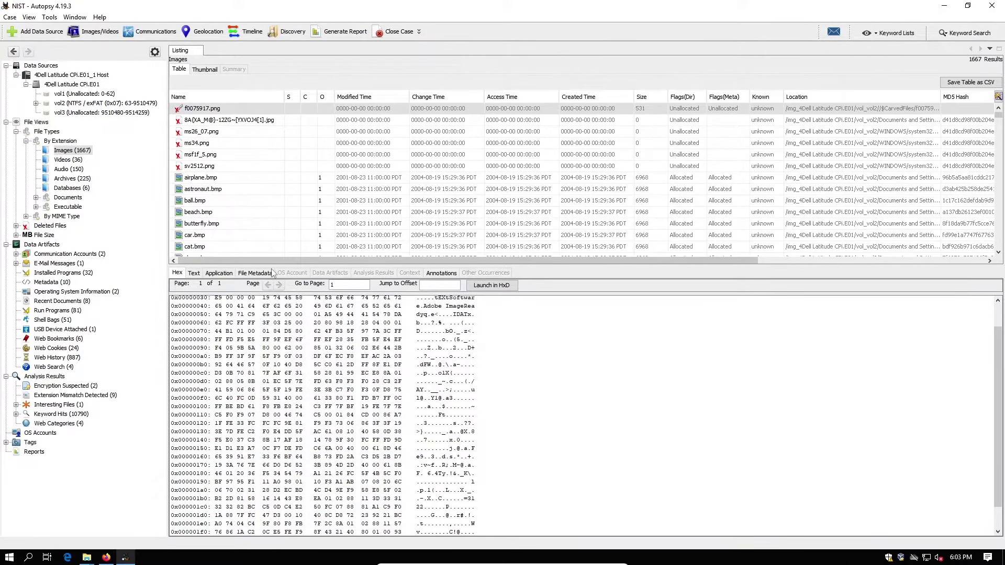
# Step: Review the file metadata of the deleted images from sv2512.png up through the 8A-prefixed .jpg, then reselect f0075917.png
pyautogui.click(249, 157)
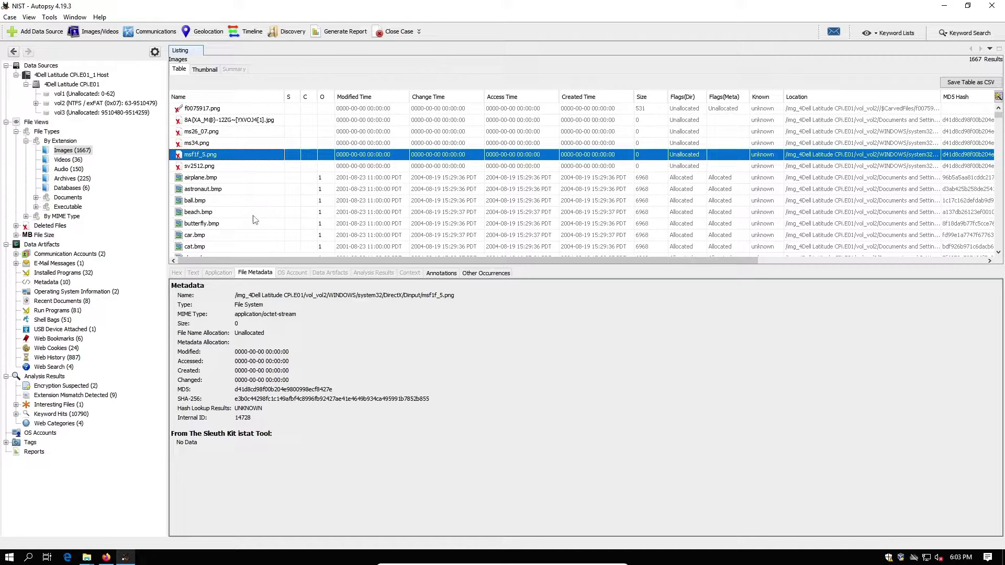
pyautogui.press('Down')
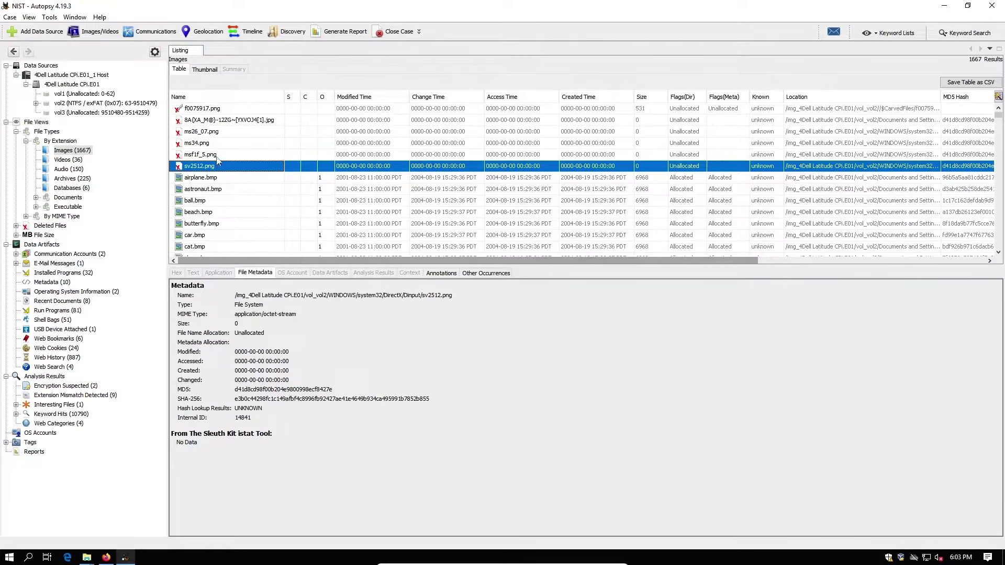
pyautogui.press('Up')
pyautogui.press('Up')
pyautogui.click(228, 127)
pyautogui.click(235, 121)
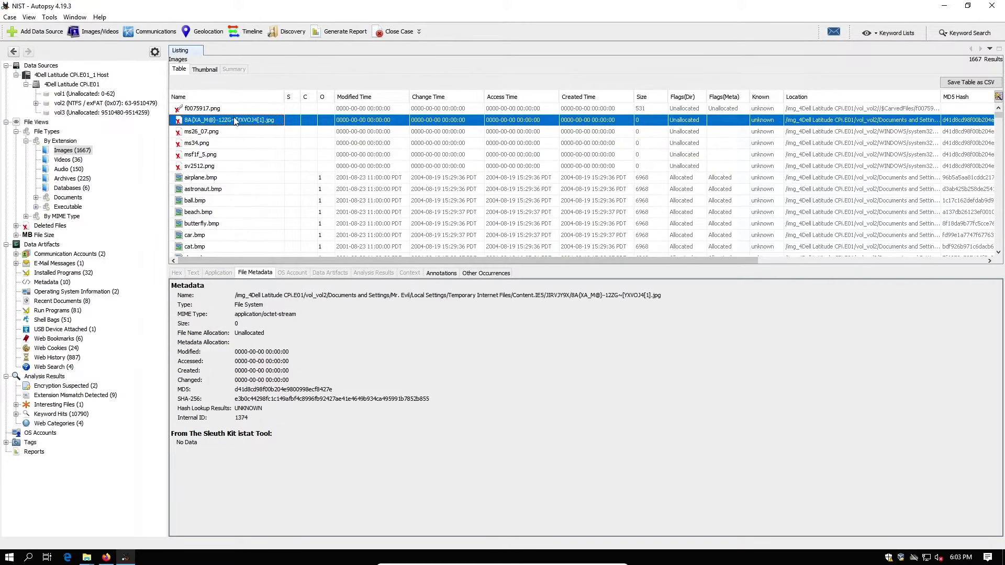
pyautogui.click(237, 110)
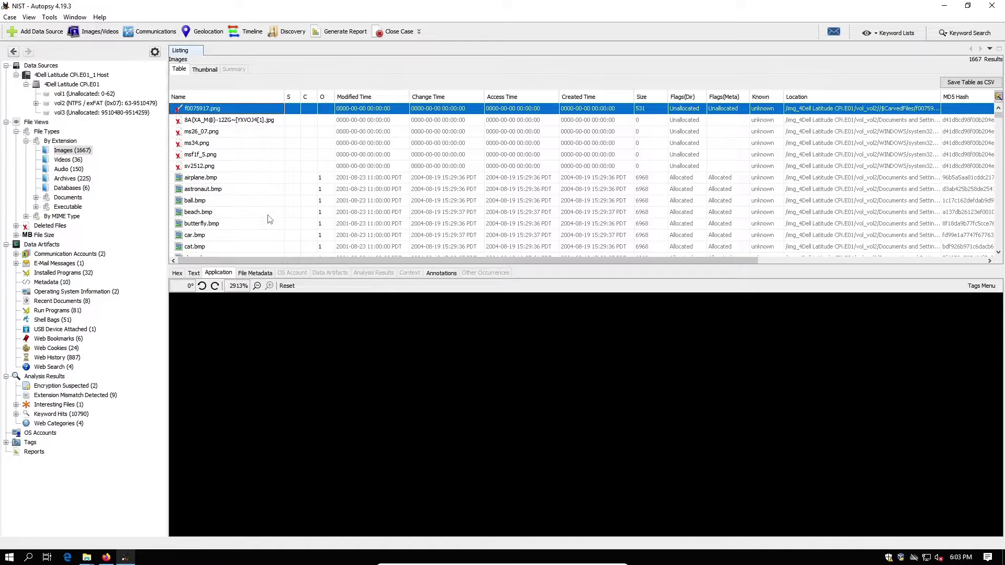
# Step: Browse further through the Images listing, previewing diagonal_slider.bmp and the carved files f0334167.bmp and f0254642.bmp
pyautogui.scroll(-10, 268, 188)
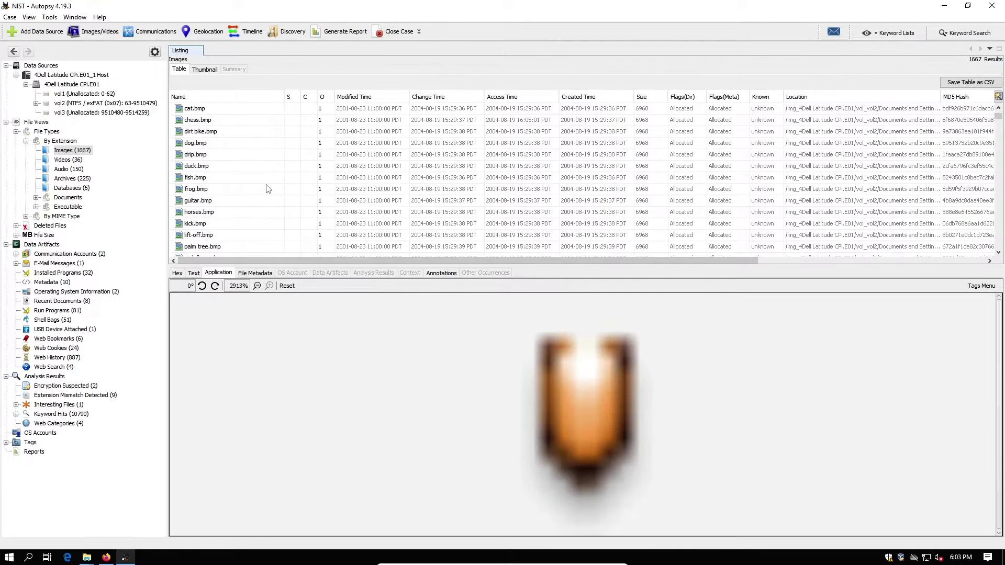
pyautogui.scroll(-10, 268, 189)
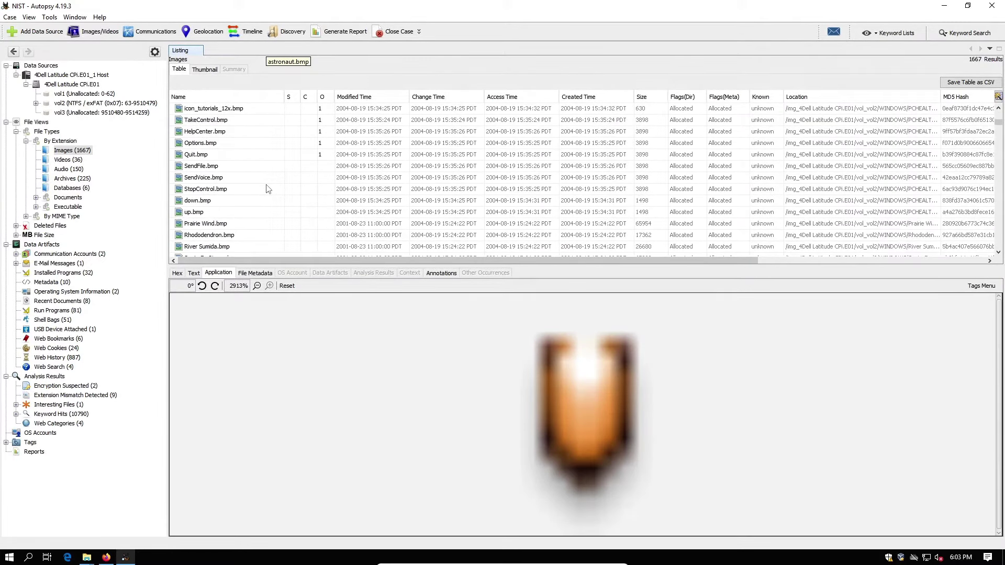
pyautogui.scroll(4, 268, 189)
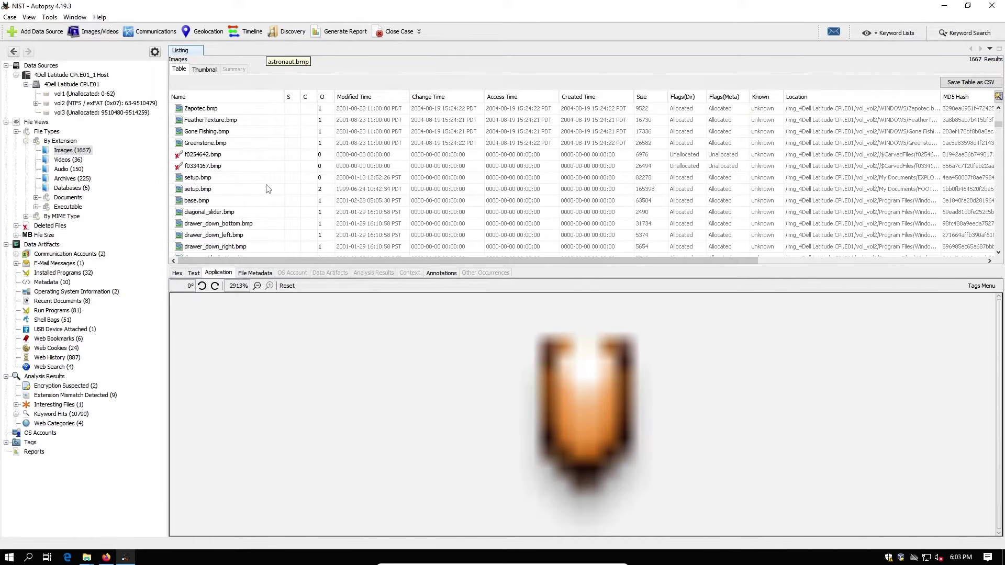
pyautogui.click(242, 204)
pyautogui.click(243, 212)
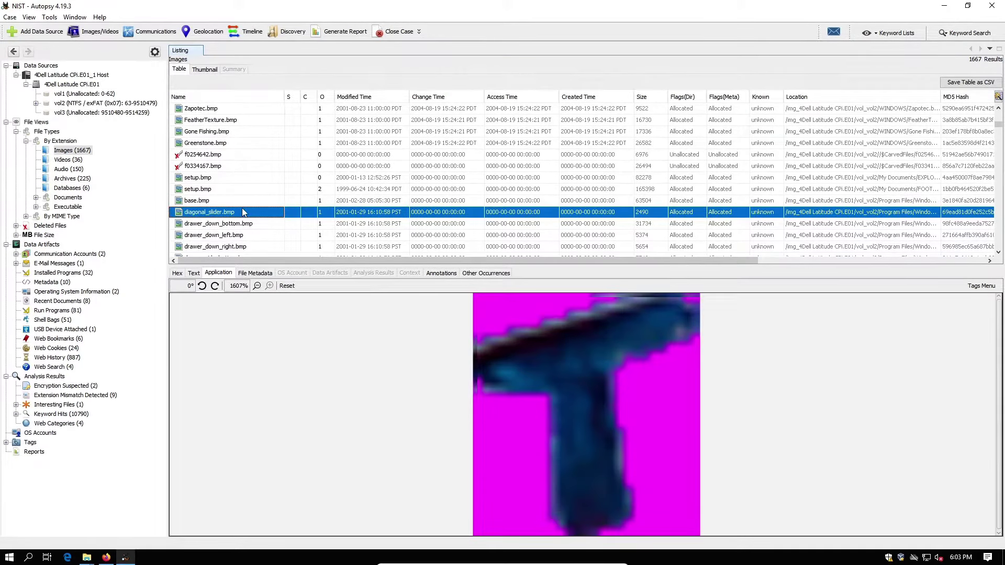
pyautogui.click(243, 166)
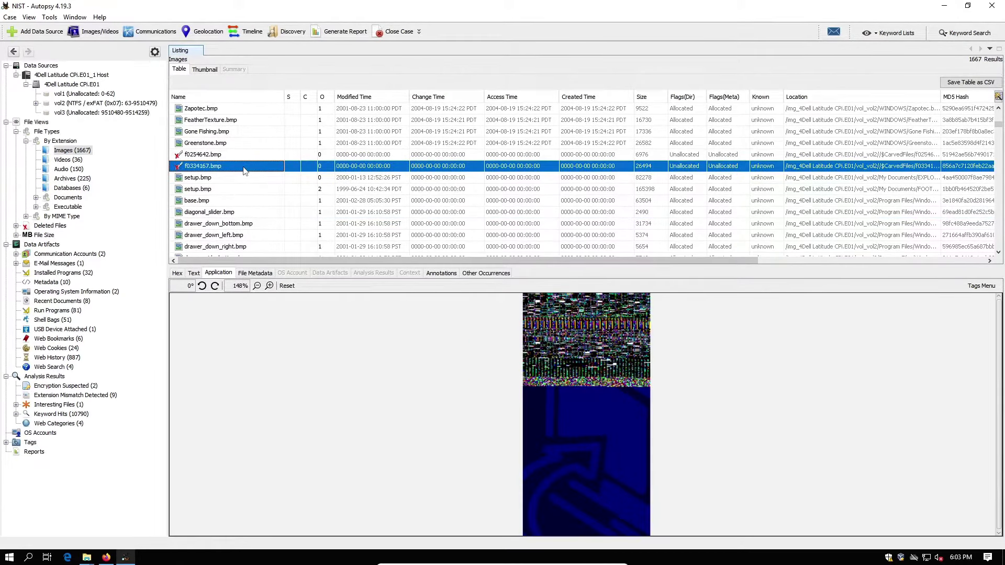
pyautogui.click(243, 155)
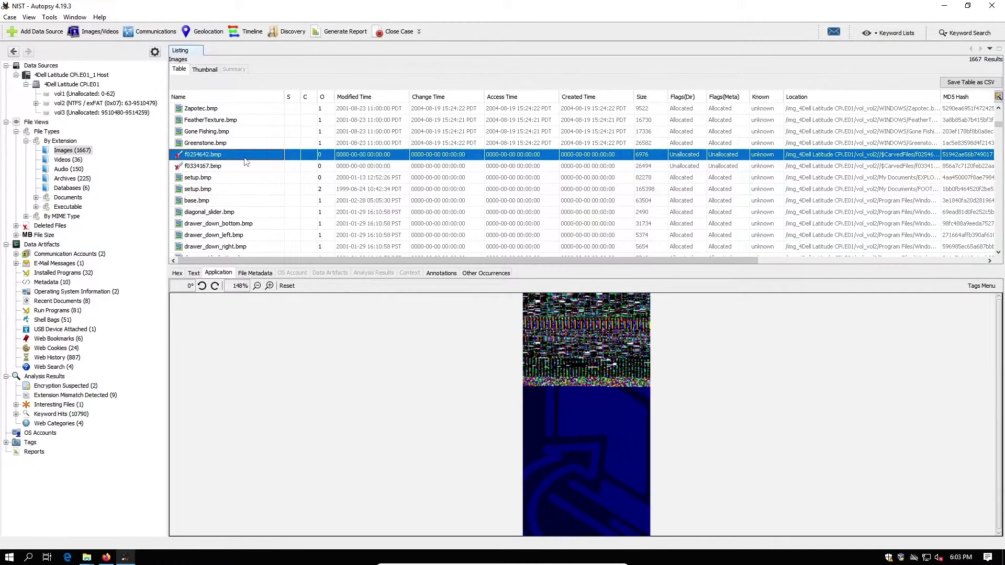
pyautogui.scroll(-5, 254, 181)
pyautogui.scroll(-8, 254, 182)
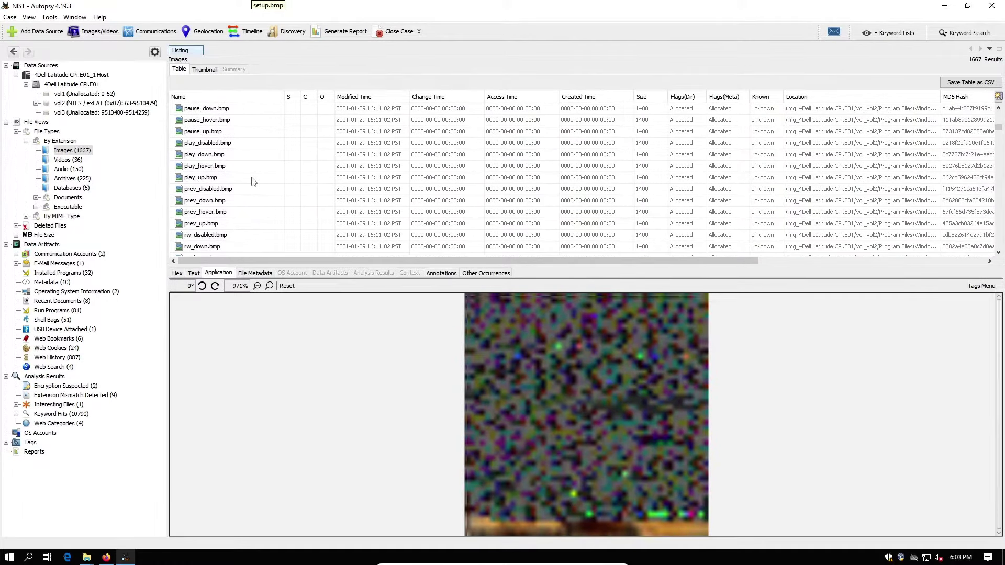
pyautogui.scroll(-10, 238, 182)
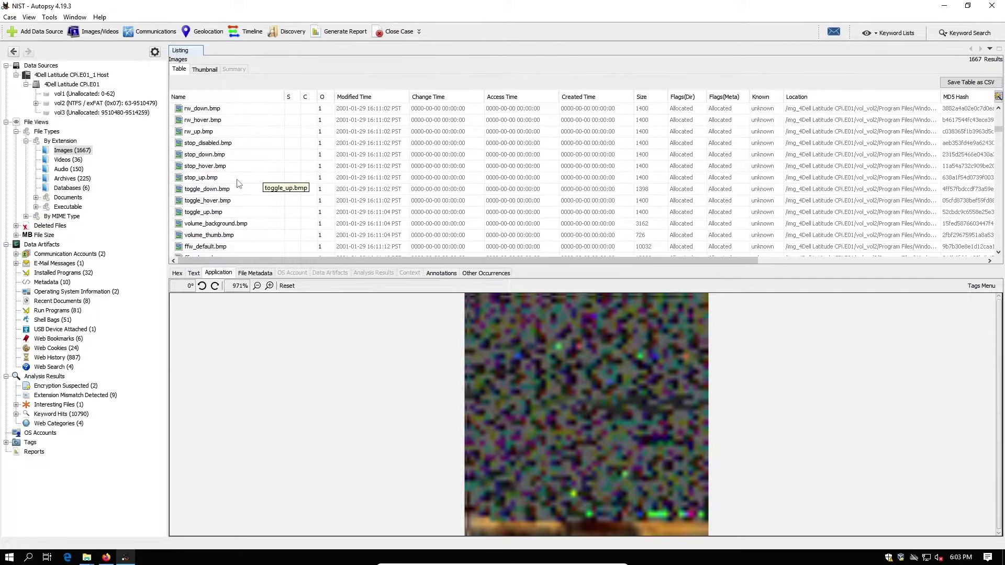
pyautogui.scroll(-8, 238, 181)
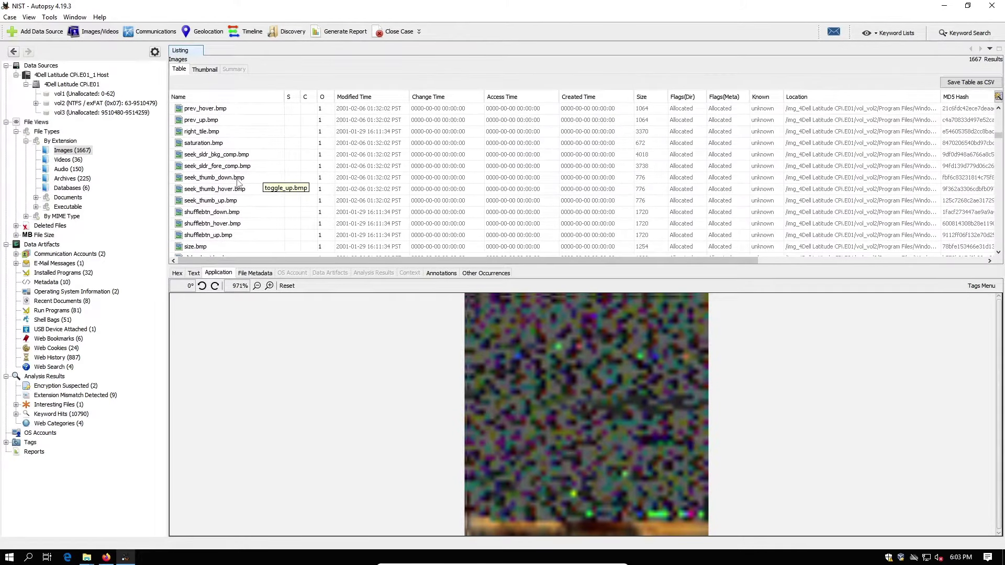
# Step: List the audio files by extension and view the file metadata of the carved f0156810.mp3
pyautogui.click(79, 170)
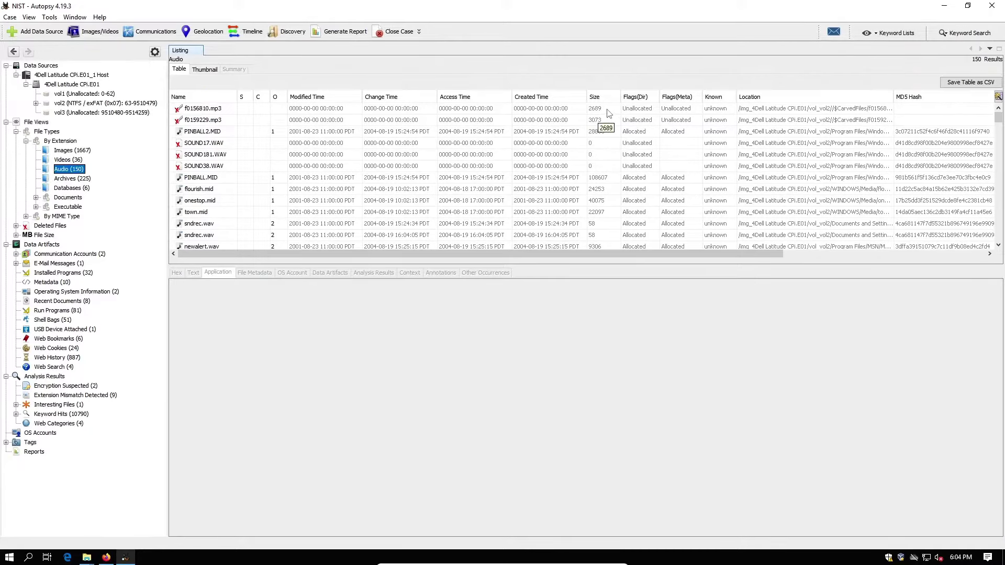
pyautogui.click(855, 110)
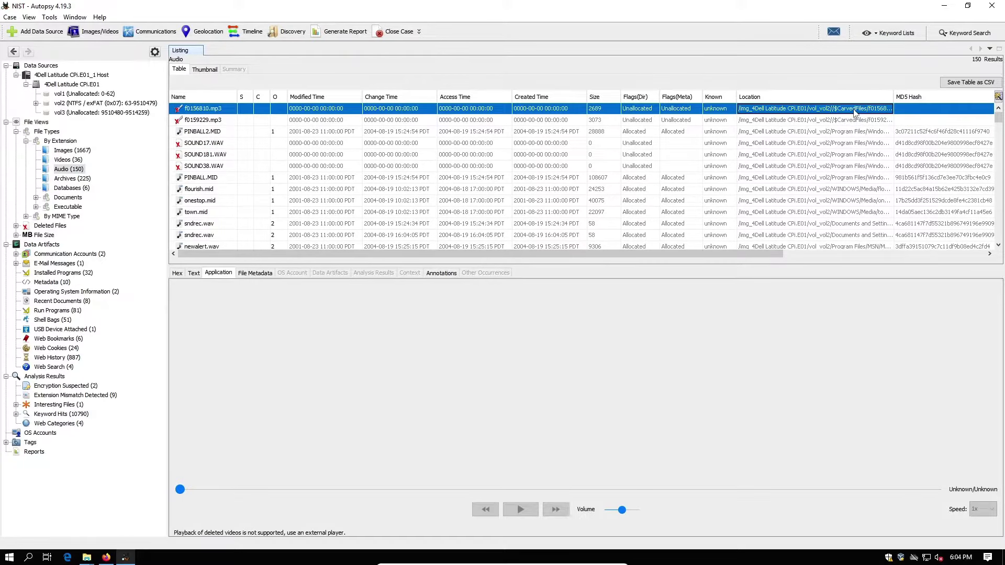
pyautogui.click(254, 274)
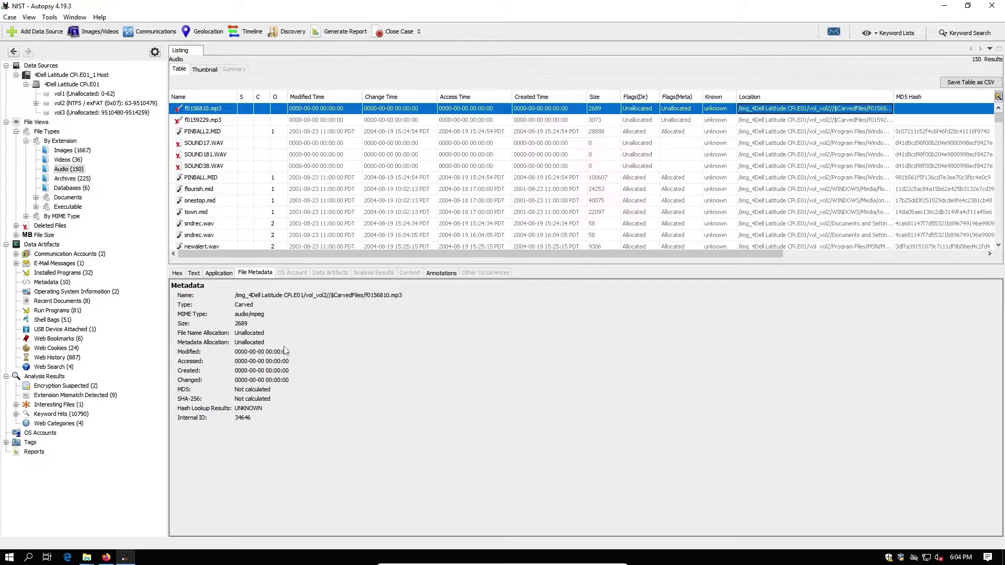
# Step: Compare the contents of PINBALL2.MID and the carved f0156810.mp3 and f0159229.mp3, and look through the Audio listing
pyautogui.click(470, 131)
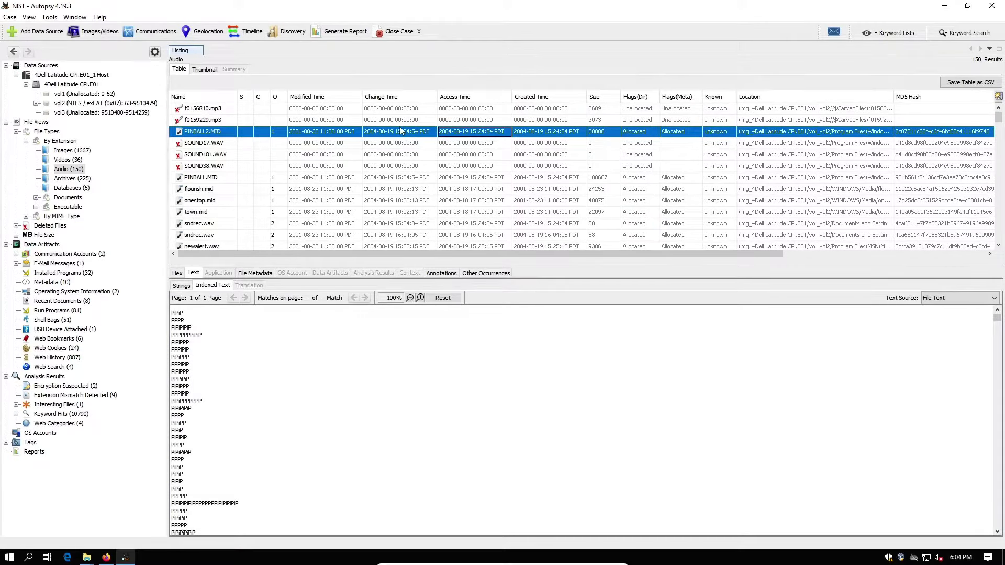
pyautogui.click(847, 110)
pyautogui.click(851, 120)
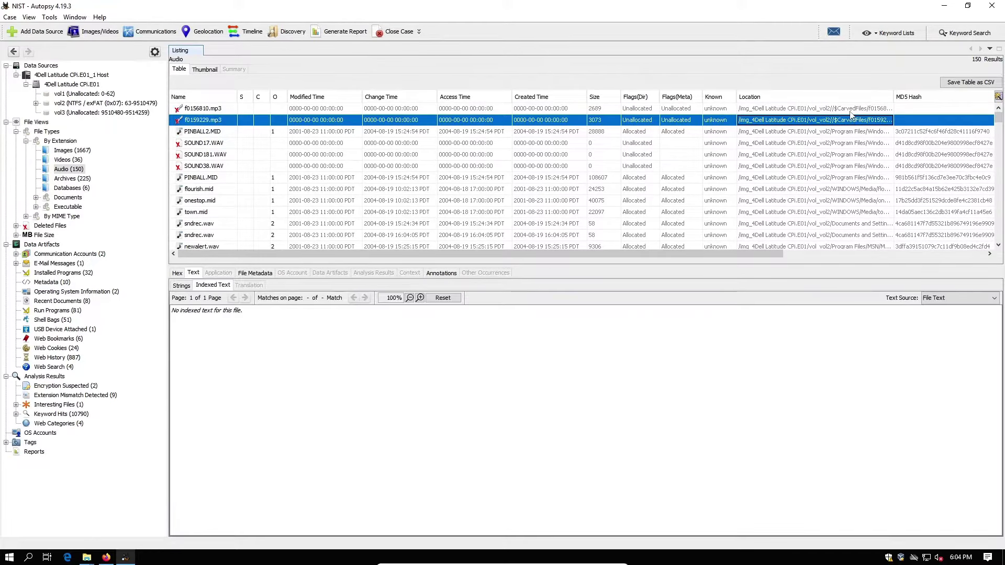
pyautogui.click(850, 112)
pyautogui.click(851, 124)
pyautogui.click(849, 110)
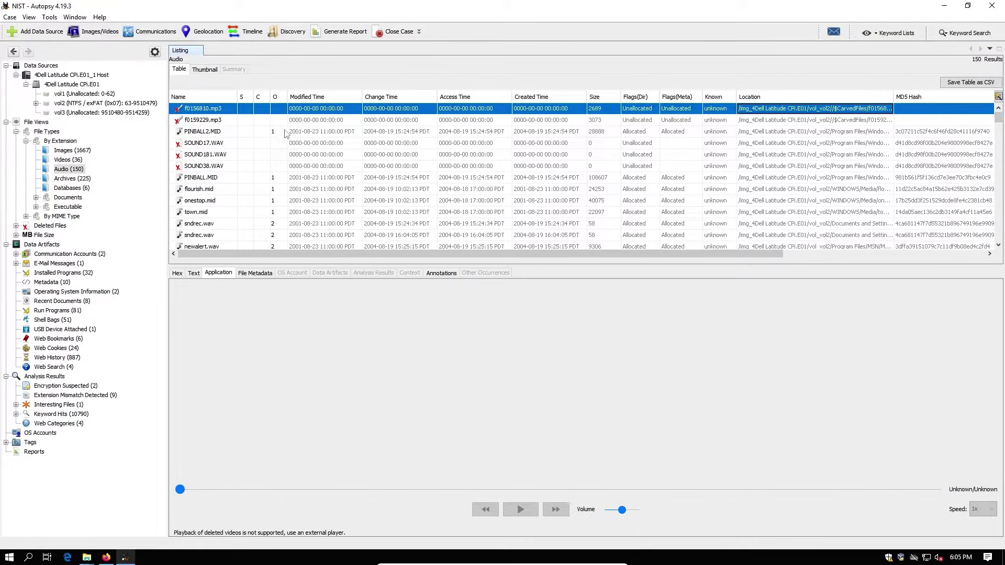
pyautogui.click(506, 122)
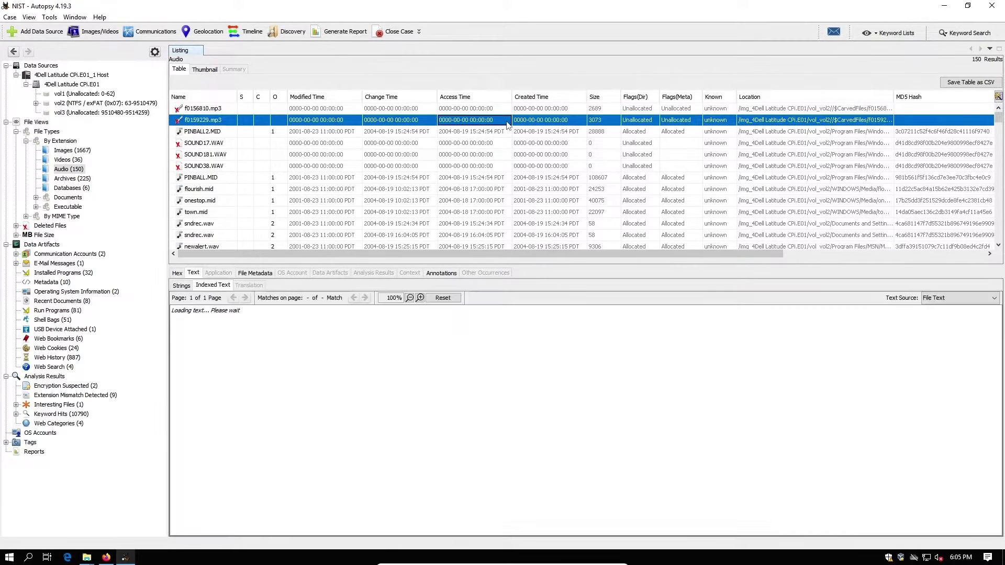
pyautogui.scroll(-10, 366, 172)
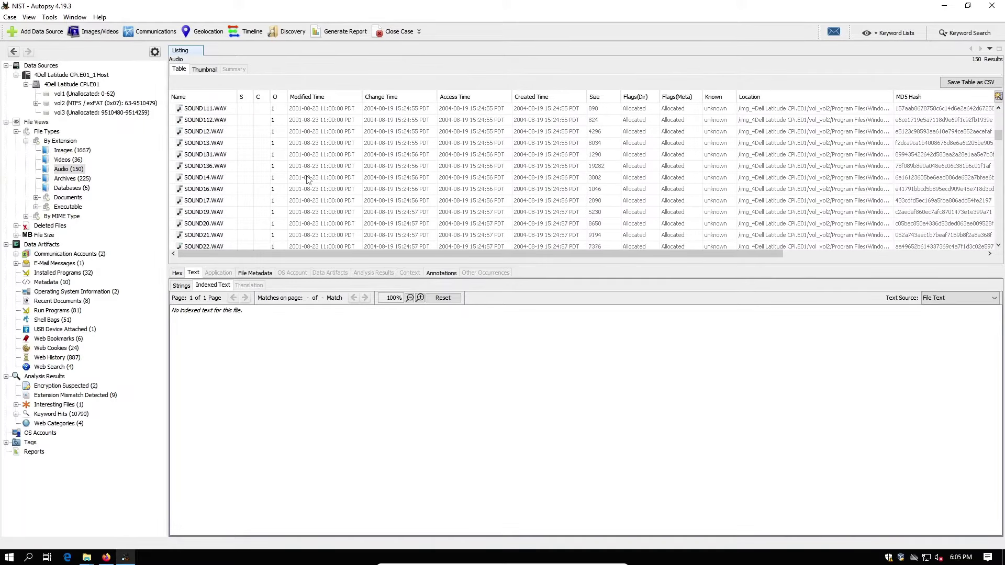
pyautogui.scroll(10, 308, 179)
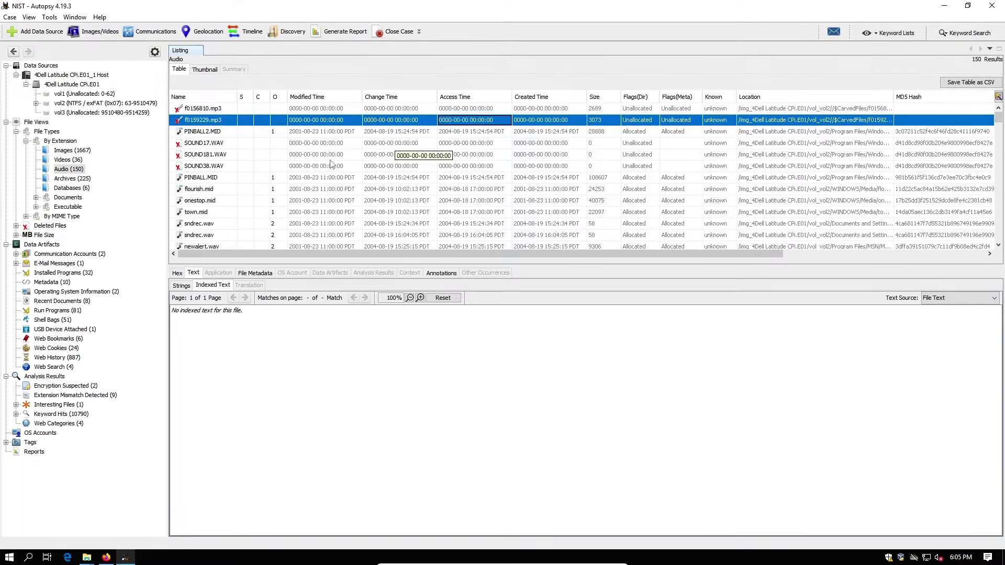
# Step: List the archive files by extension and check the indexed text of nc110.gz
pyautogui.click(80, 179)
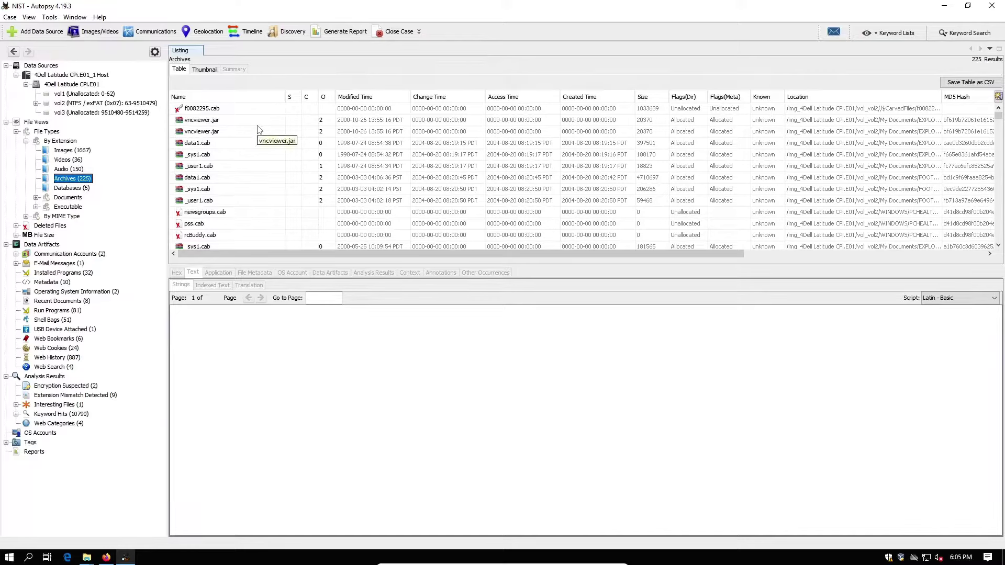
pyautogui.scroll(-5, 258, 130)
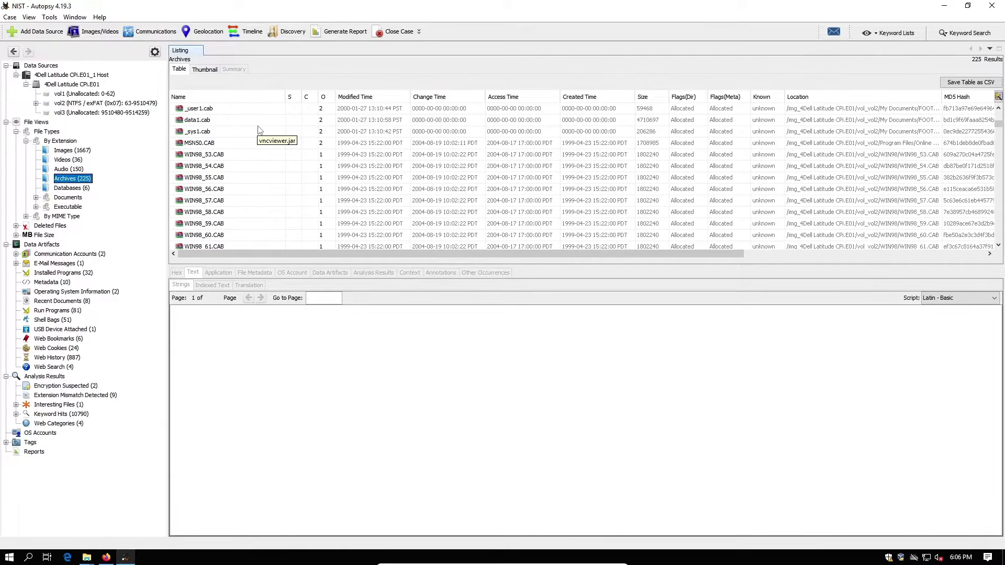
pyautogui.scroll(-15, 258, 130)
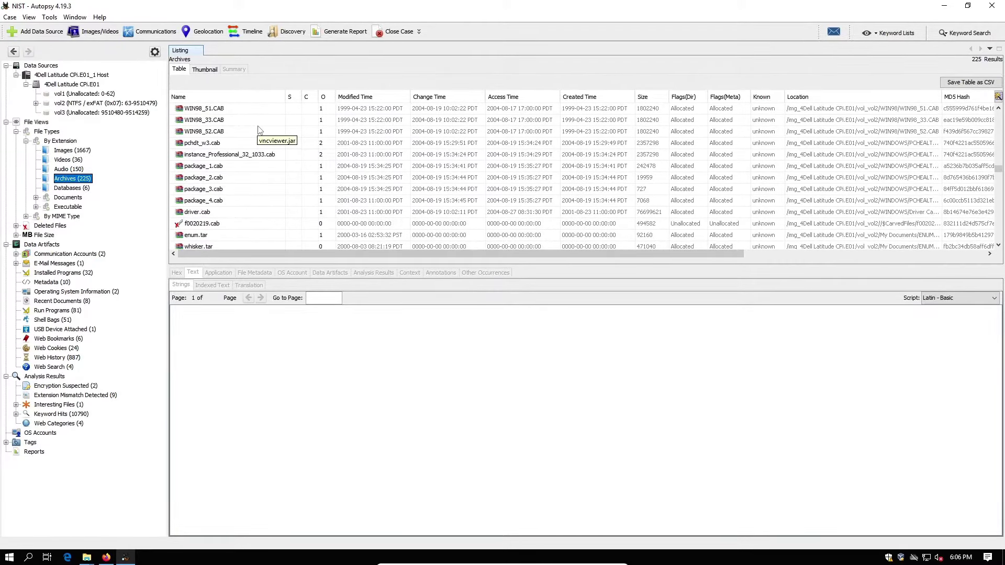
pyautogui.scroll(-5, 258, 130)
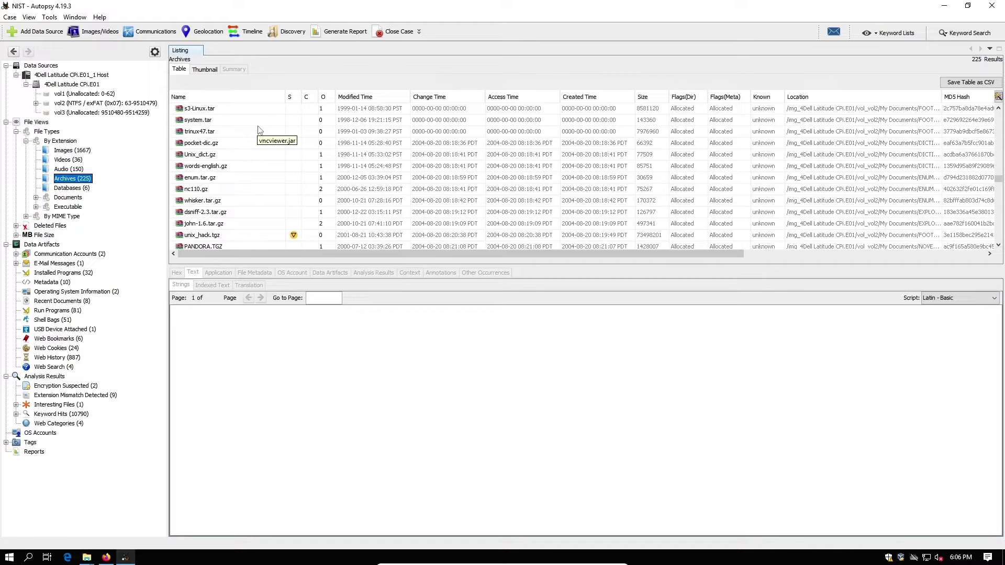
pyautogui.click(225, 190)
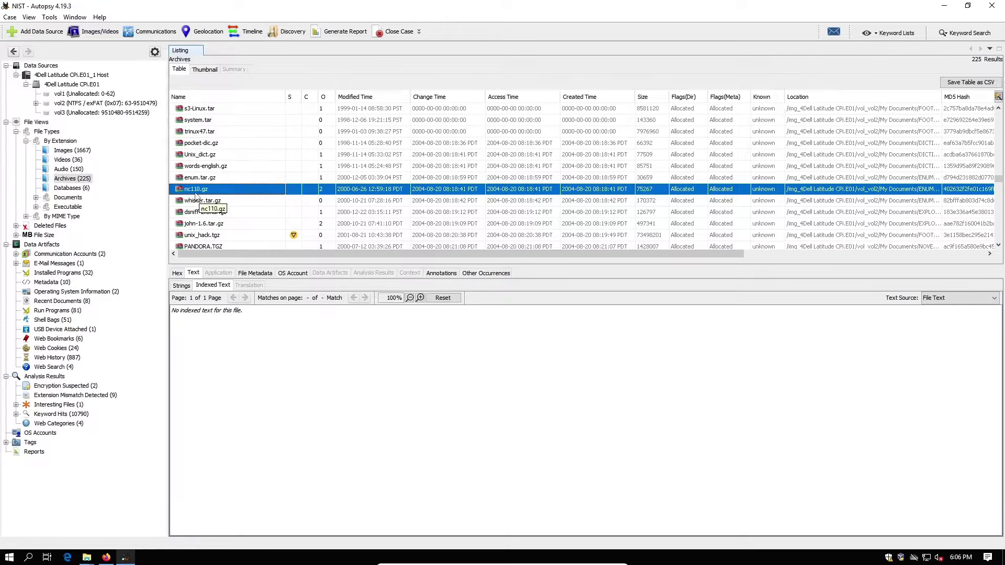
# Step: Check john-1.6.tar.gz, unix_hack.tgz and PANDORA.TGZ, and look through the archives listed below them for hacking tools
pyautogui.click(236, 225)
pyautogui.click(239, 235)
pyautogui.scroll(-3, 241, 238)
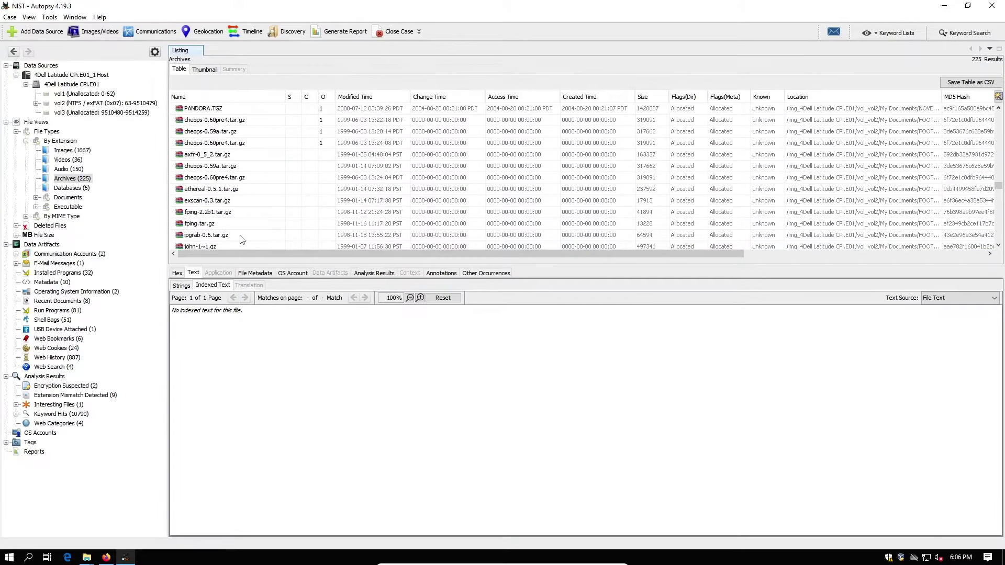
pyautogui.scroll(1, 242, 239)
pyautogui.click(232, 177)
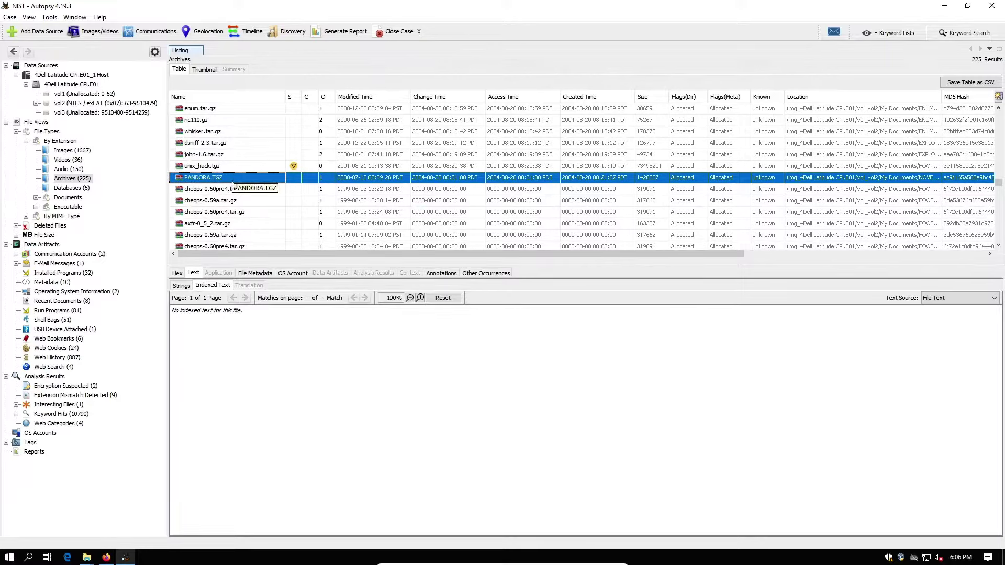
pyautogui.scroll(-4, 233, 183)
pyautogui.scroll(-4, 234, 189)
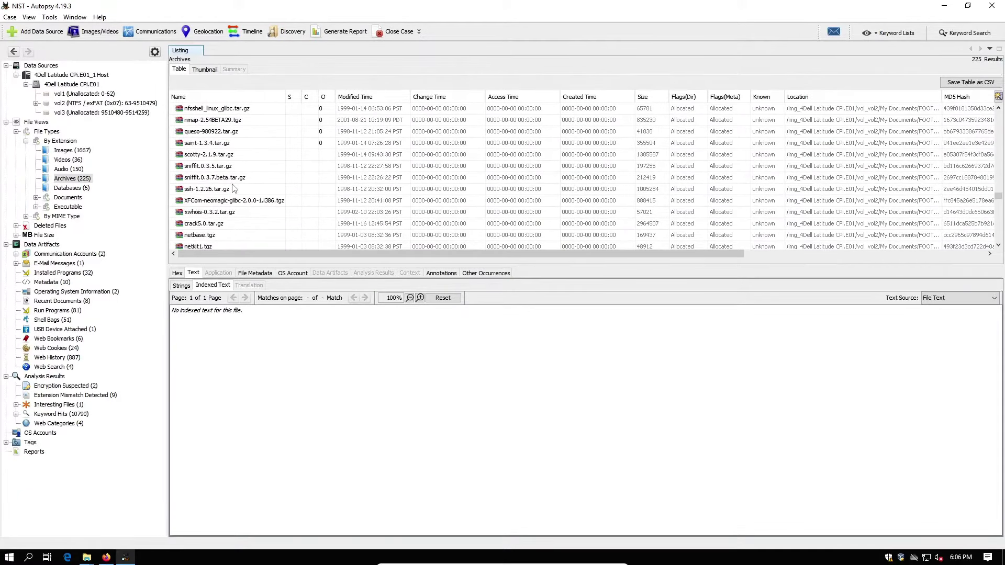
pyautogui.scroll(-3, 234, 188)
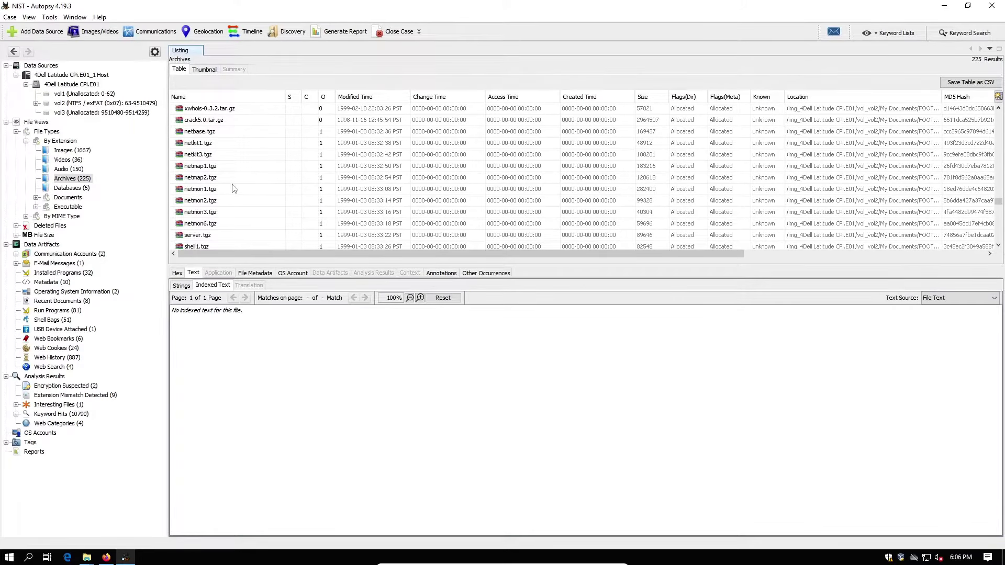
# Step: Look through the remaining archives for network and hacking tools, and return to the flagged unix_hack.tgz
pyautogui.scroll(-4, 234, 188)
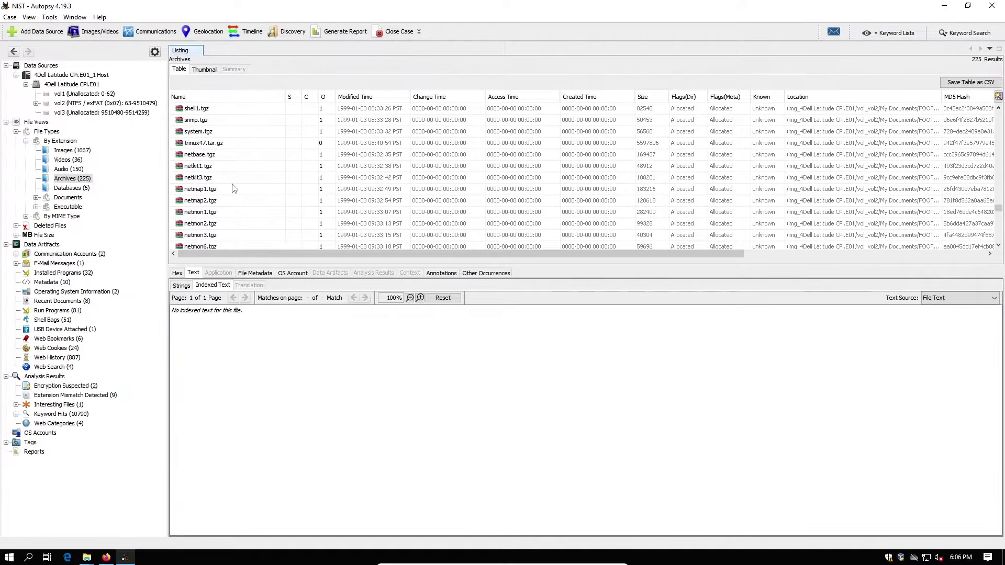
pyautogui.scroll(-6, 234, 188)
pyautogui.scroll(-2, 234, 188)
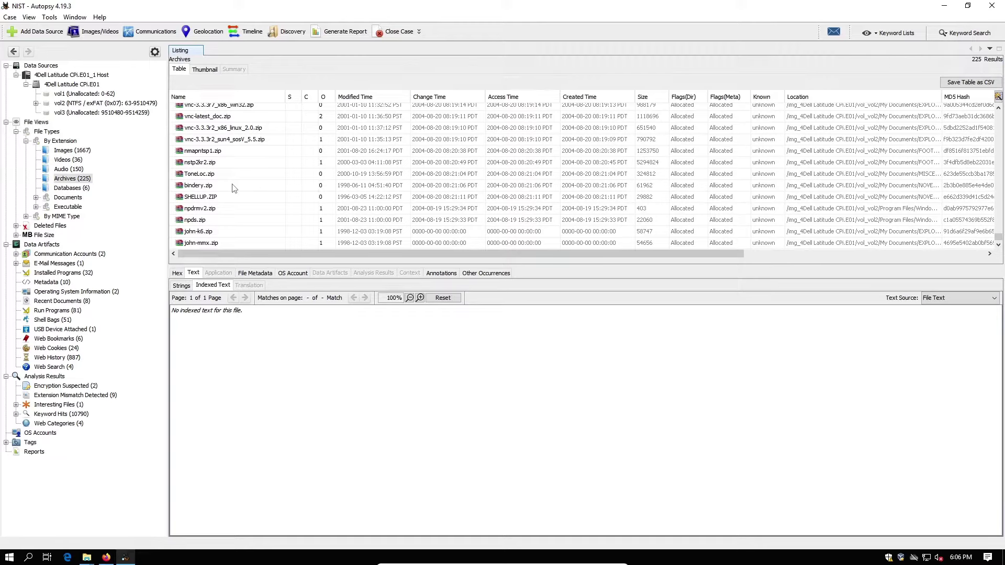
pyautogui.scroll(20, 234, 188)
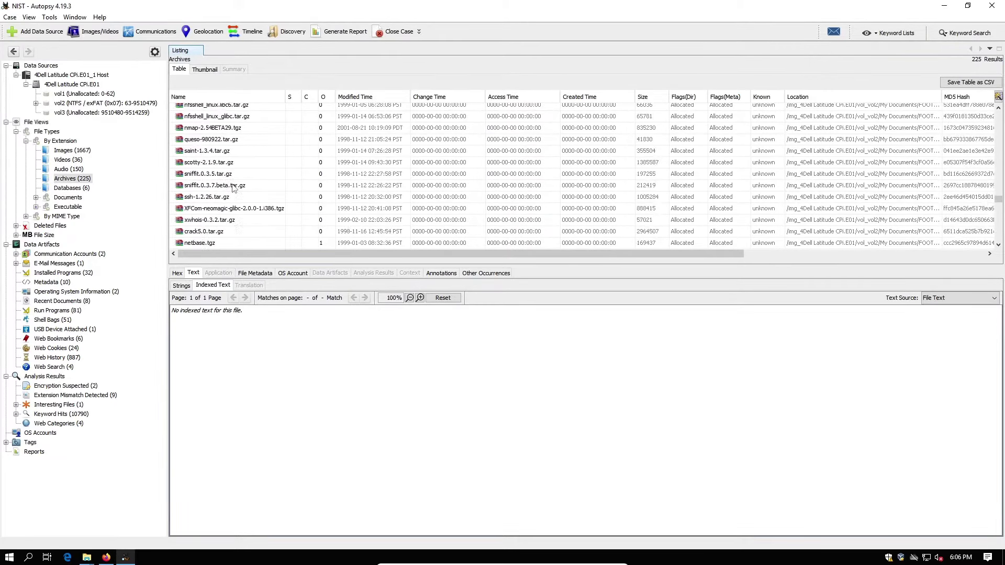
pyautogui.scroll(15, 234, 189)
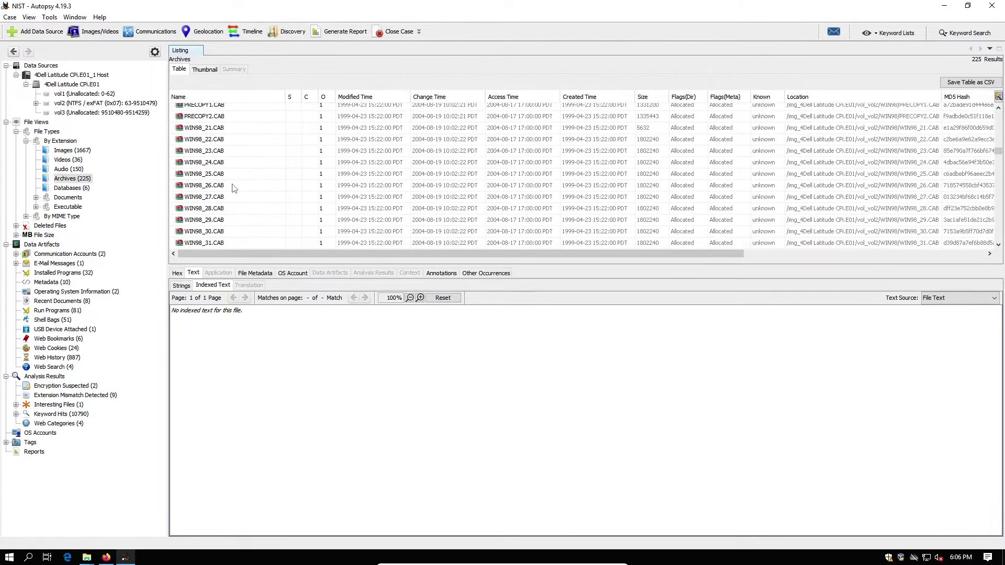
pyautogui.scroll(-12, 234, 188)
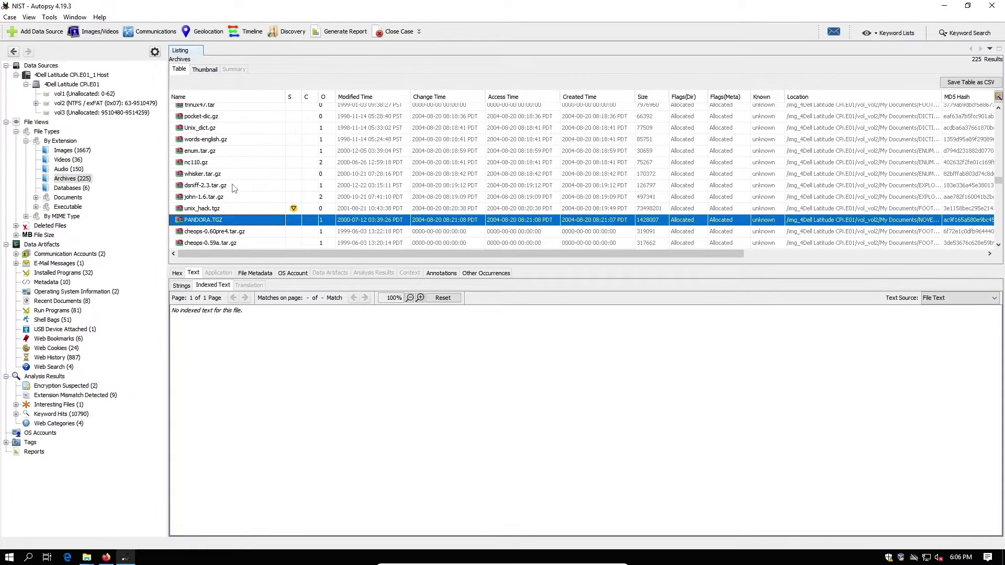
pyautogui.click(293, 209)
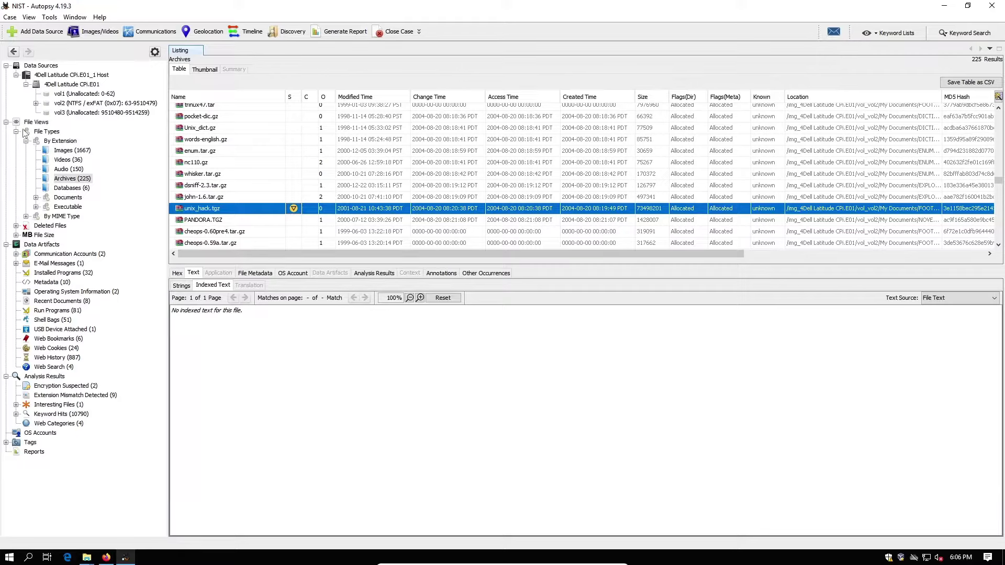
# Step: List the HTML documents by extension and read the carved mergecap Ethereal Network Analyzer page
pyautogui.click(37, 197)
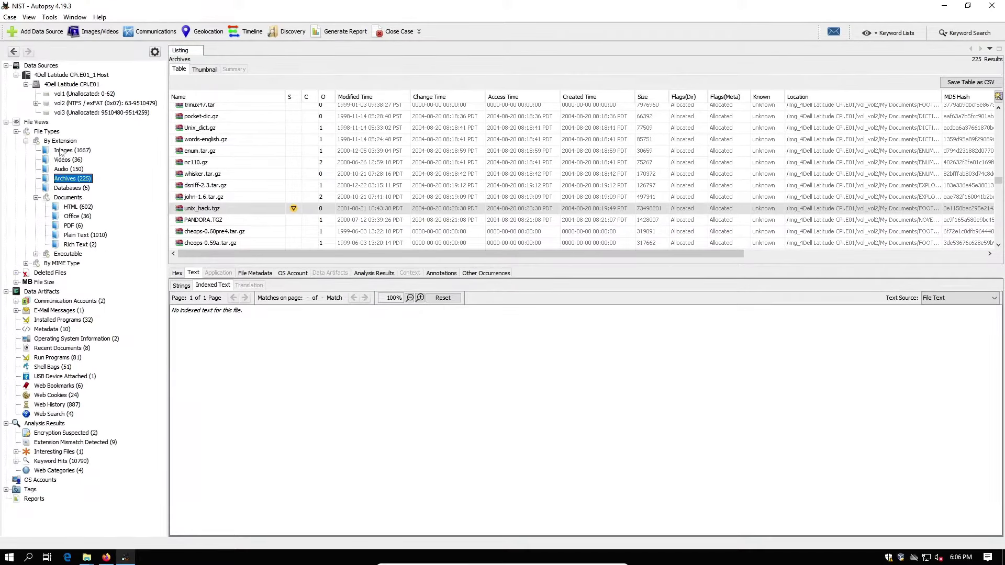
pyautogui.click(77, 210)
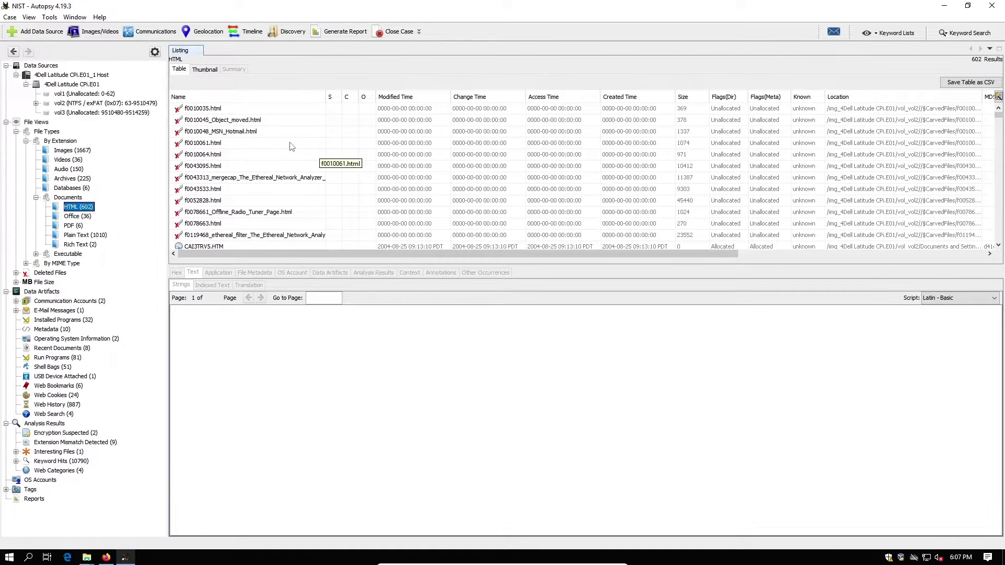
pyautogui.click(284, 179)
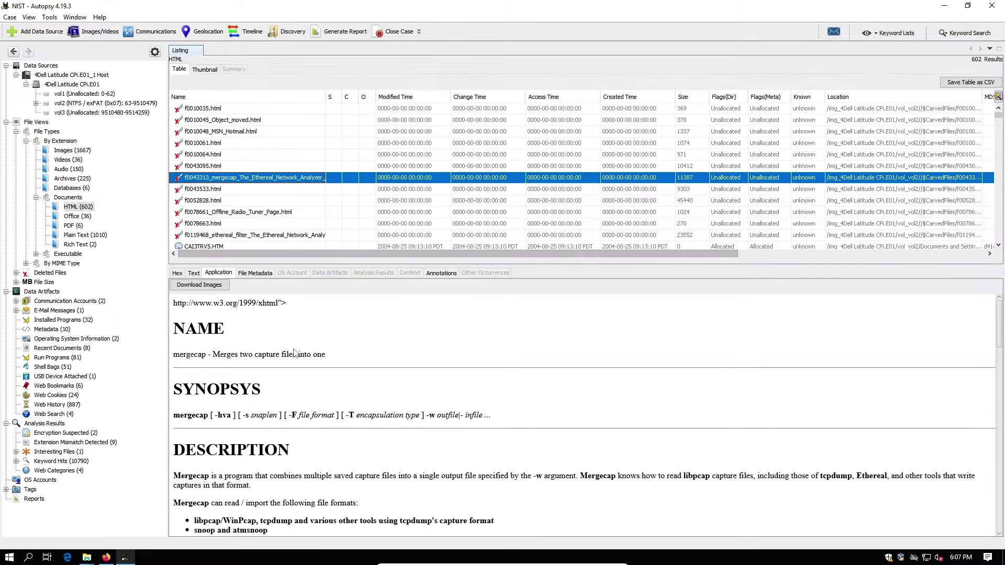
pyautogui.scroll(-5, 350, 370)
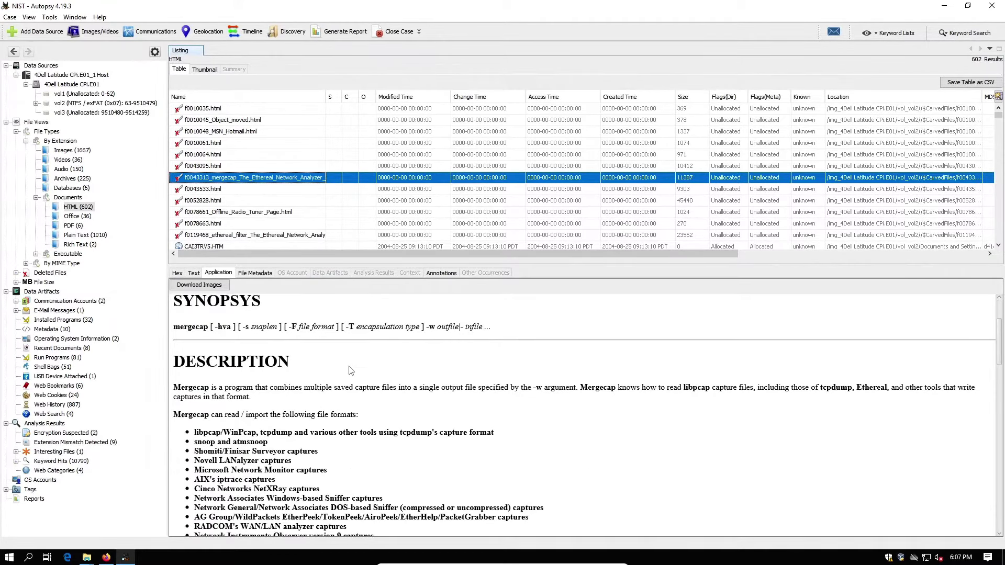
pyautogui.scroll(-15, 350, 370)
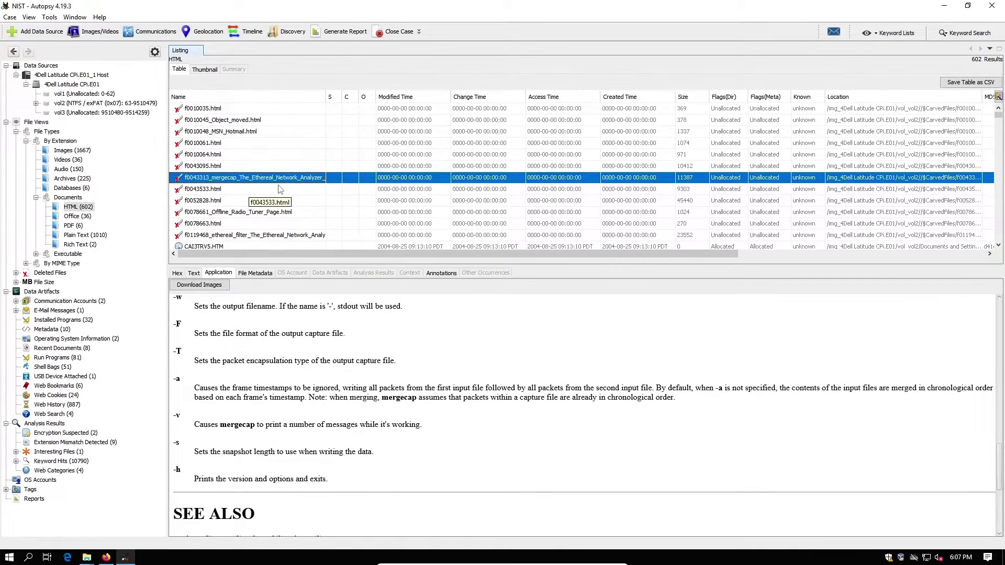
# Step: Preview maktoobTracking[1].htm, newsticker[1].html, extra[1].htm, front[2].htm and ShowFolder[1].htm from the HTML listing
pyautogui.scroll(-4, 279, 189)
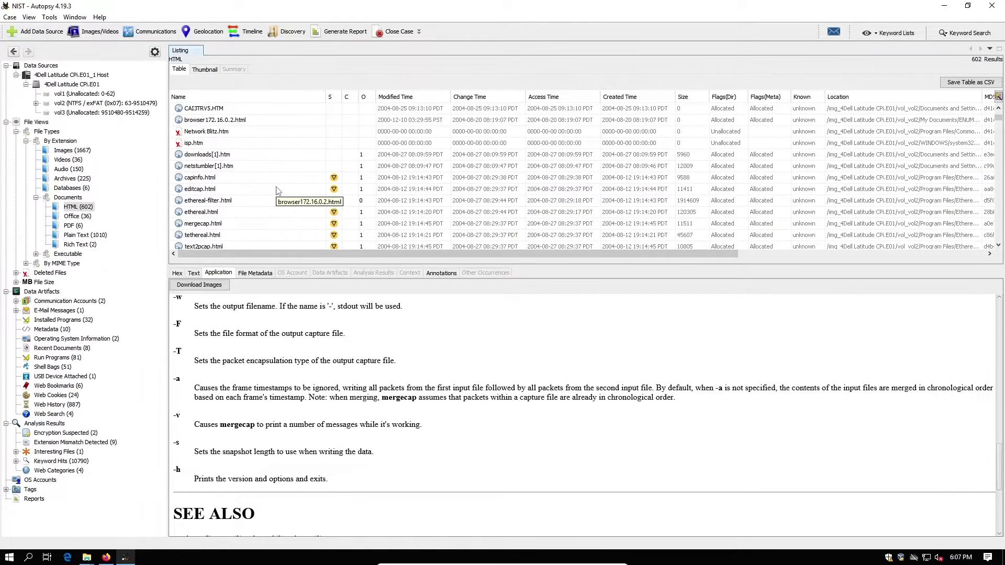
pyautogui.scroll(-3, 279, 190)
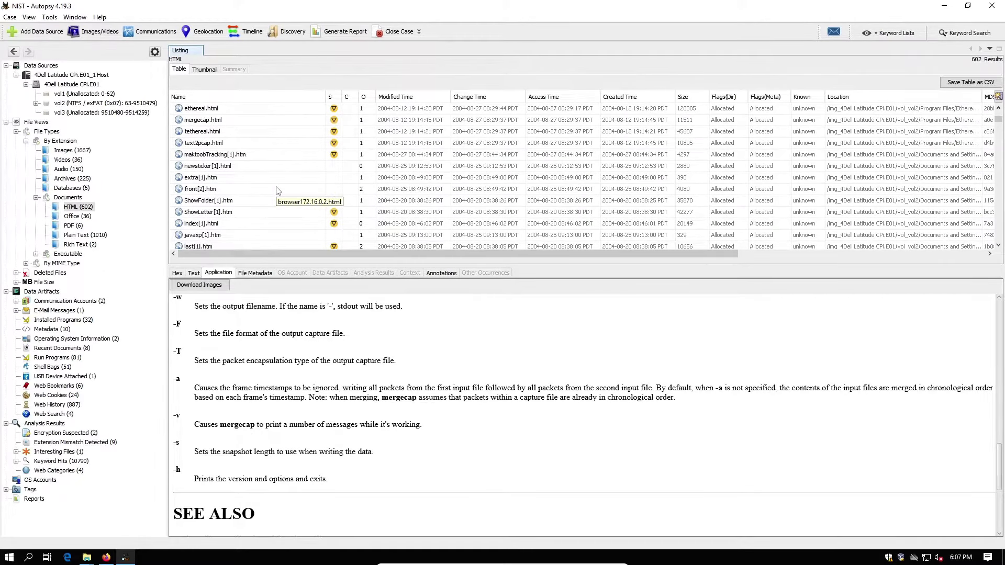
pyautogui.click(277, 155)
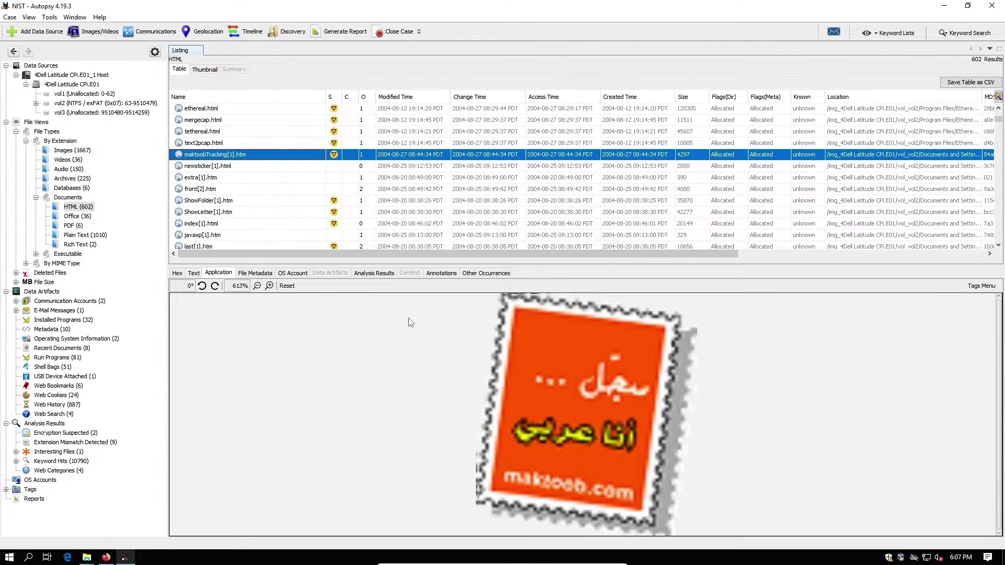
pyautogui.click(210, 168)
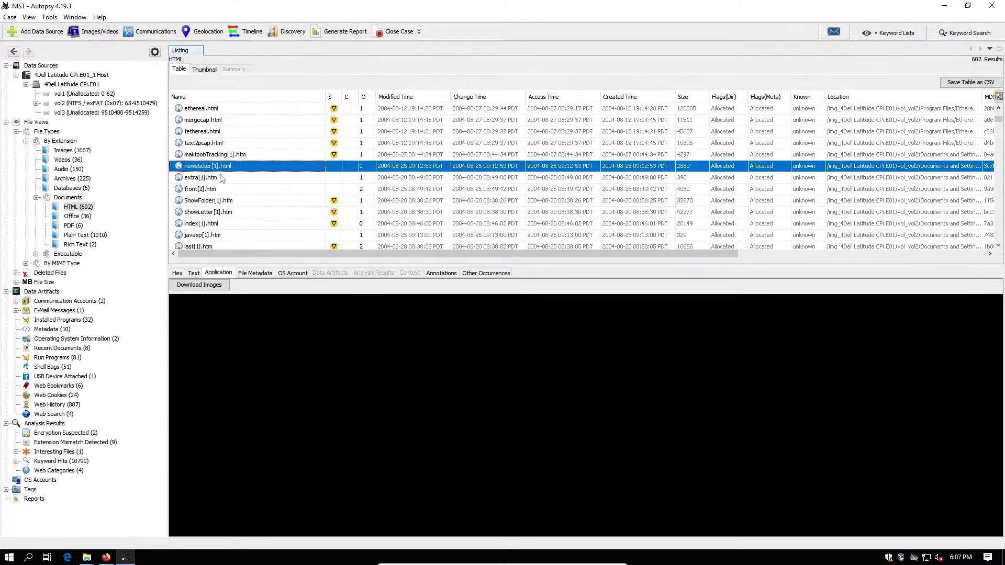
pyautogui.click(251, 179)
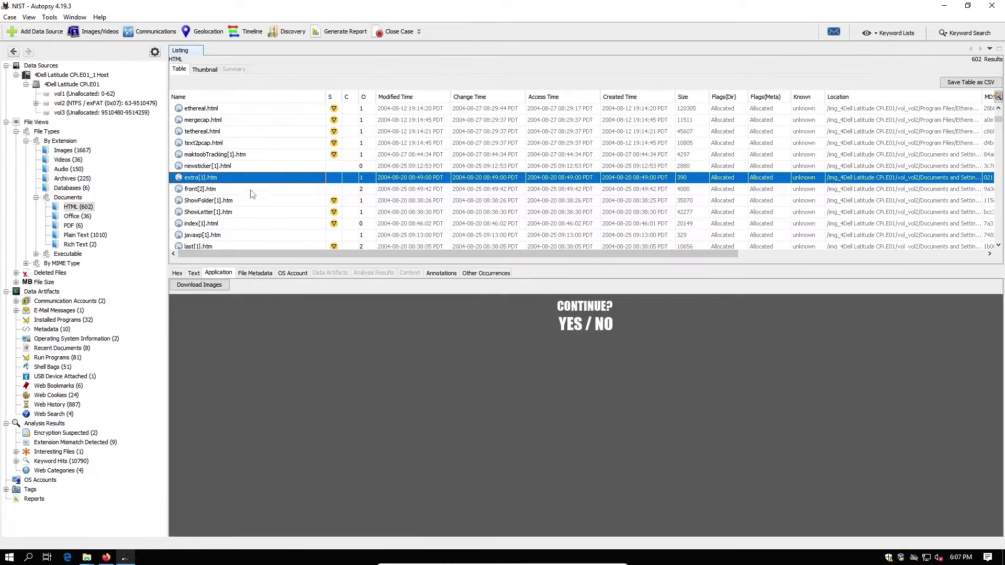
pyautogui.click(251, 193)
pyautogui.click(251, 200)
# Step: Find download[1].htm further down the HTML listing and read through its rendered page of admin tools
pyautogui.scroll(-5, 252, 205)
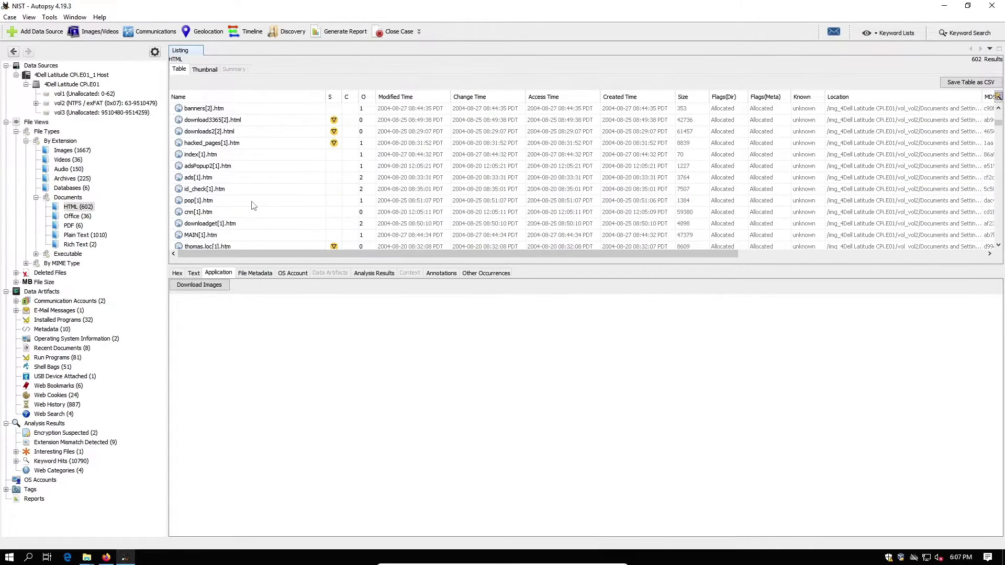
pyautogui.scroll(-5, 252, 204)
pyautogui.click(252, 200)
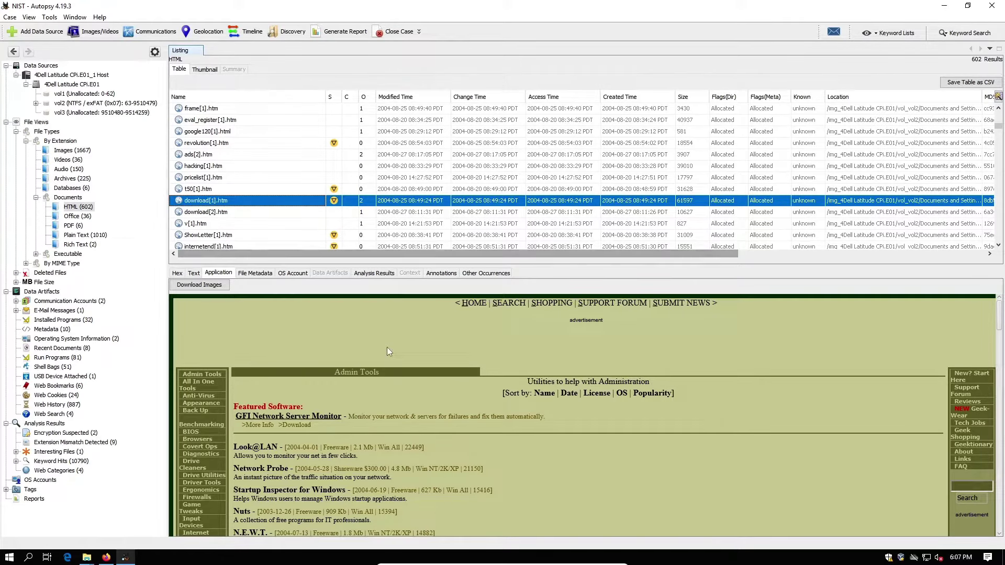
pyautogui.scroll(-10, 388, 359)
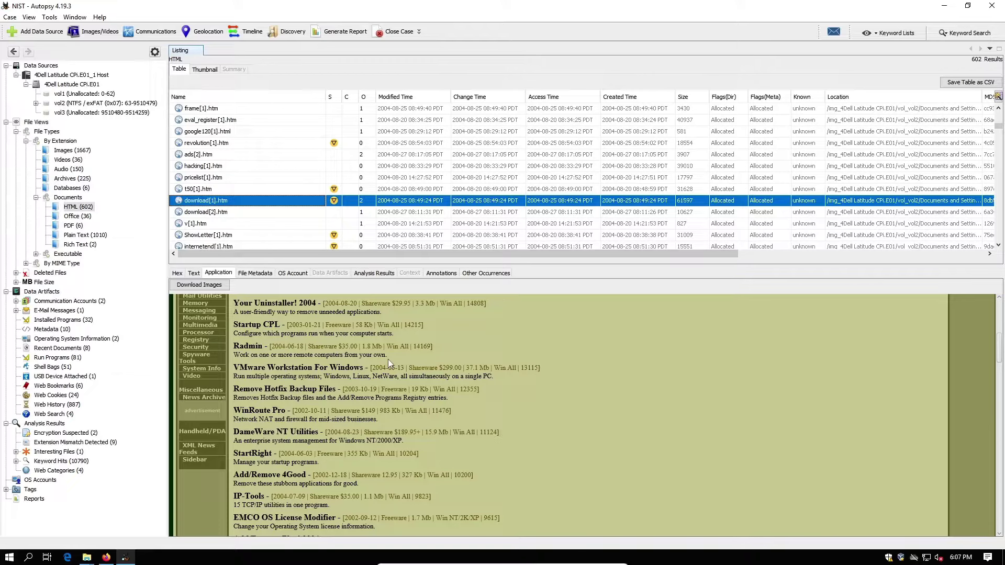
pyautogui.scroll(10, 387, 358)
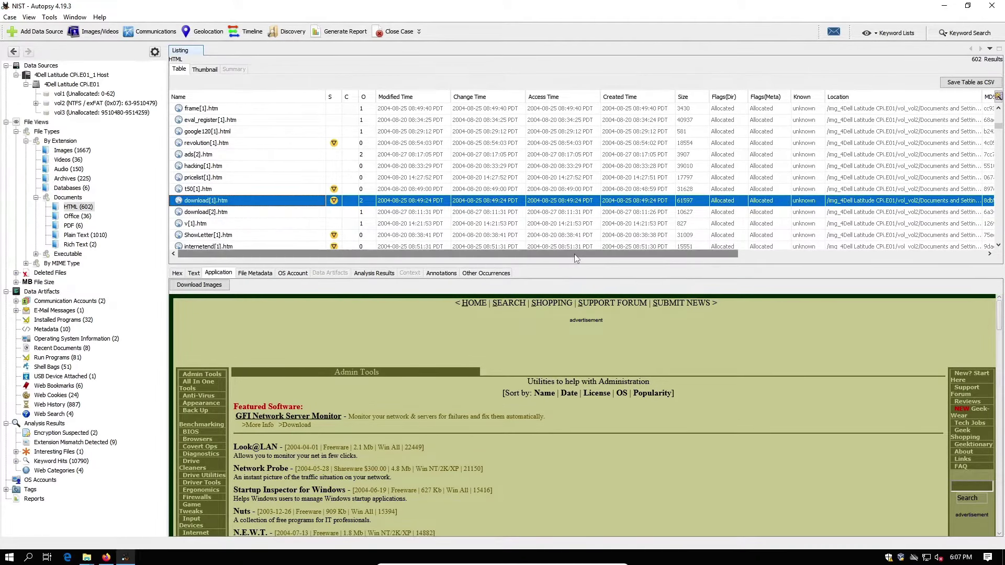
# Step: Find LSADUMP2 Readme file.htm in the HTML listing and read its rendered page
pyautogui.moveTo(575, 257); pyautogui.dragTo(275, 250)
pyautogui.scroll(-4, 251, 216)
pyautogui.scroll(-5, 253, 216)
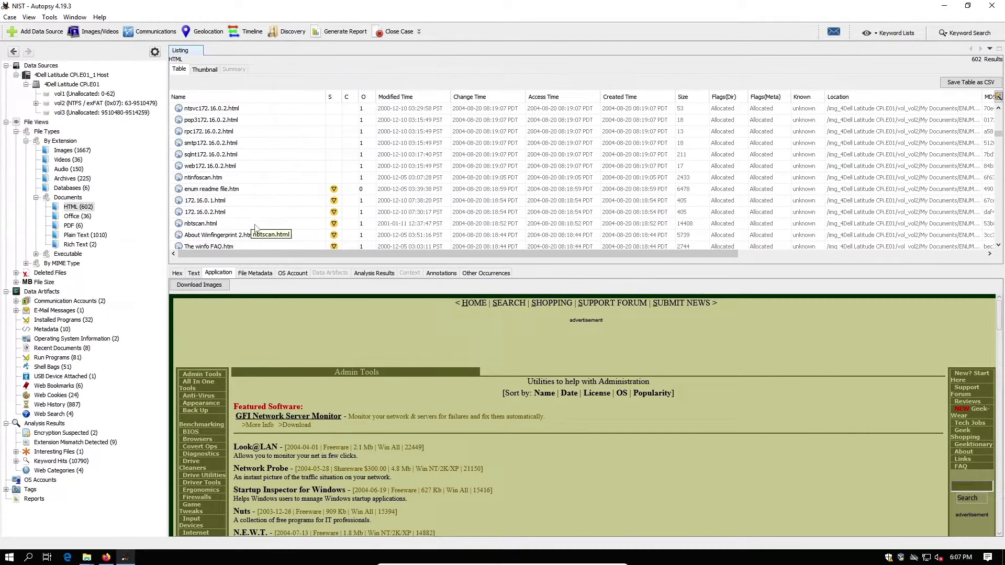
pyautogui.scroll(-4, 256, 223)
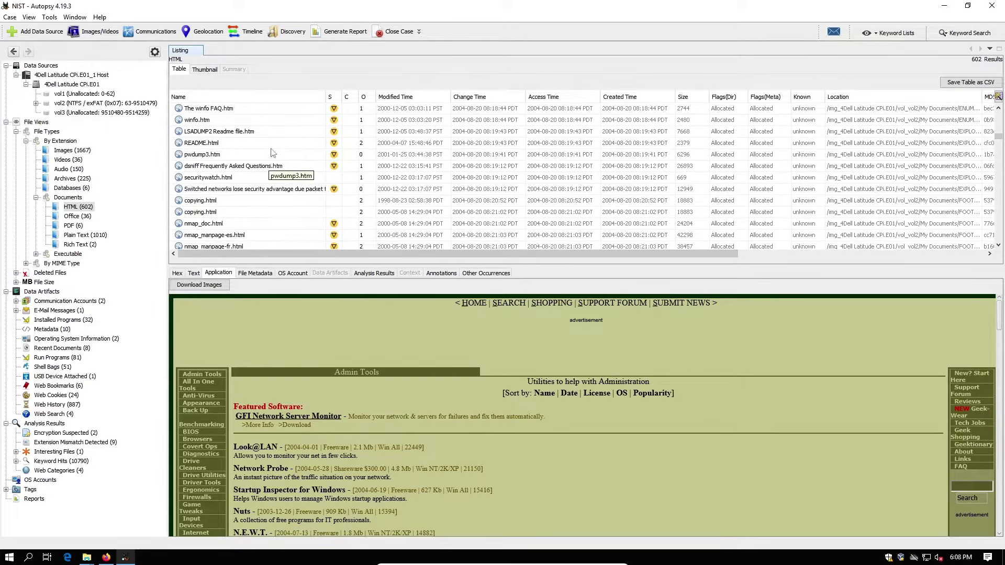
pyautogui.click(276, 131)
pyautogui.scroll(-8, 262, 315)
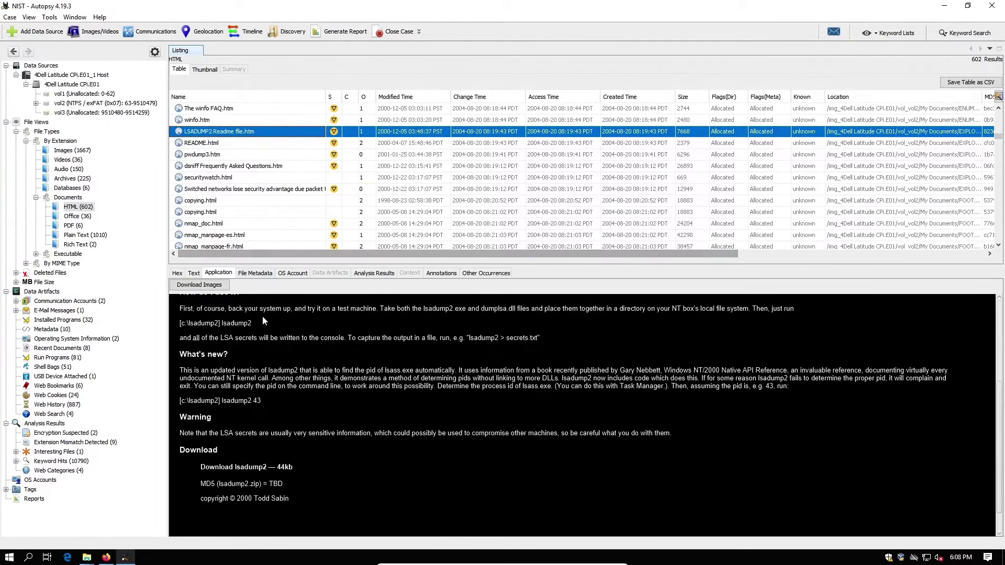
pyautogui.scroll(6, 262, 316)
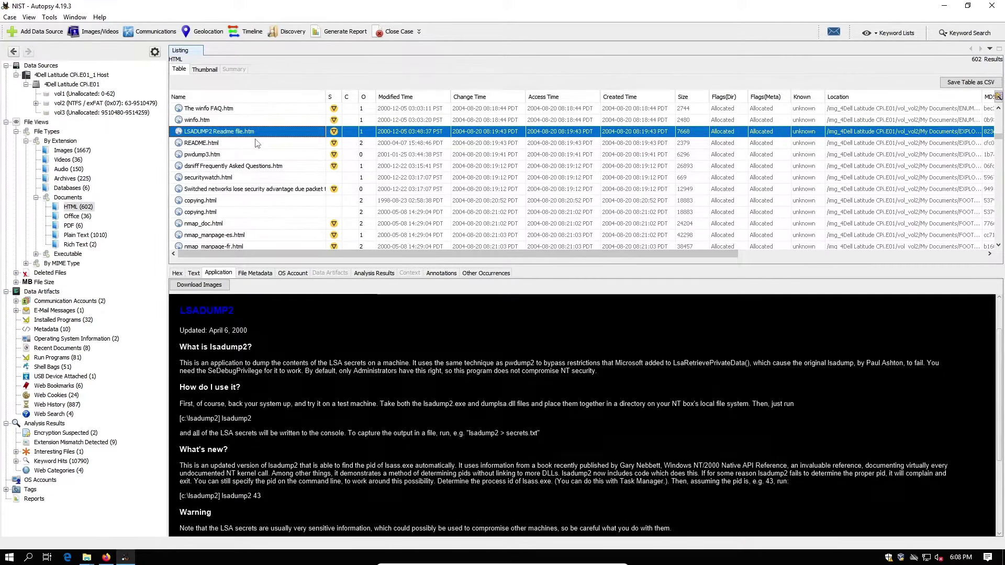
# Step: Look further through the HTML files and preview Blank.htm and the Windows help page Index.htm
pyautogui.scroll(-5, 257, 146)
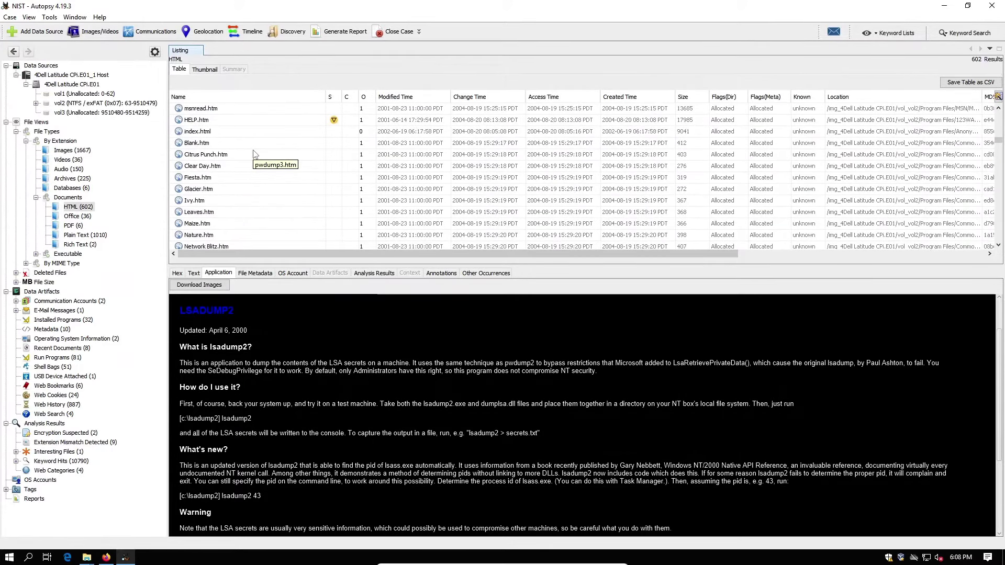
pyautogui.scroll(2, 255, 153)
pyautogui.click(242, 214)
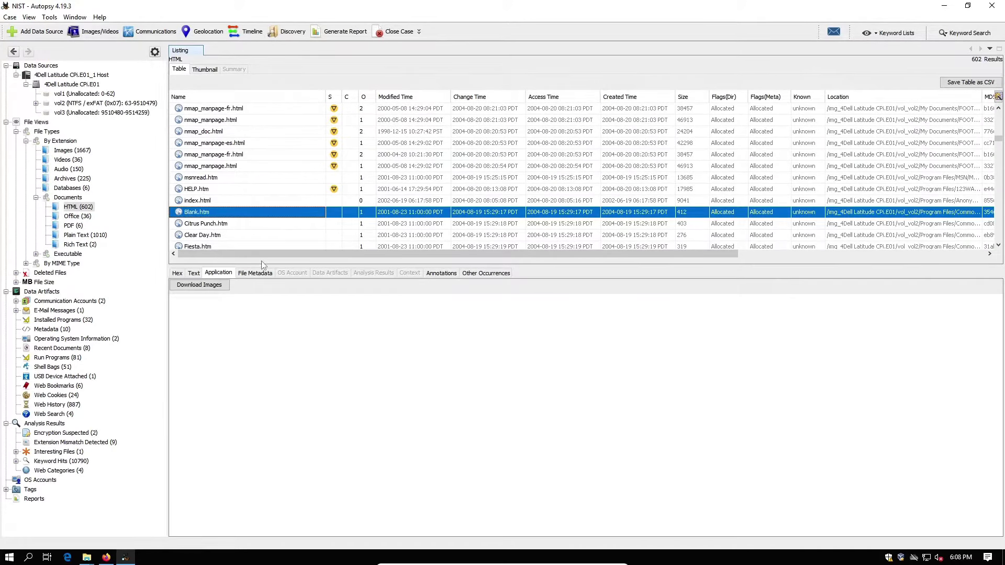
pyautogui.scroll(-2, 267, 210)
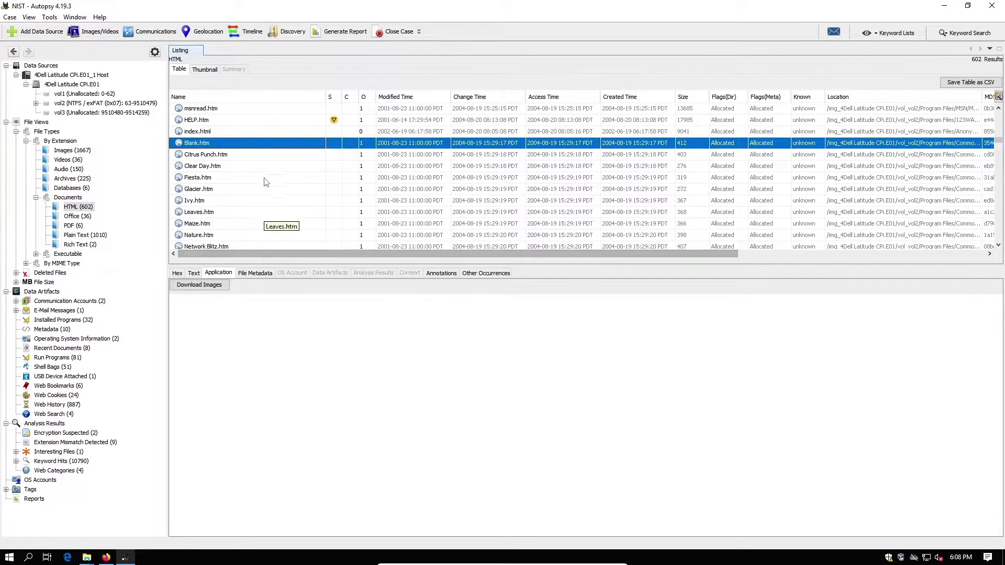
pyautogui.scroll(-5, 263, 204)
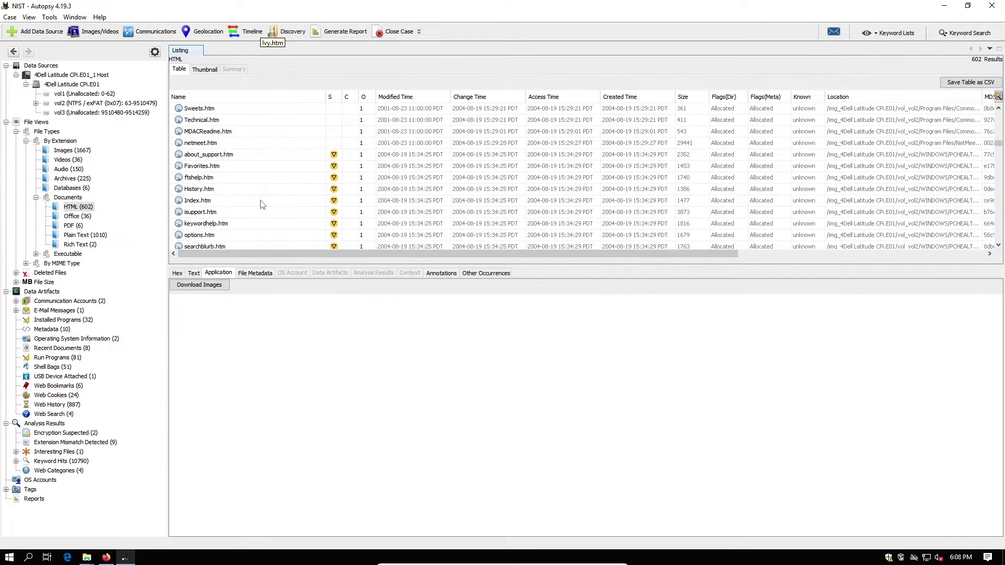
pyautogui.click(262, 201)
# Step: Go back up the HTML listing and preview dsniff Frequently Asked Questions.htm, README.html, LSADUMP2 Readme file.htm and 172.16.0.2.html
pyautogui.scroll(-5, 261, 199)
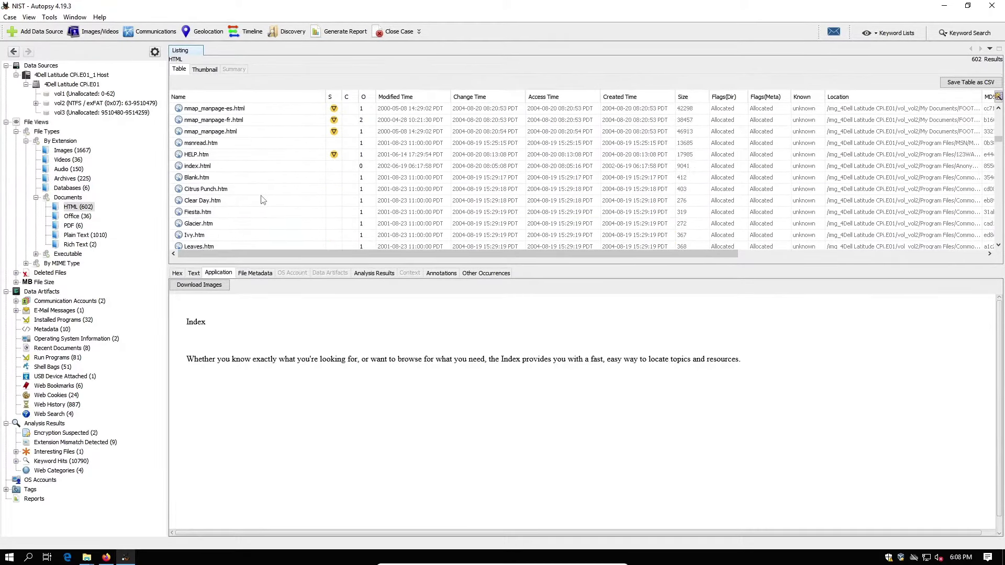
pyautogui.click(262, 200)
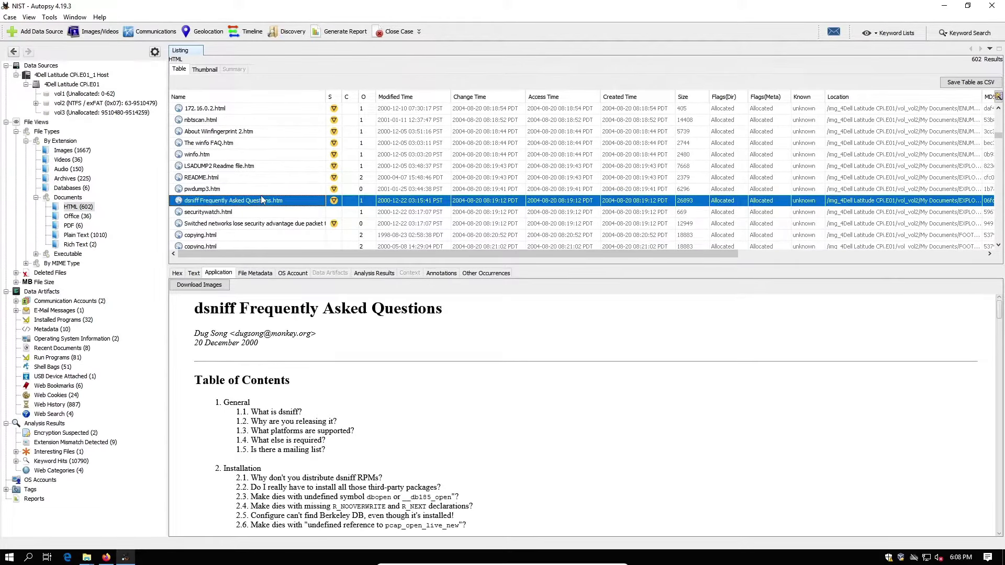
pyautogui.click(263, 181)
pyautogui.click(264, 171)
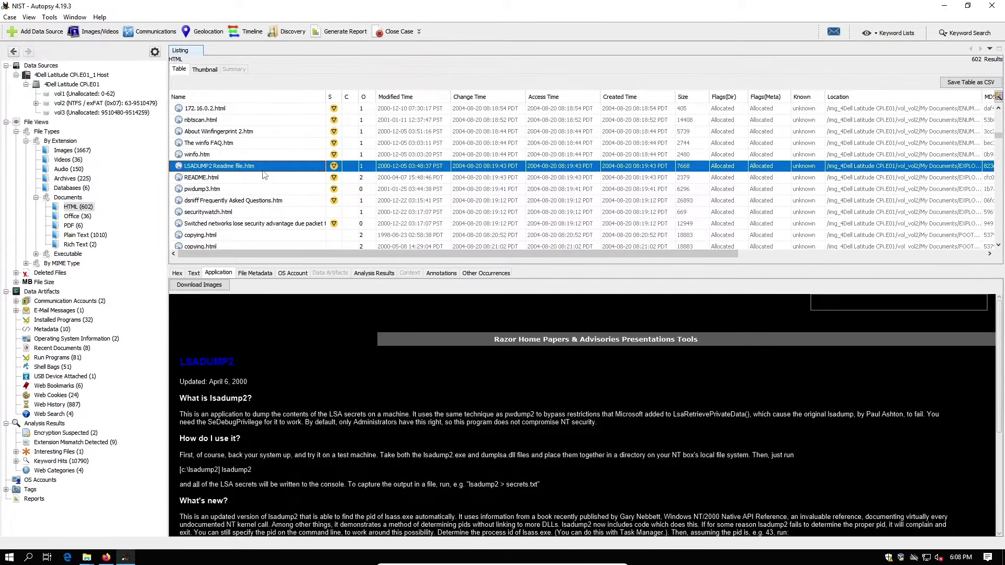
pyautogui.click(266, 108)
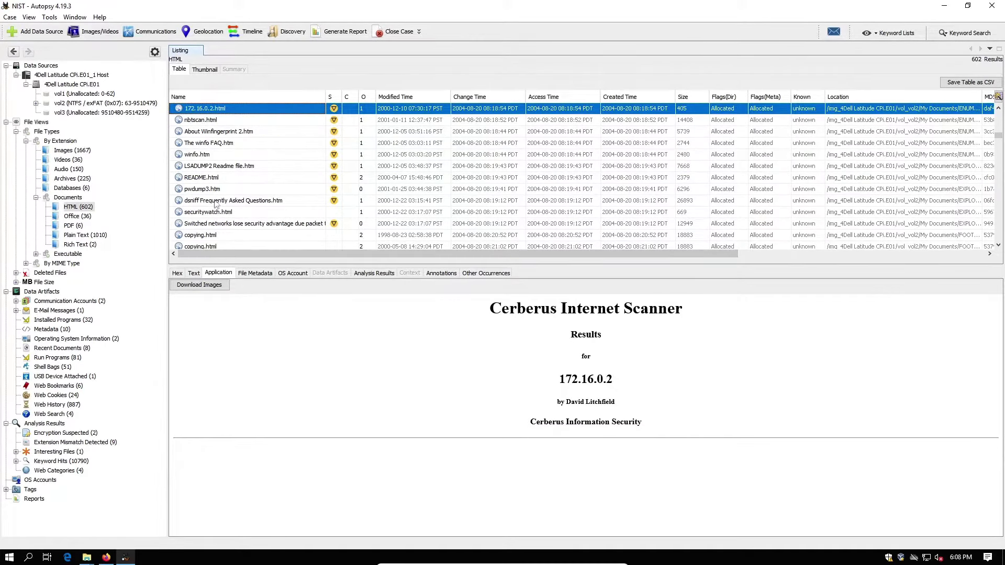
# Step: List the Office documents and read the indexed text of the first Overview.doc to its end
pyautogui.click(86, 216)
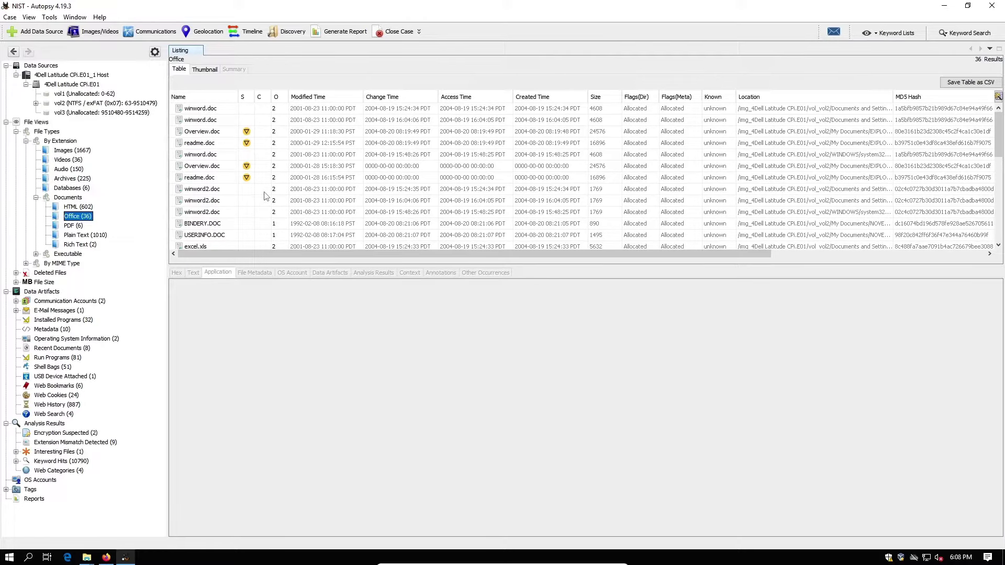
pyautogui.click(217, 132)
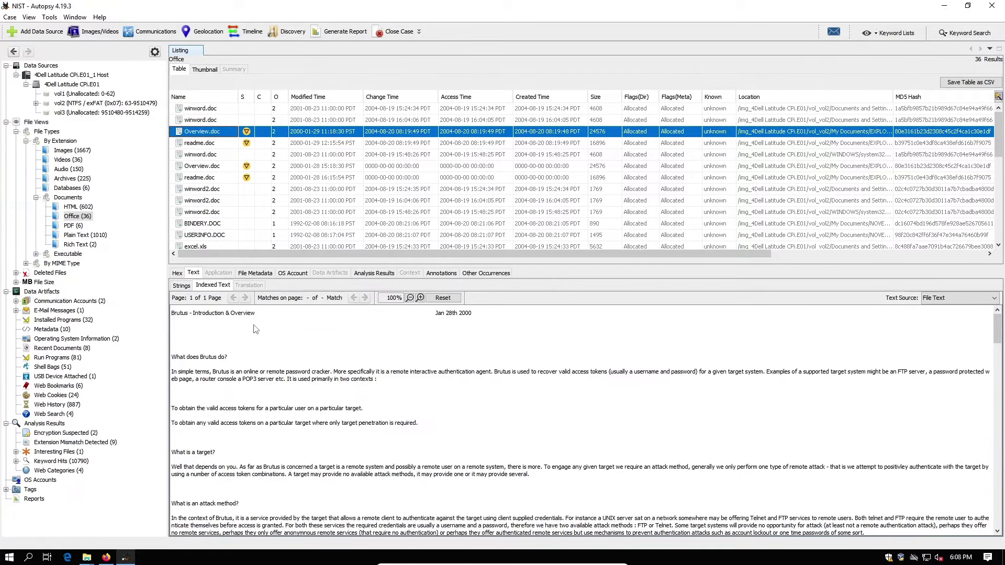
pyautogui.scroll(-10, 255, 329)
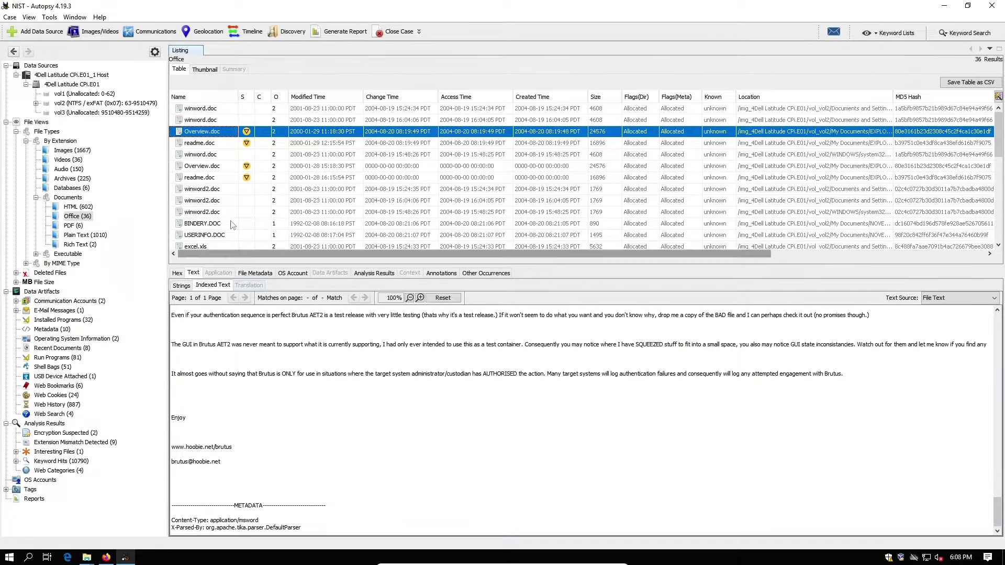
# Step: Check the excel.xls copies in the Office listing, viewing their indexed text and reading through the third copy's hex data
pyautogui.scroll(-1, 227, 209)
pyautogui.scroll(-2, 228, 210)
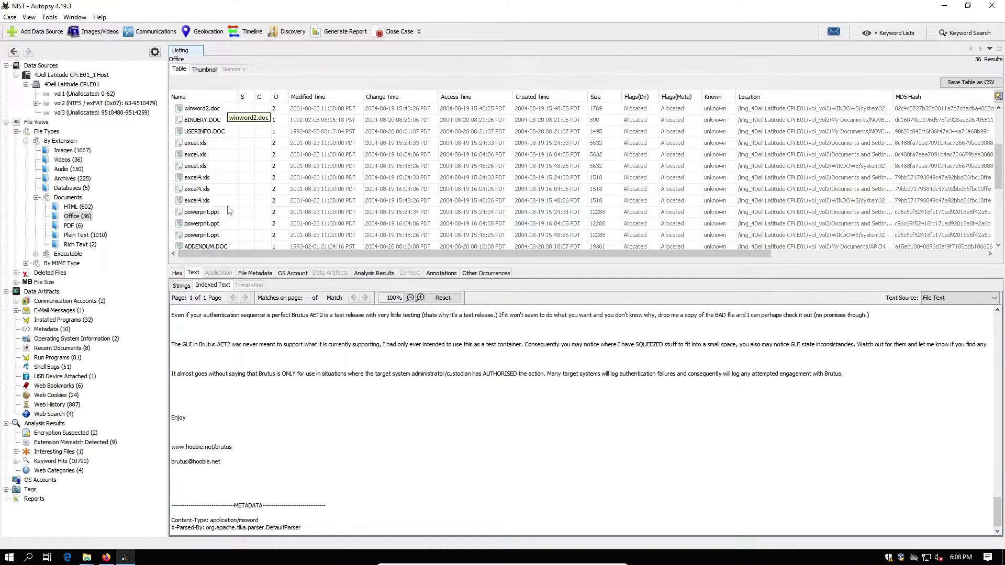
pyautogui.click(210, 157)
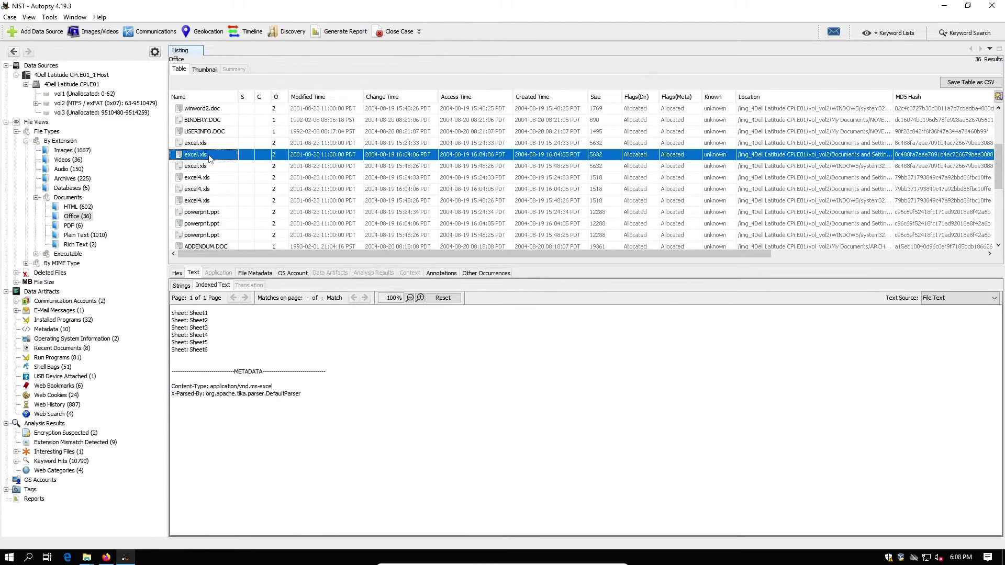
pyautogui.click(214, 166)
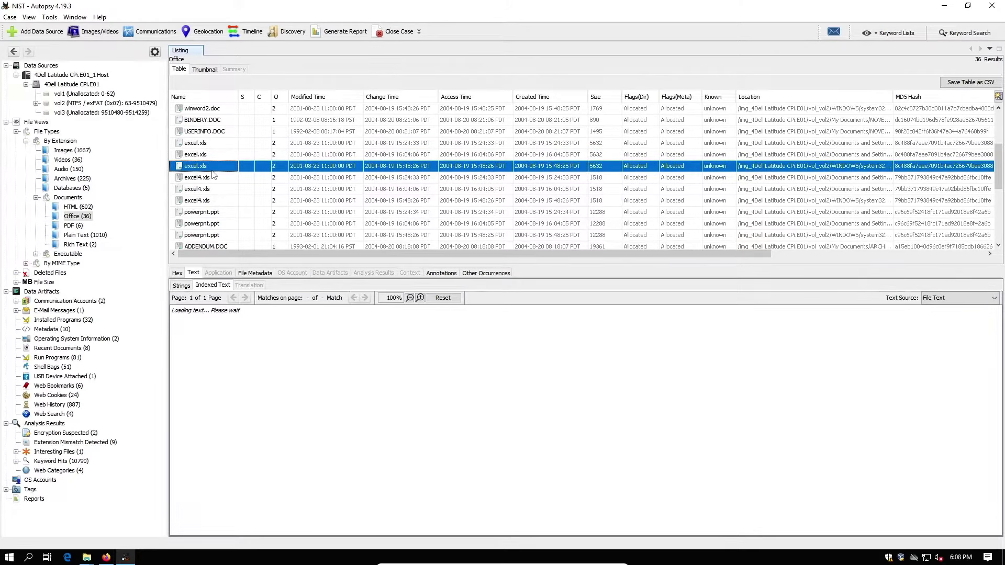
pyautogui.click(178, 273)
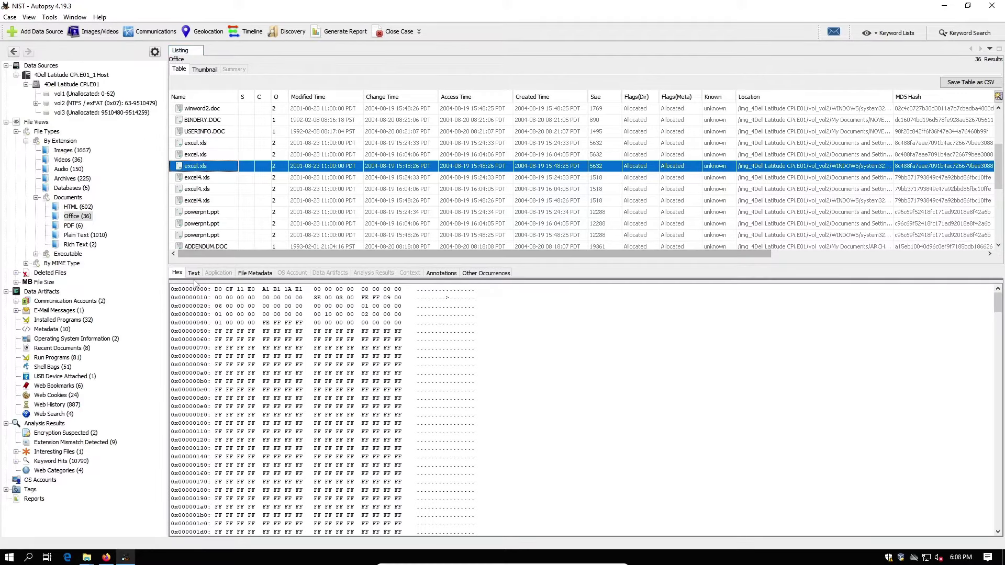
pyautogui.scroll(-20, 491, 348)
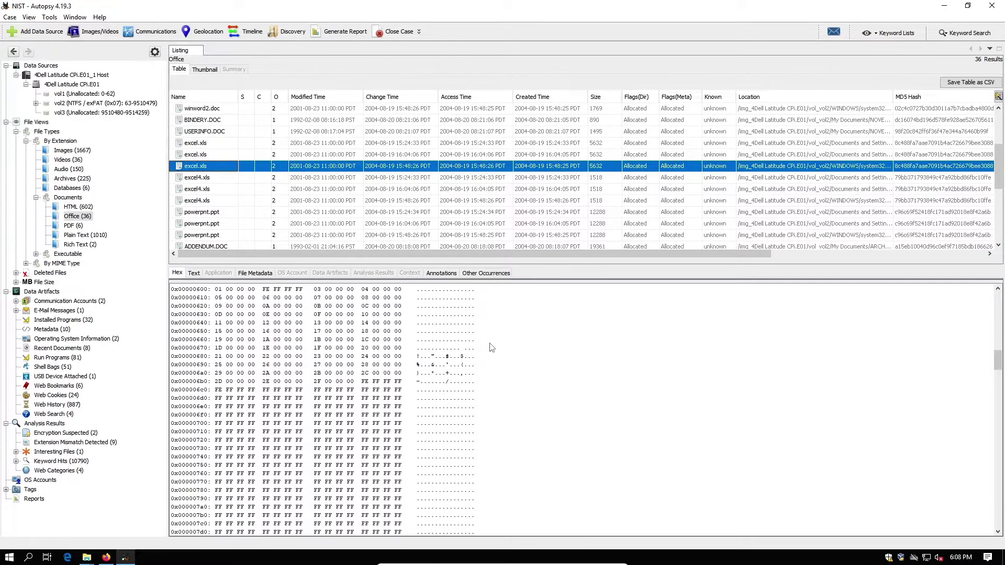
pyautogui.scroll(-20, 491, 348)
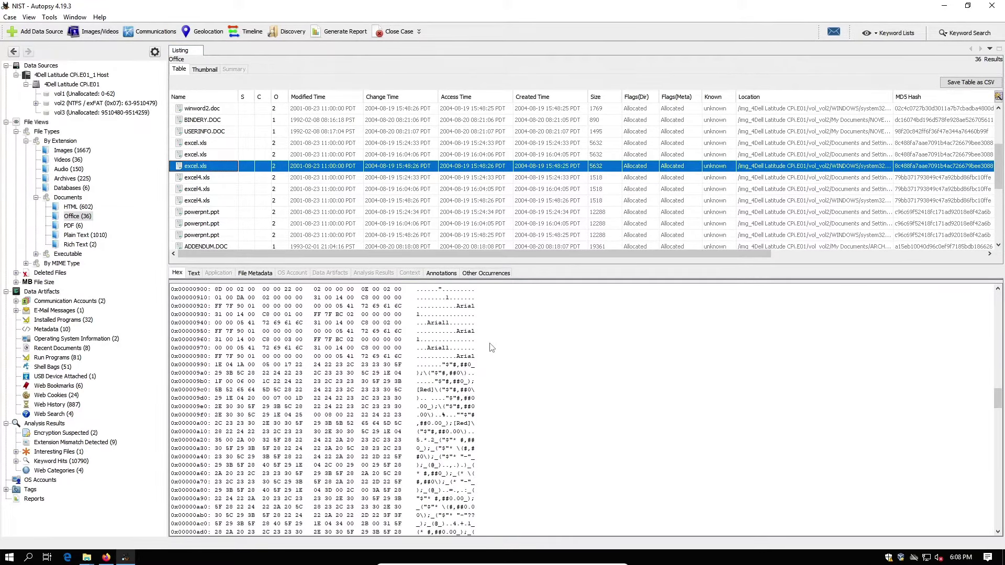
pyautogui.scroll(-12, 491, 347)
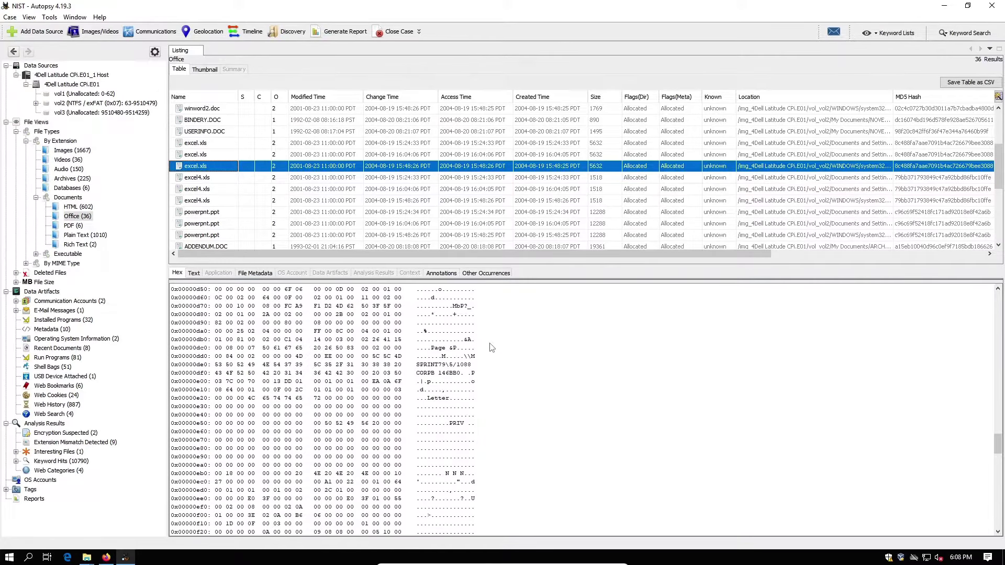
pyautogui.scroll(-20, 492, 348)
# Step: Inspect the first powerpnt.ppt in hex and as indexed text, and look through the rest of the Office listing
pyautogui.click(202, 213)
pyautogui.click(193, 273)
pyautogui.click(178, 274)
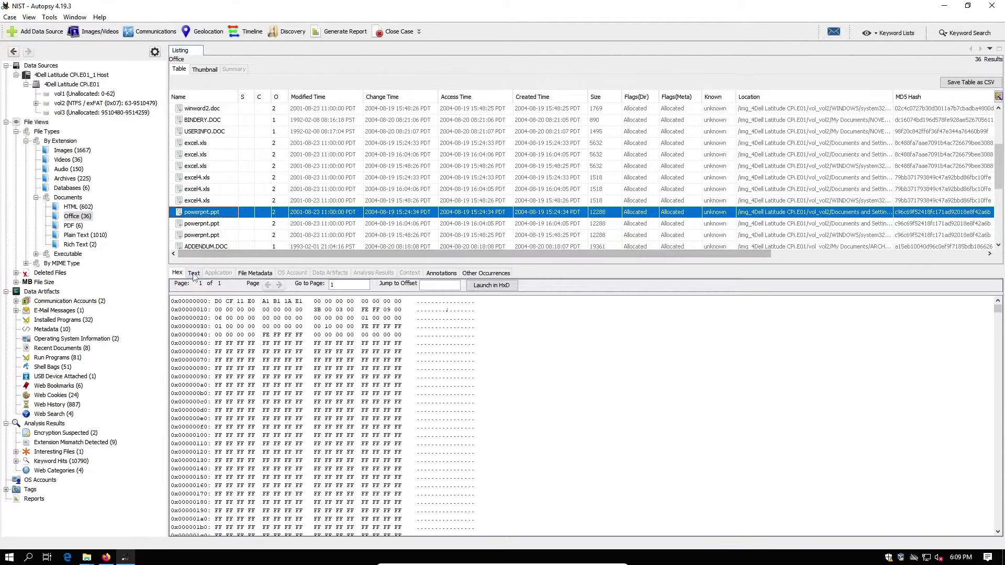
pyautogui.click(195, 275)
pyautogui.scroll(-8, 225, 231)
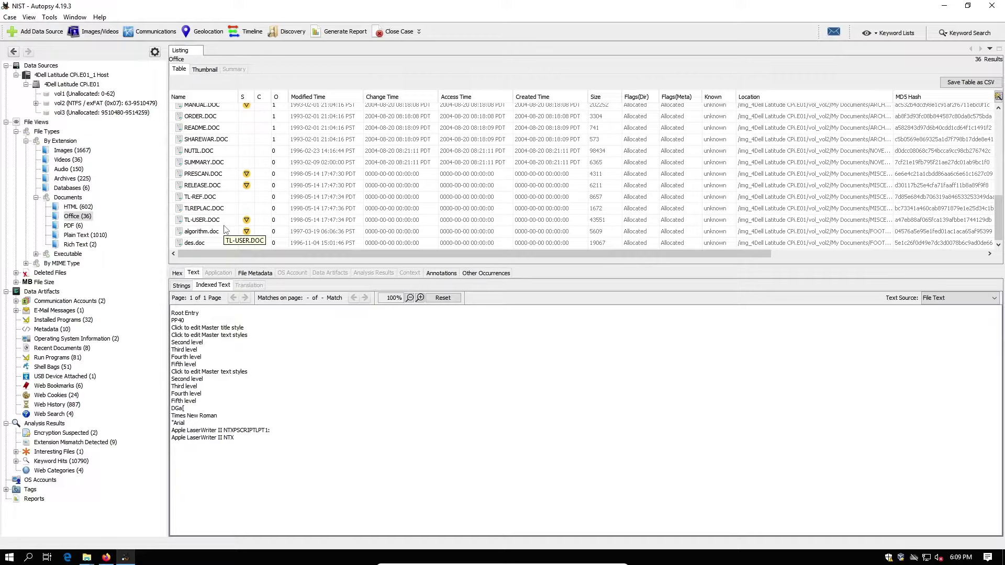
# Step: List the PDF documents, preview s3-gs-manual.pdf and skim its pages to page 29
pyautogui.click(77, 227)
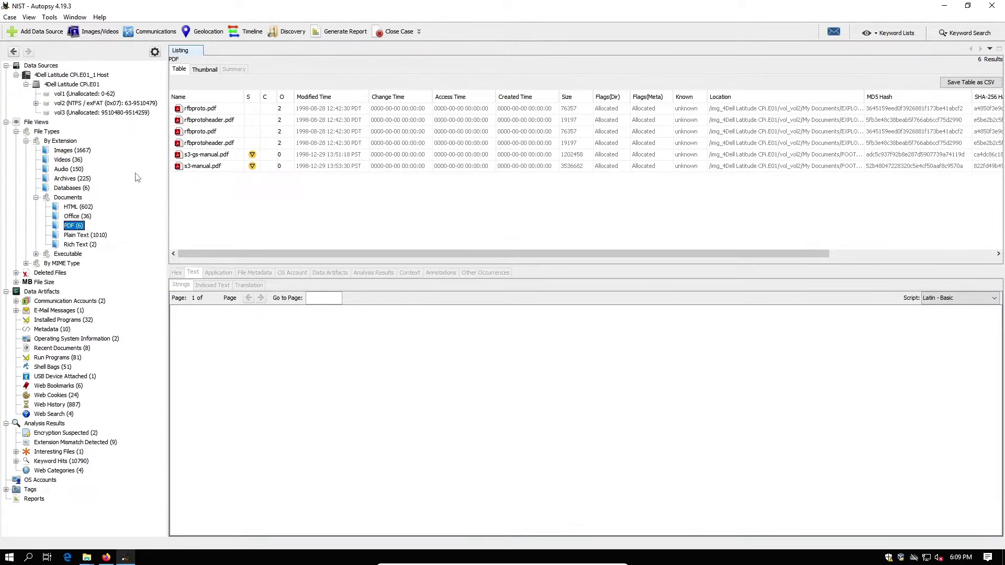
pyautogui.click(205, 155)
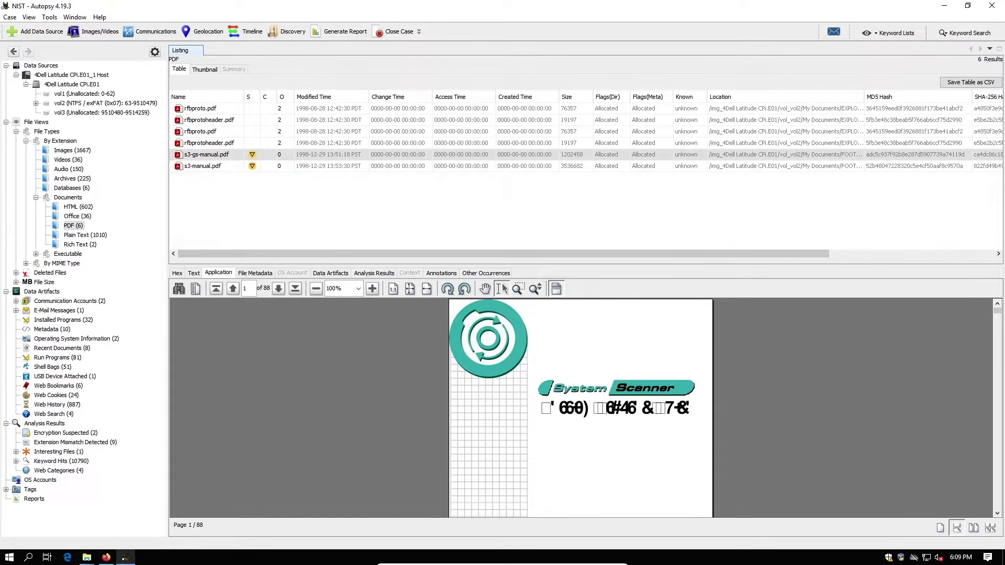
pyautogui.moveTo(998, 318); pyautogui.dragTo(1001, 378)
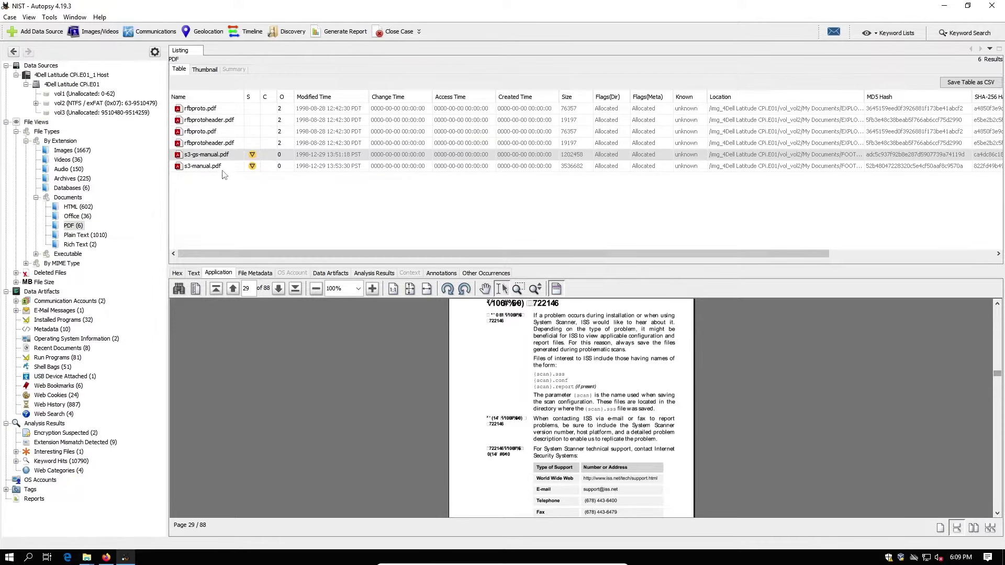
# Step: Look through the Plain Text documents for password and user lists and view the contents of users.txt and words.txt
pyautogui.click(88, 236)
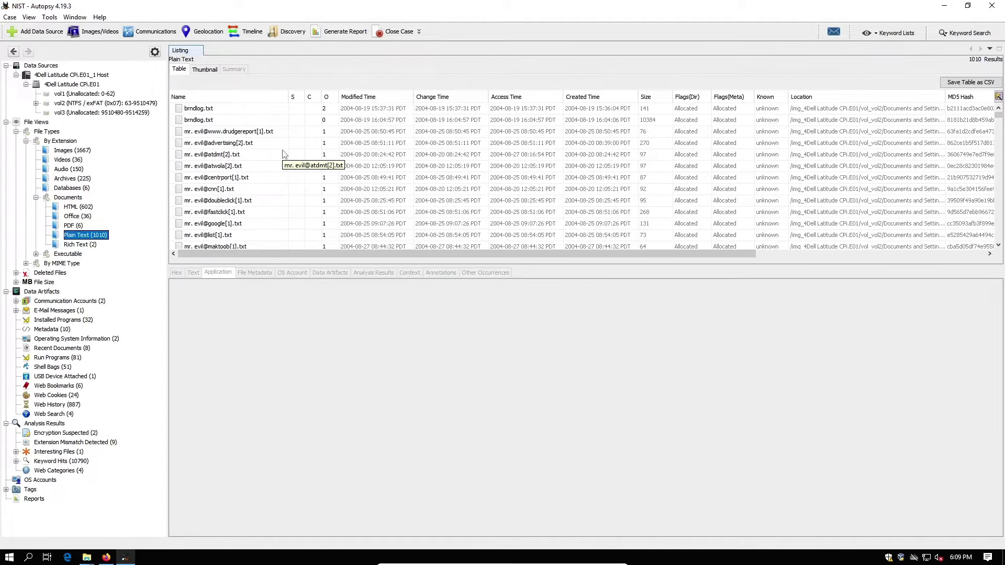
pyautogui.scroll(-3, 284, 153)
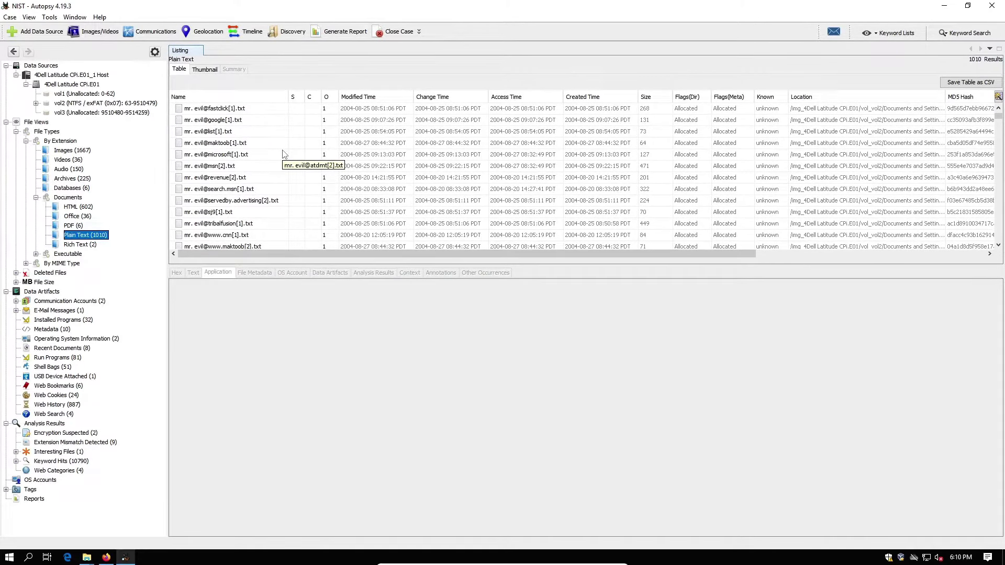
pyautogui.scroll(-3, 285, 153)
pyautogui.scroll(-6, 284, 153)
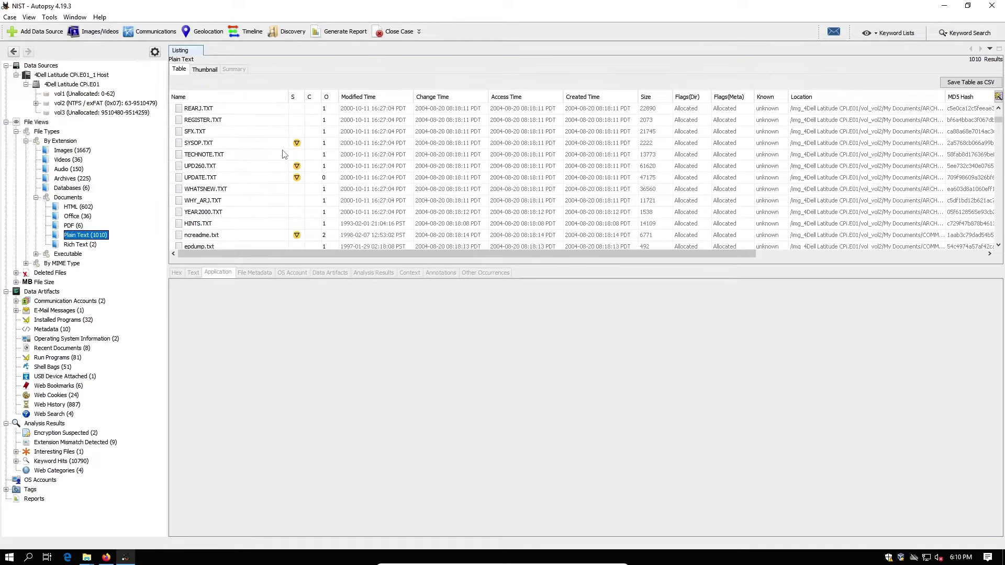
pyautogui.scroll(-6, 284, 153)
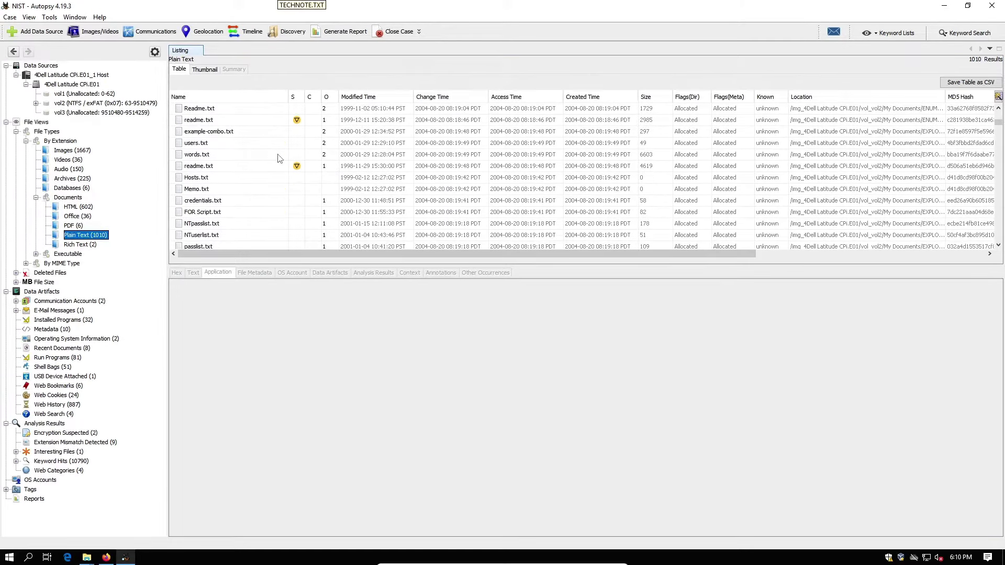
pyautogui.scroll(-3, 280, 158)
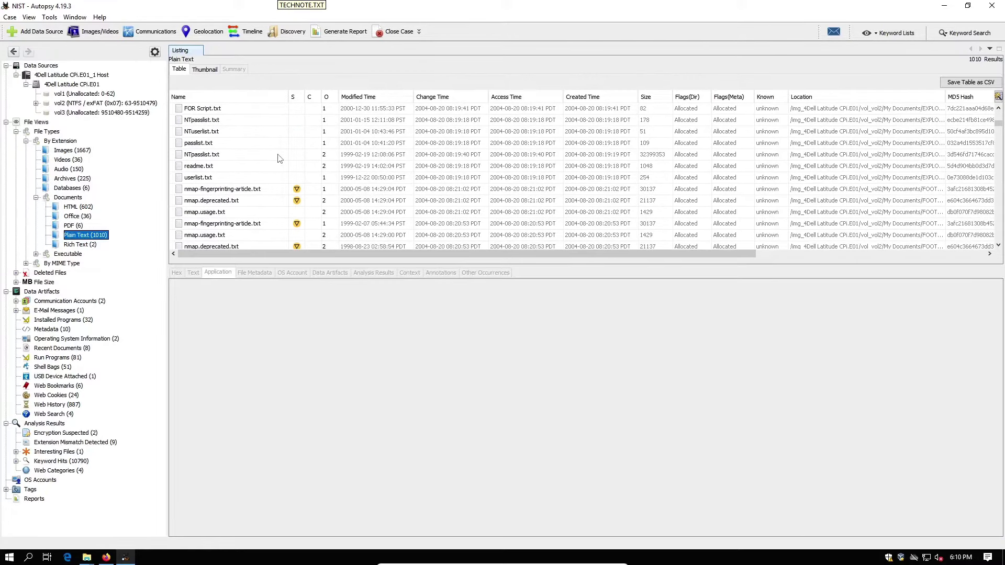
pyautogui.scroll(1, 235, 159)
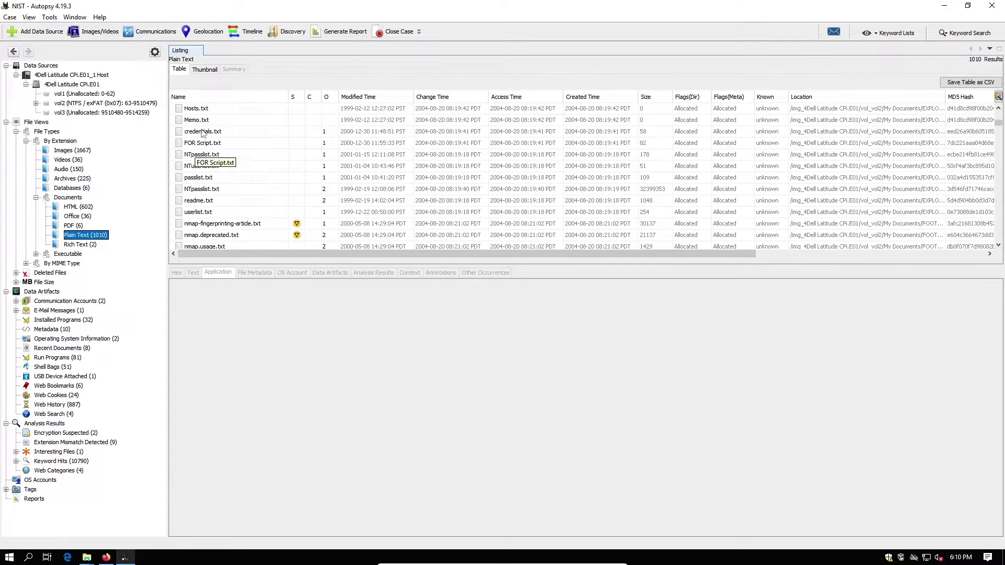
pyautogui.scroll(2, 225, 160)
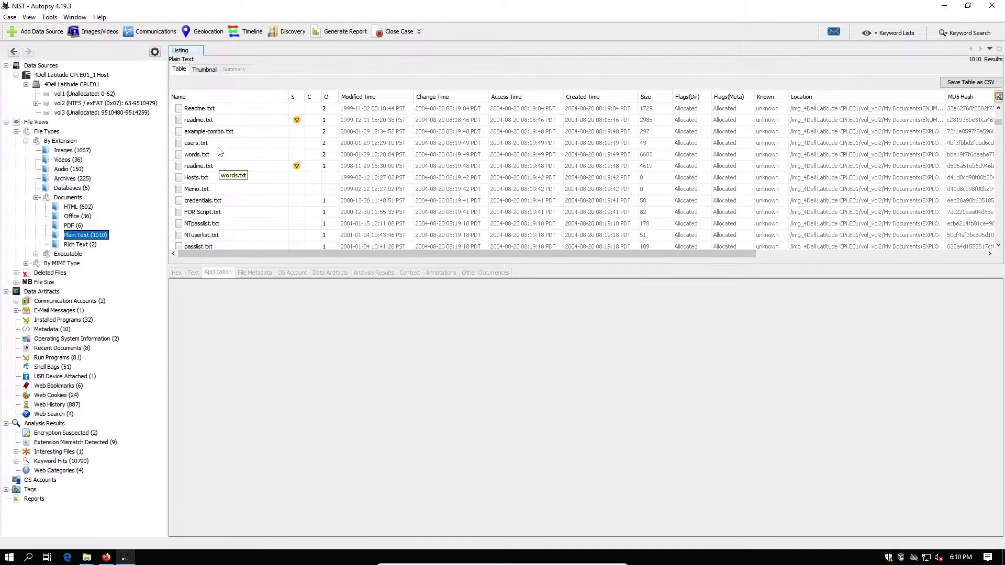
pyautogui.click(220, 146)
pyautogui.click(222, 154)
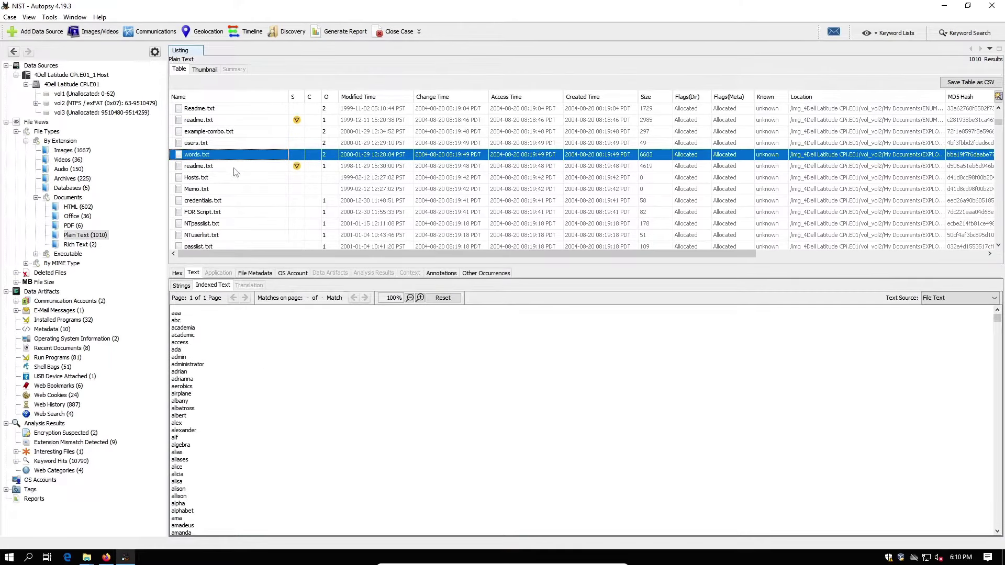
# Step: Return to the start of the Plain Text listing and check the drudgereport, advertising and atdmt cookie files
pyautogui.scroll(4, 236, 174)
pyautogui.scroll(5, 236, 172)
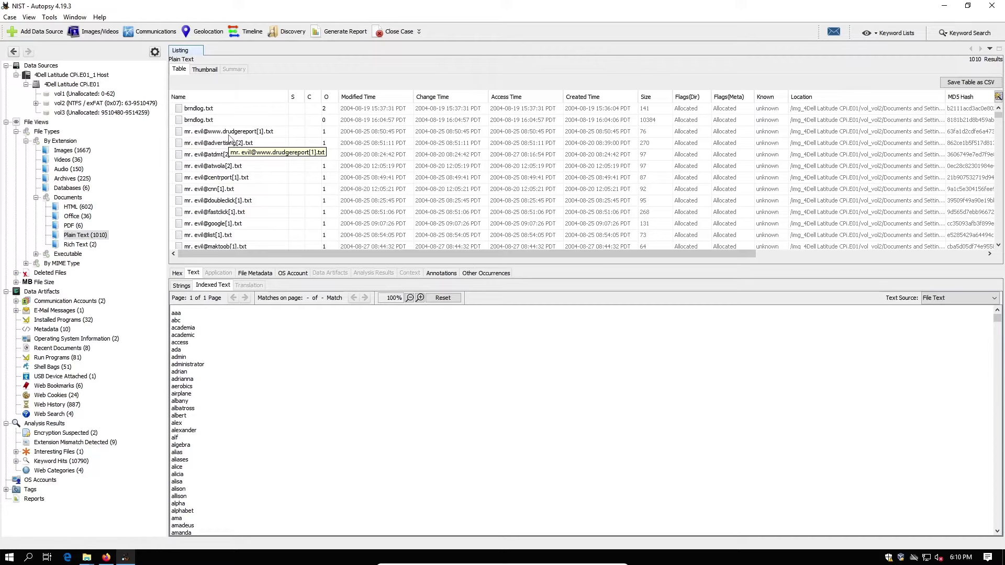
pyautogui.click(229, 135)
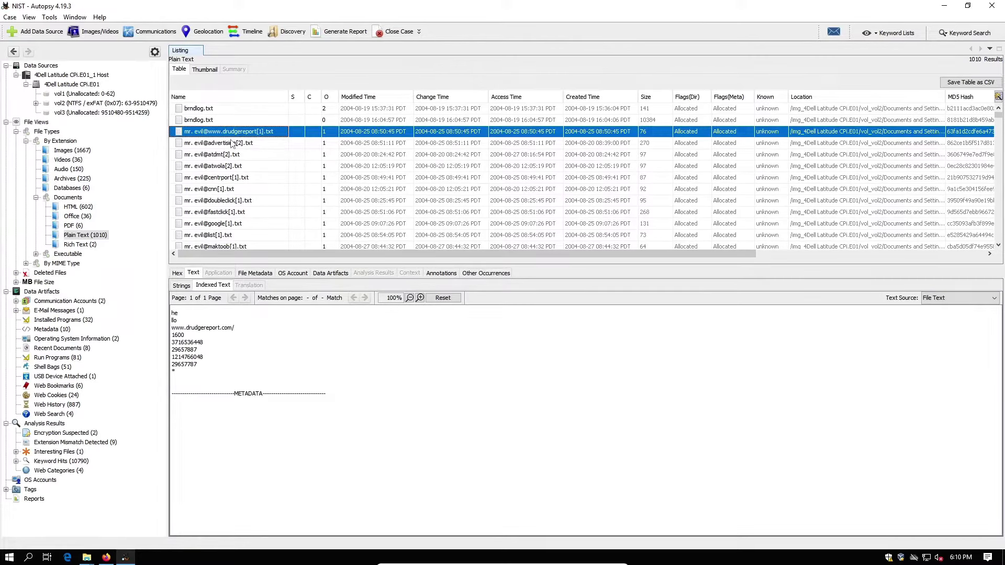
pyautogui.click(233, 145)
pyautogui.click(232, 153)
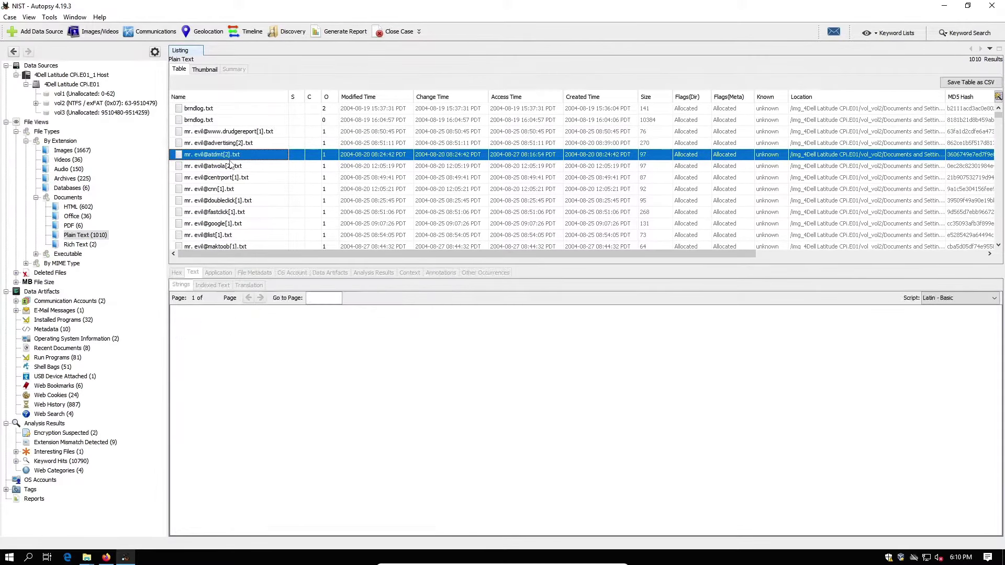
# Step: List the Rich Text documents and the .exe executables, sort the executables by score with flagged files first, and look through them
pyautogui.click(83, 245)
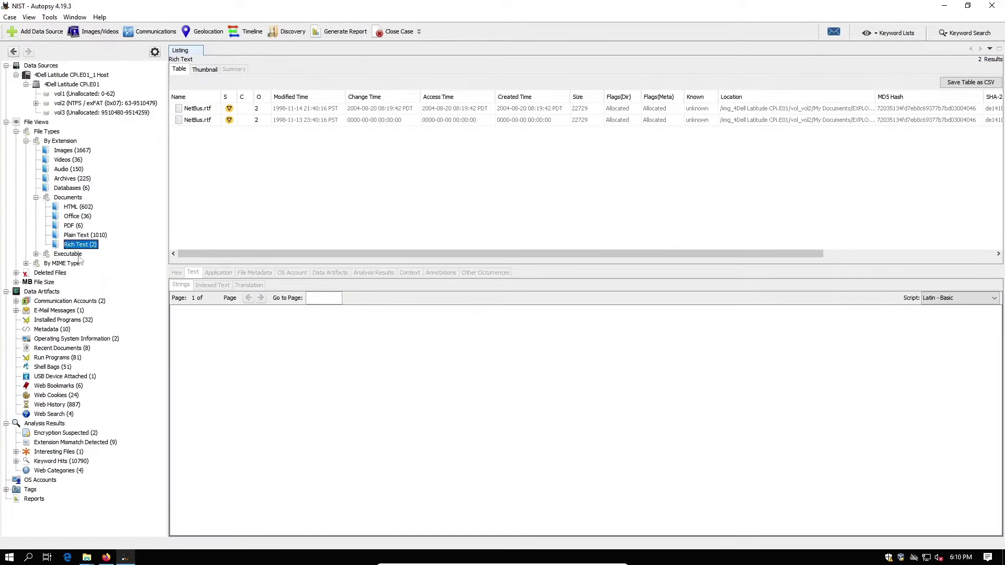
pyautogui.click(37, 255)
pyautogui.click(69, 264)
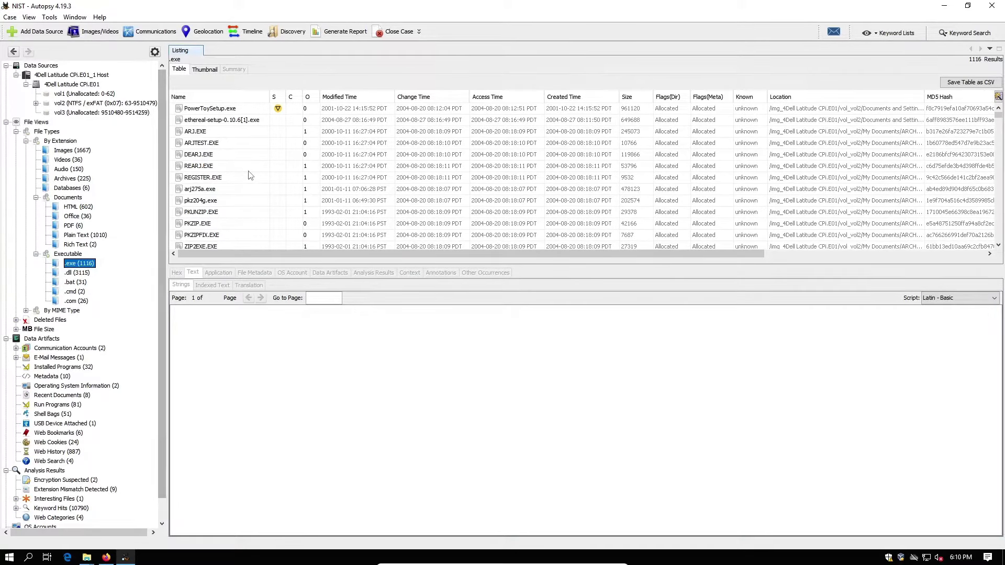
pyautogui.click(277, 97)
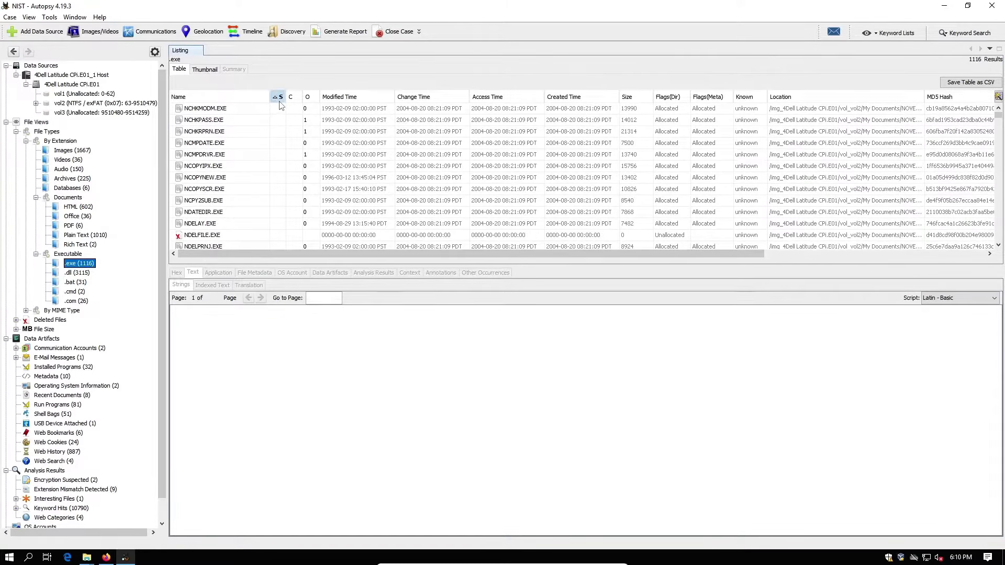
pyautogui.click(279, 97)
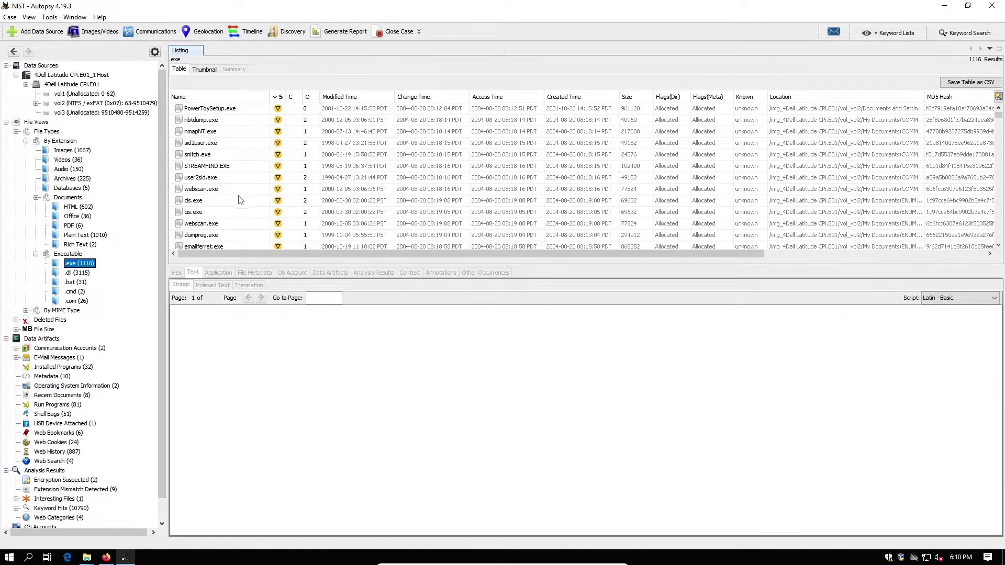
pyautogui.scroll(-3, 239, 200)
pyautogui.scroll(-6, 240, 199)
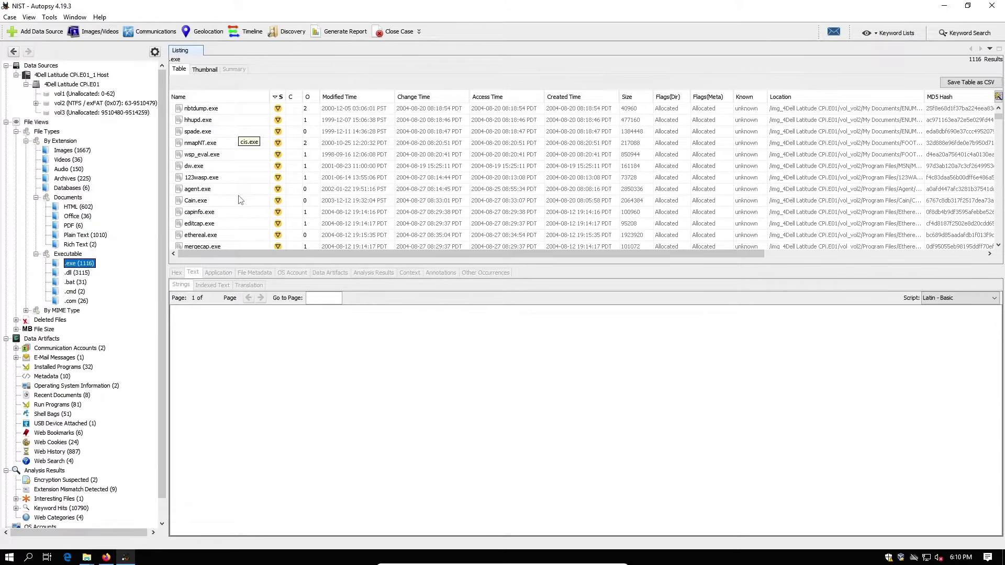
pyautogui.scroll(-4, 239, 200)
# Step: Look through the .dll, .bat and .com executable listings, sorting the .bat files by score in descending order
pyautogui.click(77, 273)
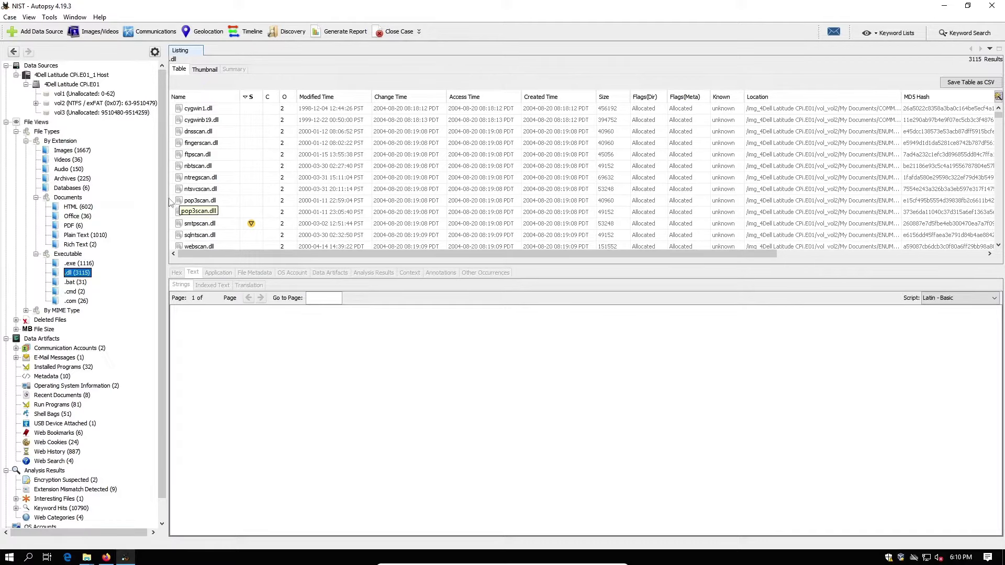
pyautogui.click(79, 286)
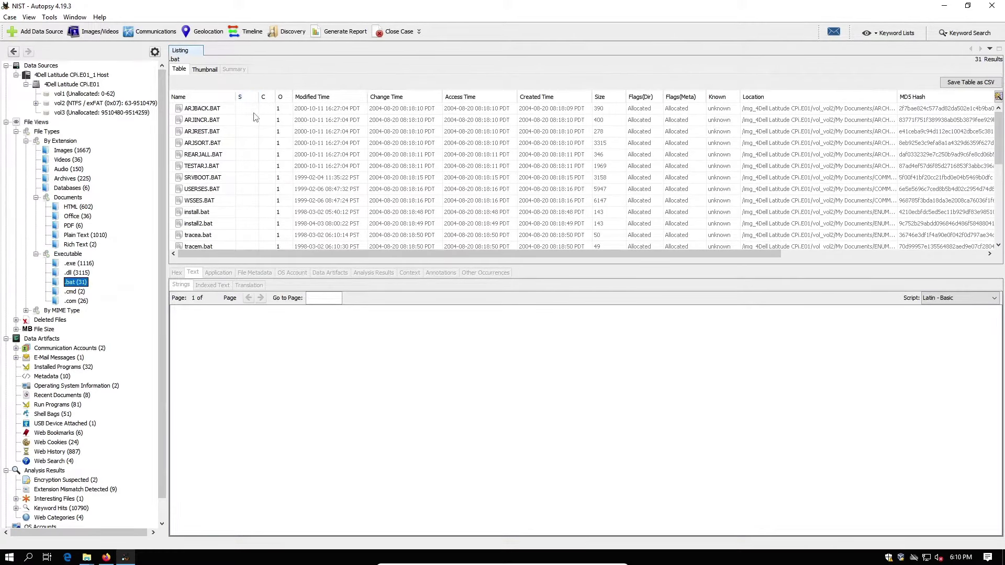
pyautogui.click(246, 98)
pyautogui.click(246, 98)
pyautogui.scroll(-6, 239, 150)
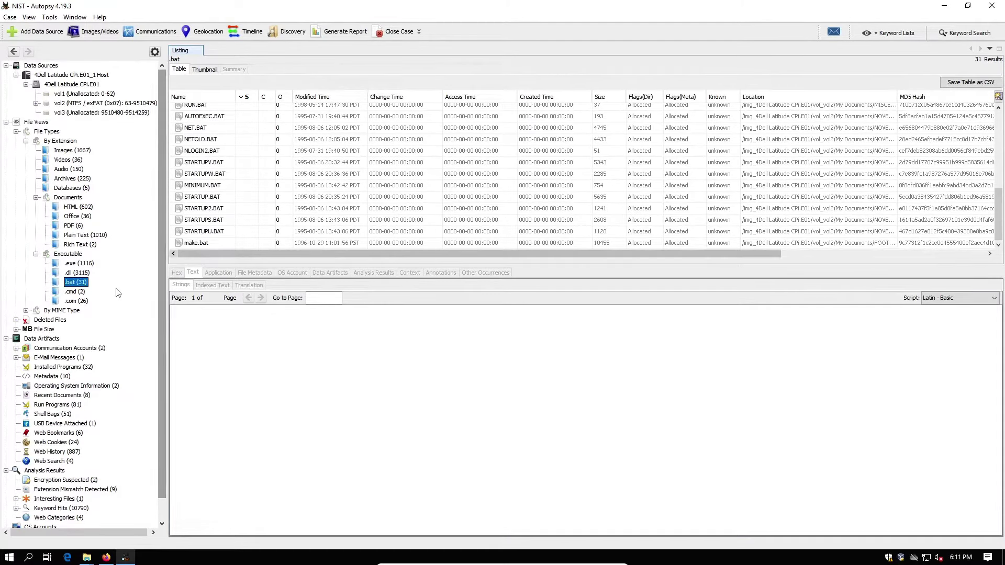
pyautogui.click(80, 301)
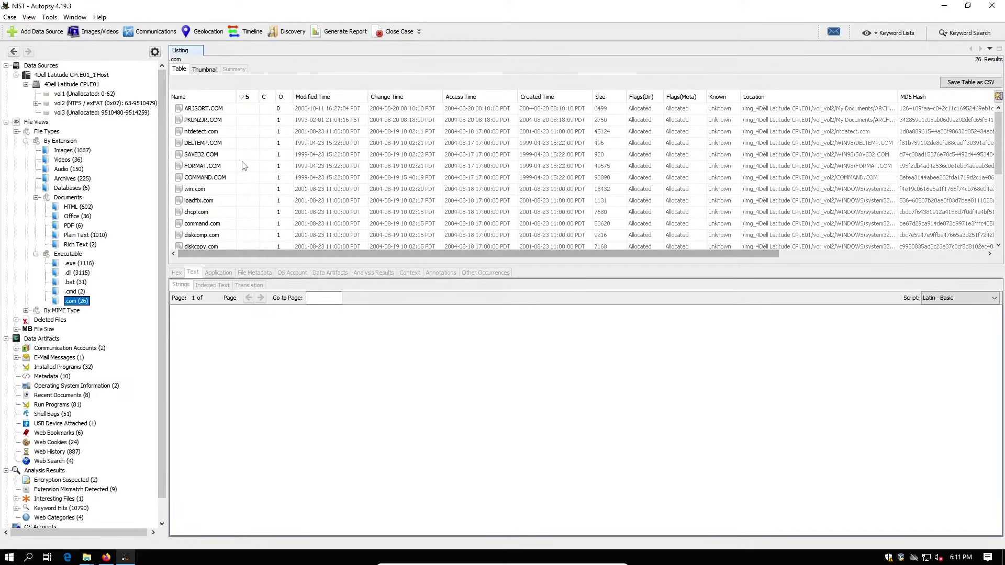
pyautogui.scroll(-5, 242, 166)
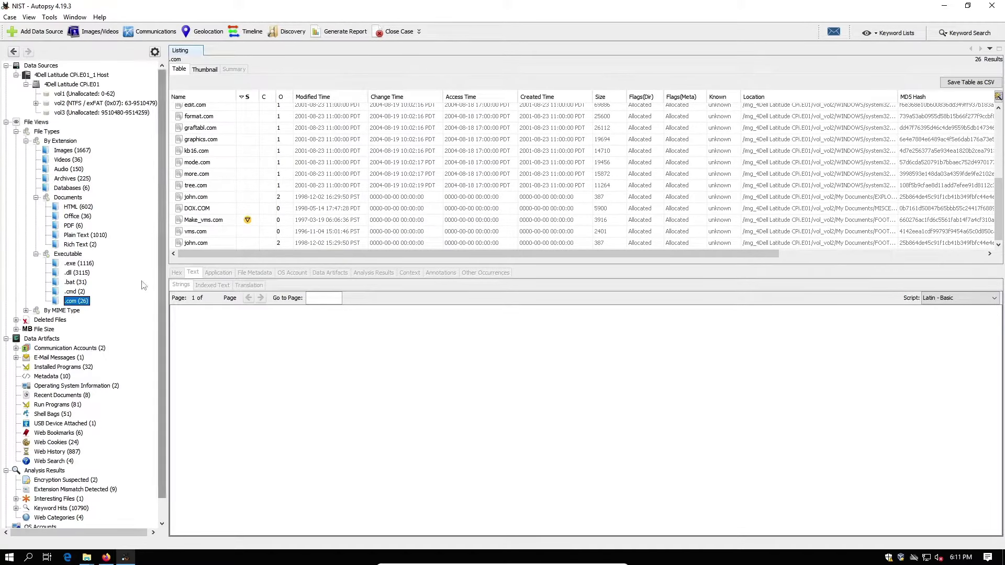
# Step: Expand the By MIME Type view and show the subtypes of its message category
pyautogui.click(25, 311)
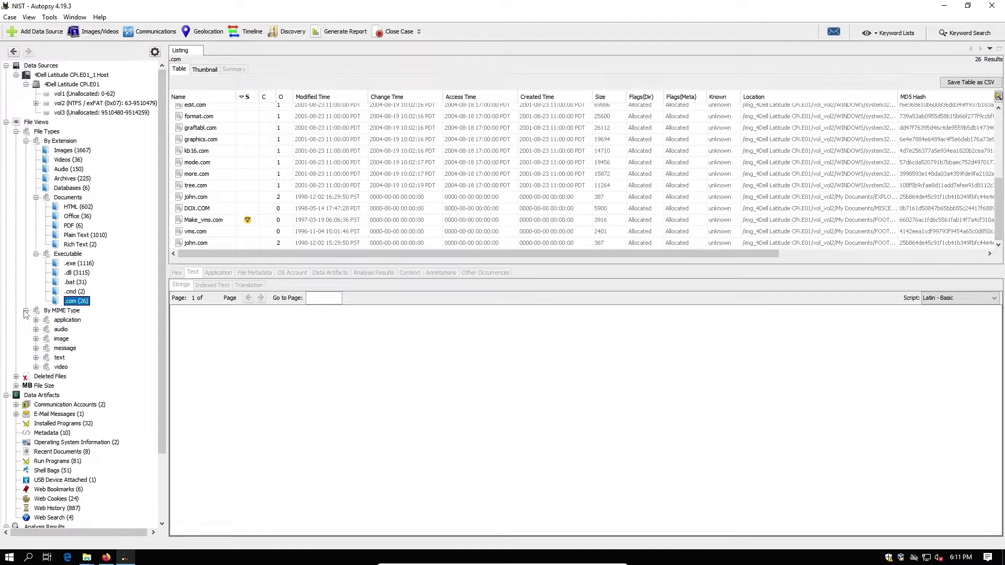
pyautogui.click(59, 349)
pyautogui.click(37, 348)
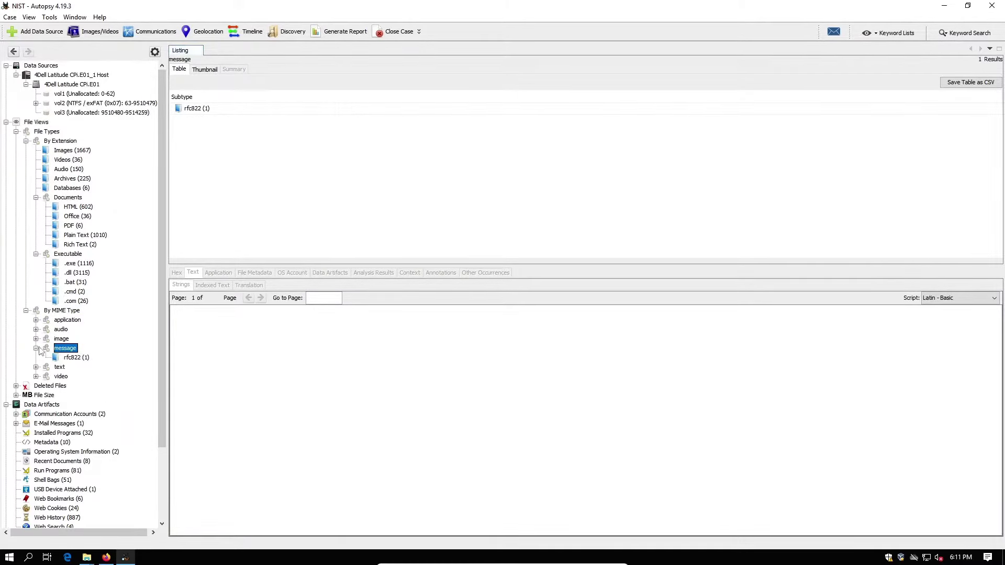
# Step: List the rfc822 files of the message MIME type and read the indexed text of the e-mail file
pyautogui.click(63, 358)
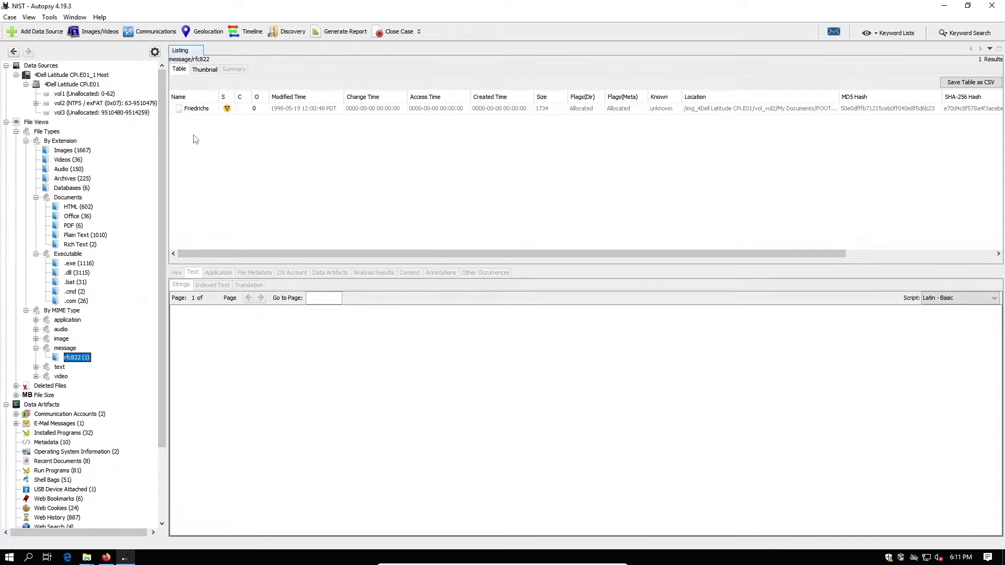
pyautogui.click(203, 110)
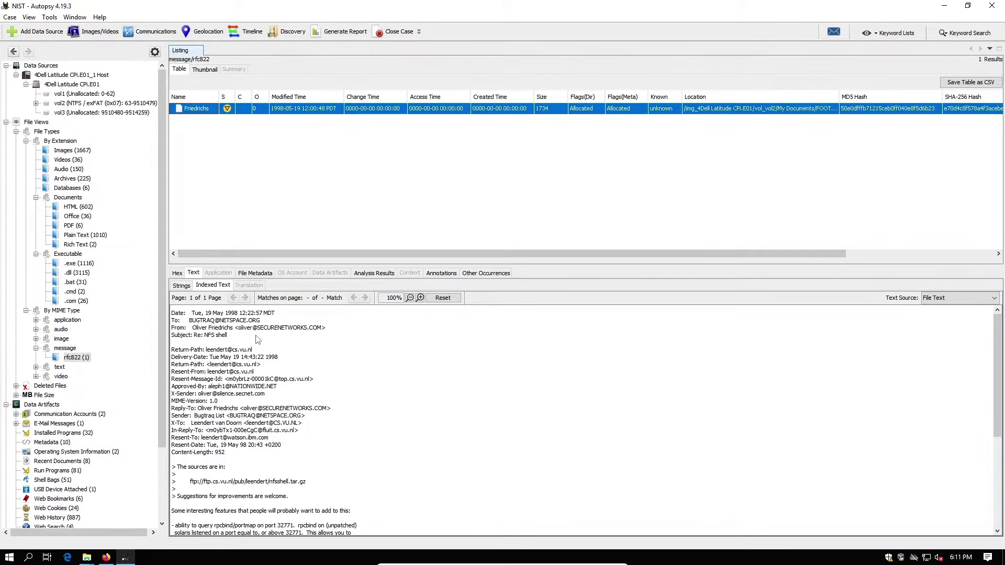
pyautogui.scroll(-7, 263, 347)
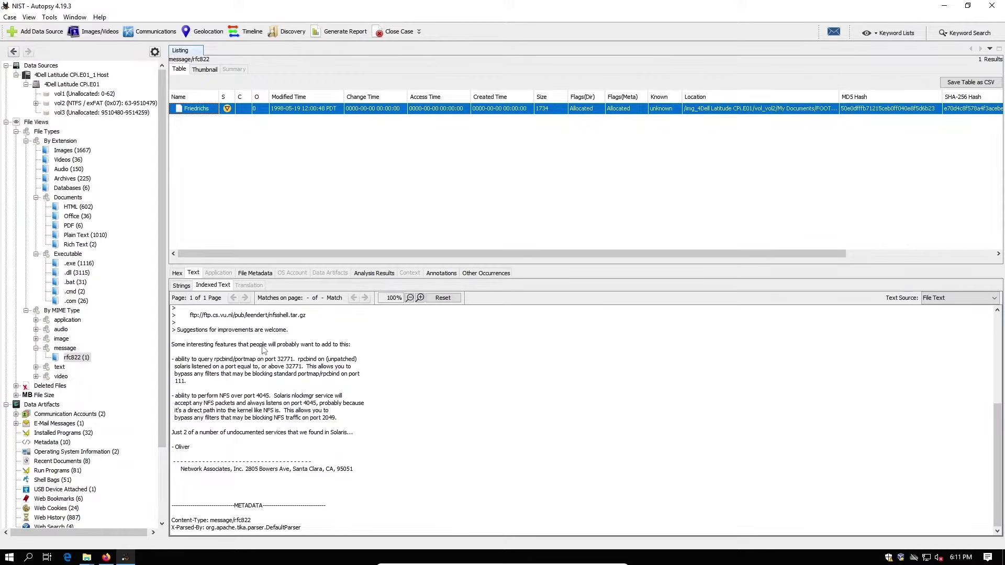
pyautogui.scroll(8, 263, 349)
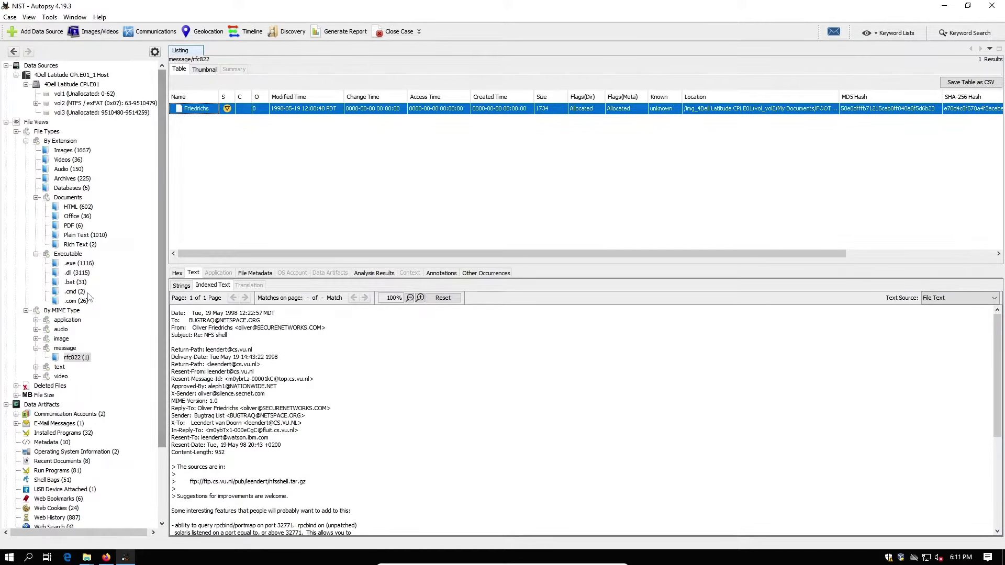
# Step: Collapse the message category, the By MIME Type view and the By Extension view
pyautogui.click(36, 349)
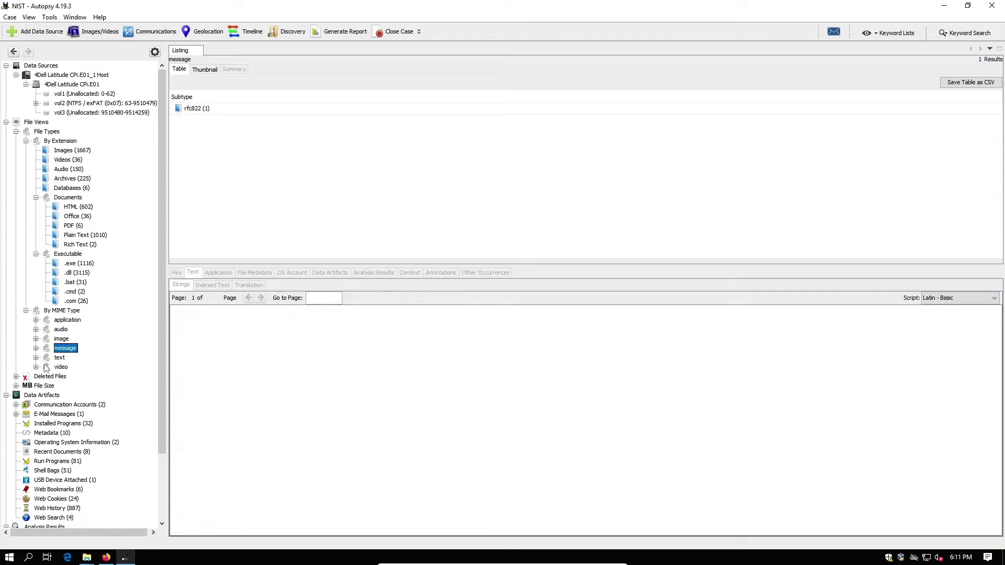
pyautogui.click(26, 310)
pyautogui.click(27, 140)
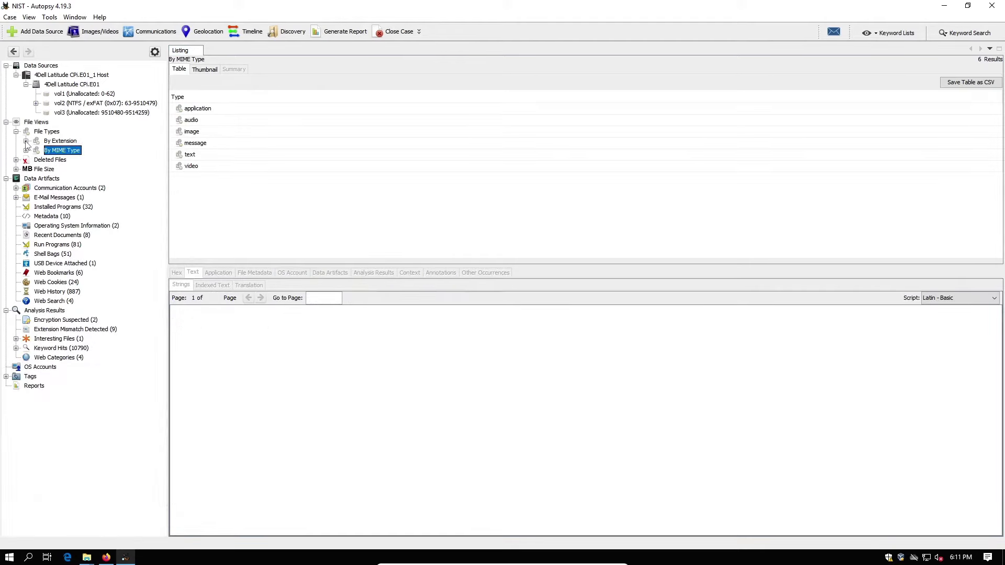
# Step: List the file system's deleted files, sort them by score and look through the temporary, image and program entries
pyautogui.click(46, 160)
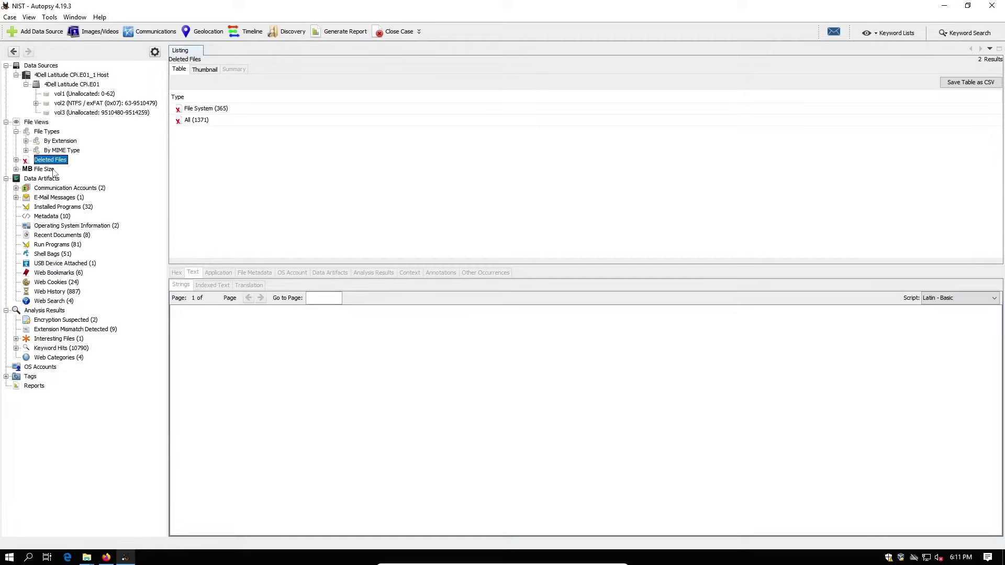
pyautogui.click(16, 159)
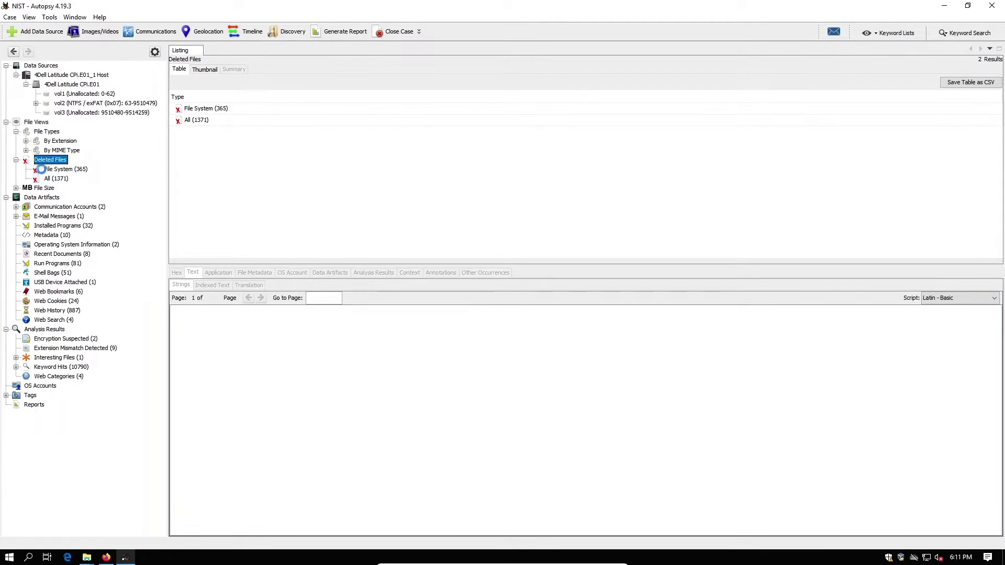
pyautogui.click(42, 169)
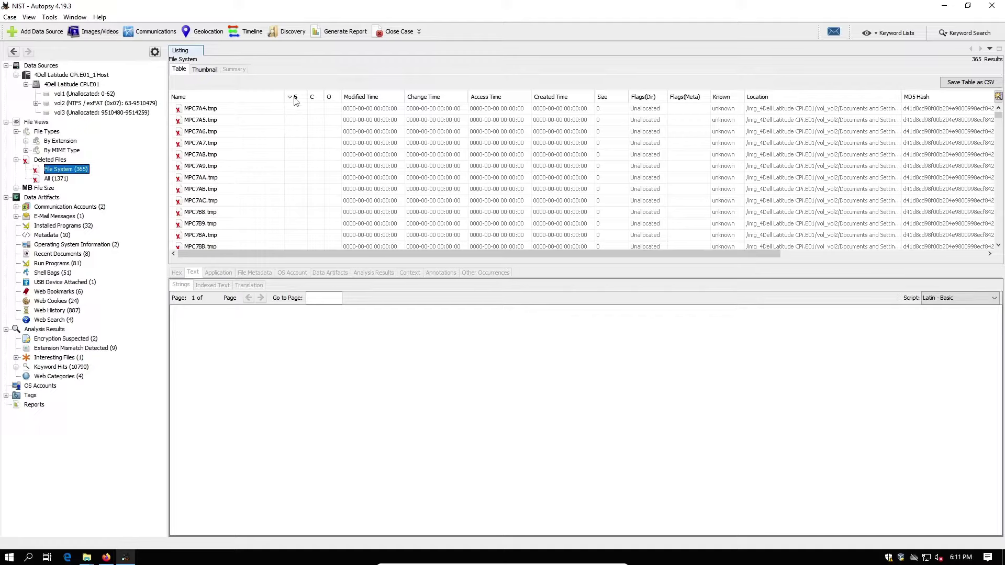
pyautogui.click(296, 98)
pyautogui.scroll(-20, 282, 162)
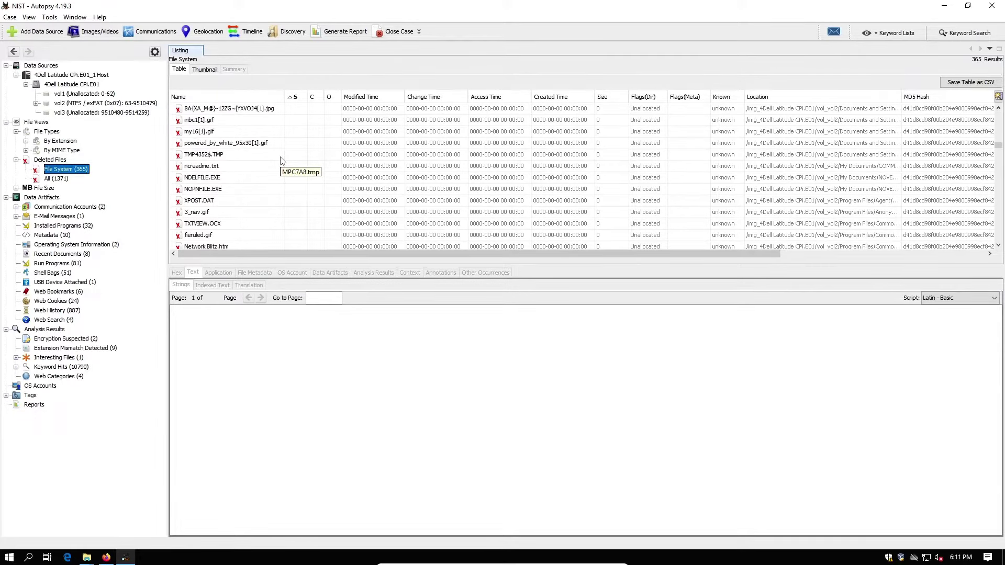
pyautogui.scroll(5, 280, 158)
pyautogui.scroll(-4, 281, 157)
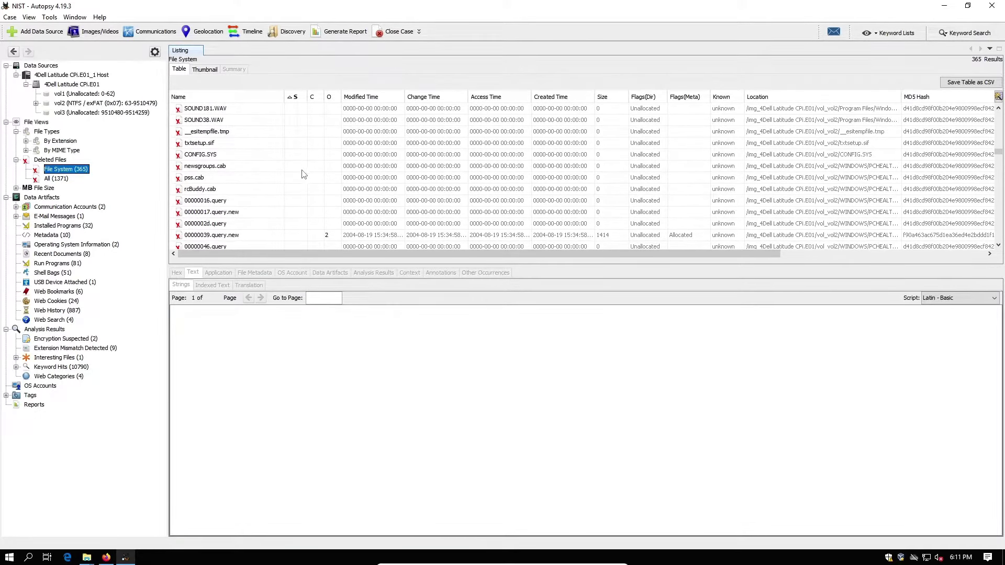
# Step: Check the text of the deleted file 00000039.query.new and look through the remaining deleted files to the first flagged one
pyautogui.click(257, 236)
pyautogui.scroll(-5, 365, 204)
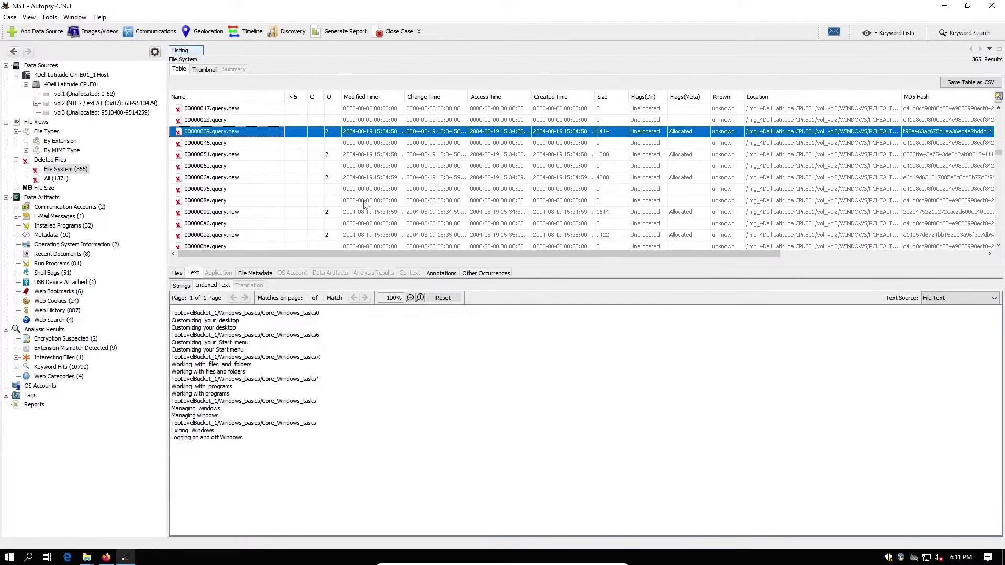
pyautogui.scroll(-10, 365, 204)
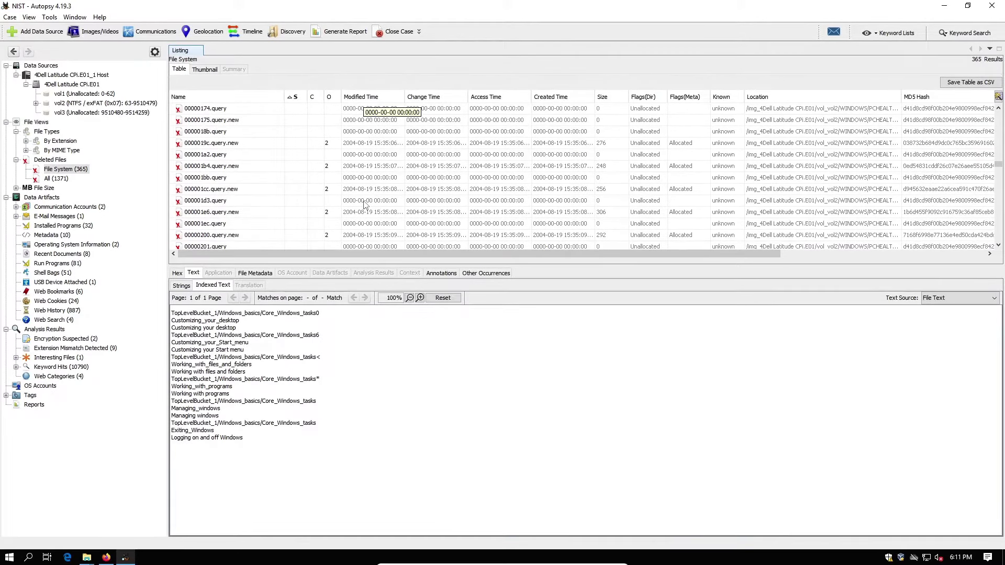
pyautogui.scroll(-10, 365, 204)
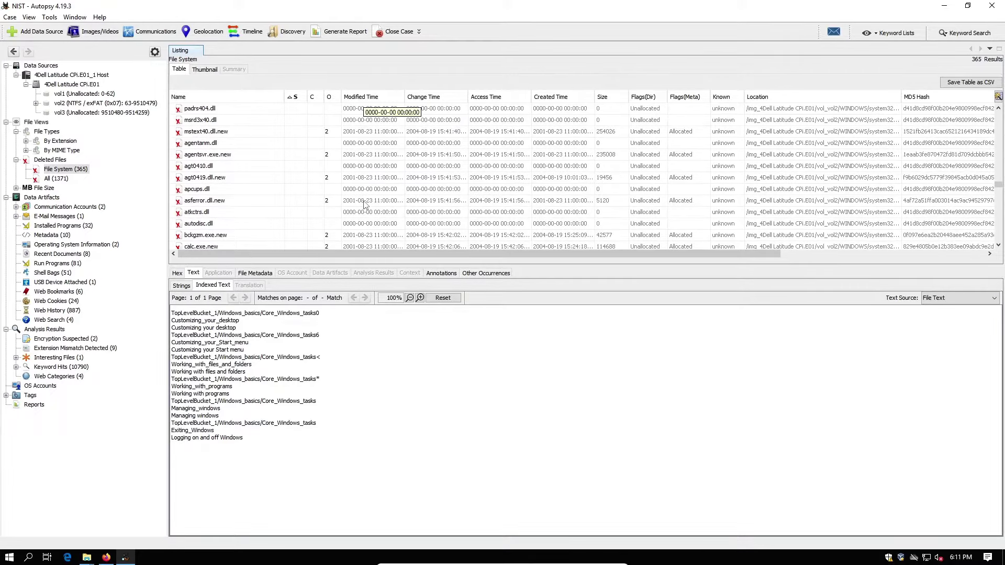
pyautogui.scroll(-15, 365, 204)
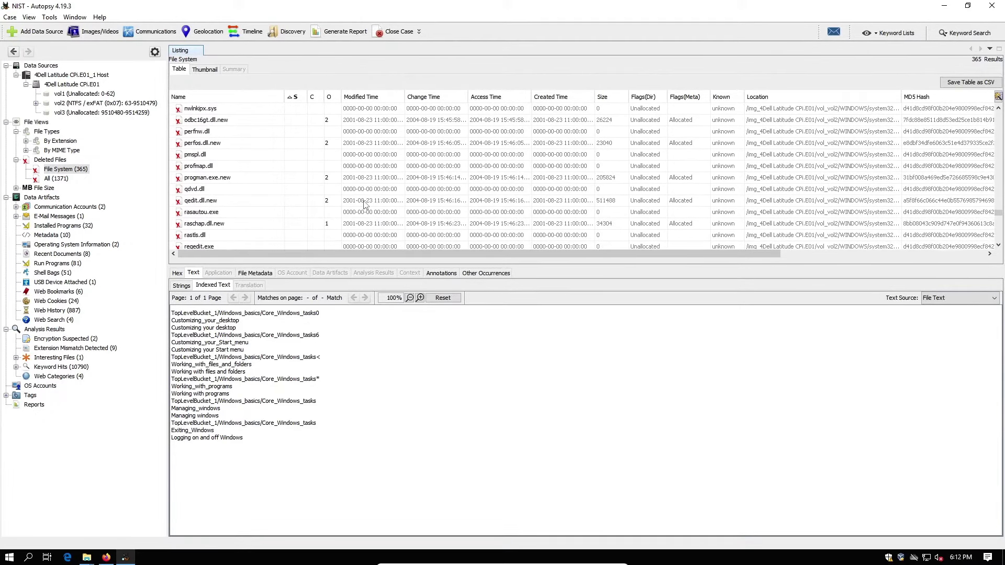
pyautogui.scroll(-5, 365, 204)
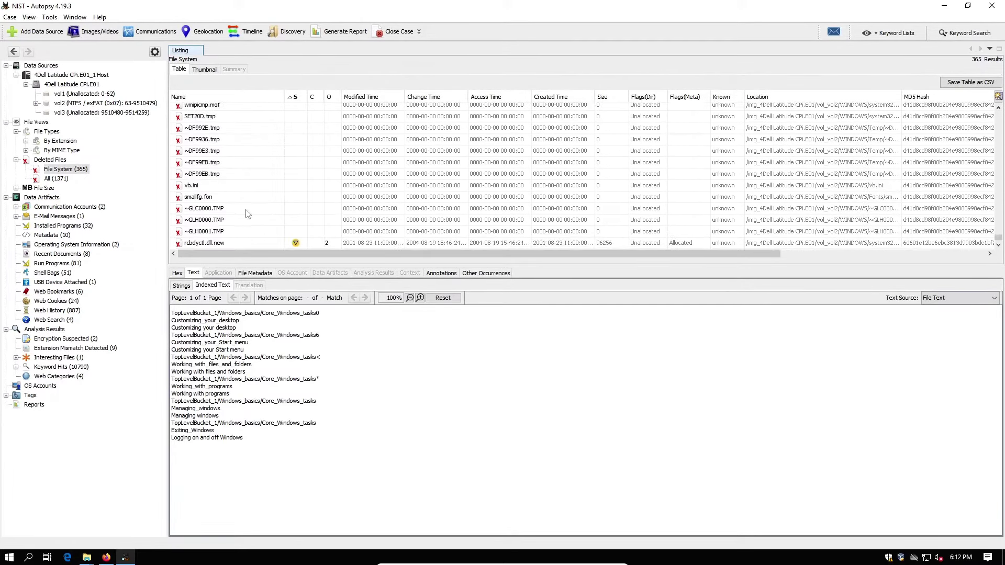
# Step: Check the size ranges under File Size and collapse the whole File Views section
pyautogui.click(16, 188)
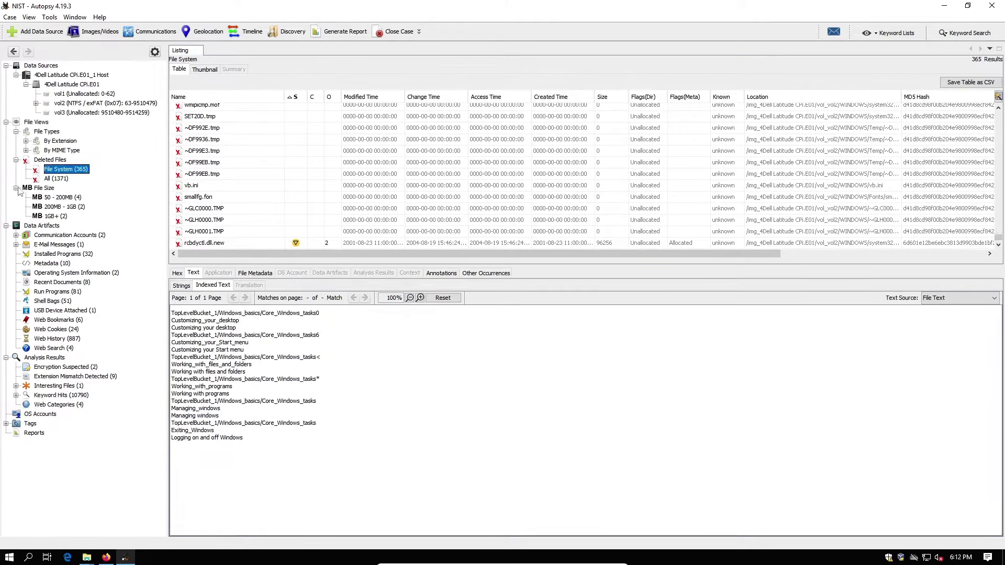
pyautogui.click(16, 188)
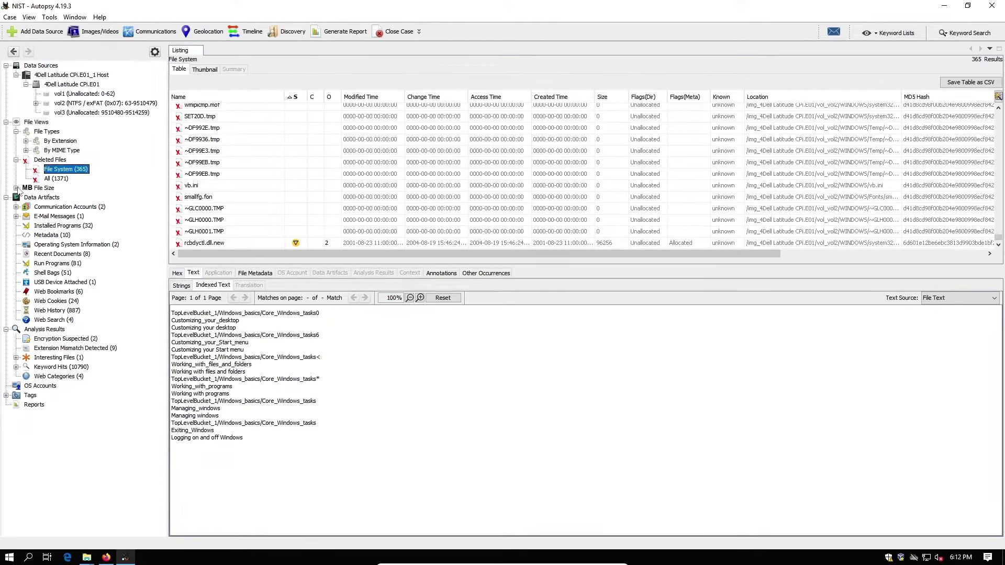
pyautogui.click(6, 122)
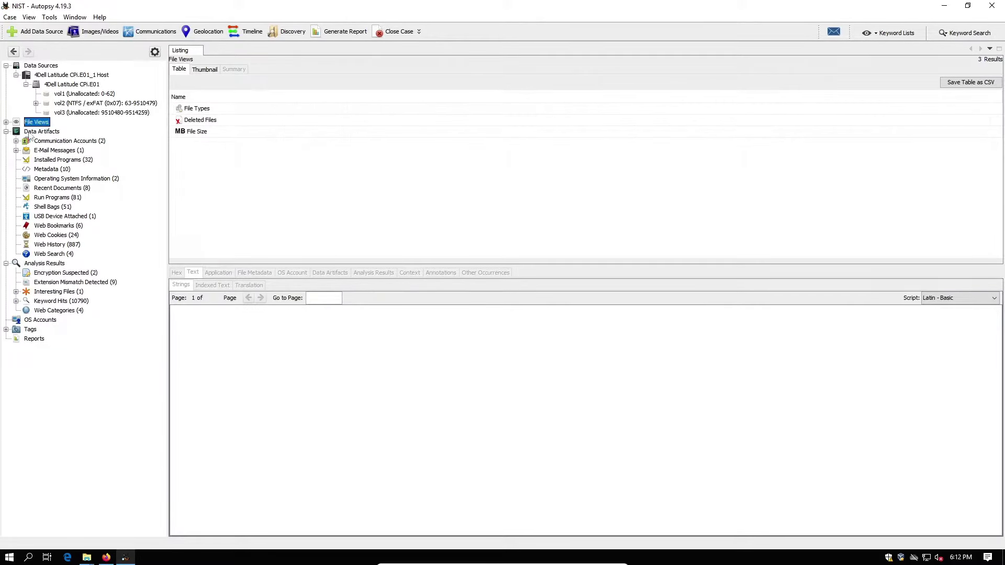
# Step: Show the Data Artifacts overview and list the Email accounts under Communication Accounts
pyautogui.click(40, 132)
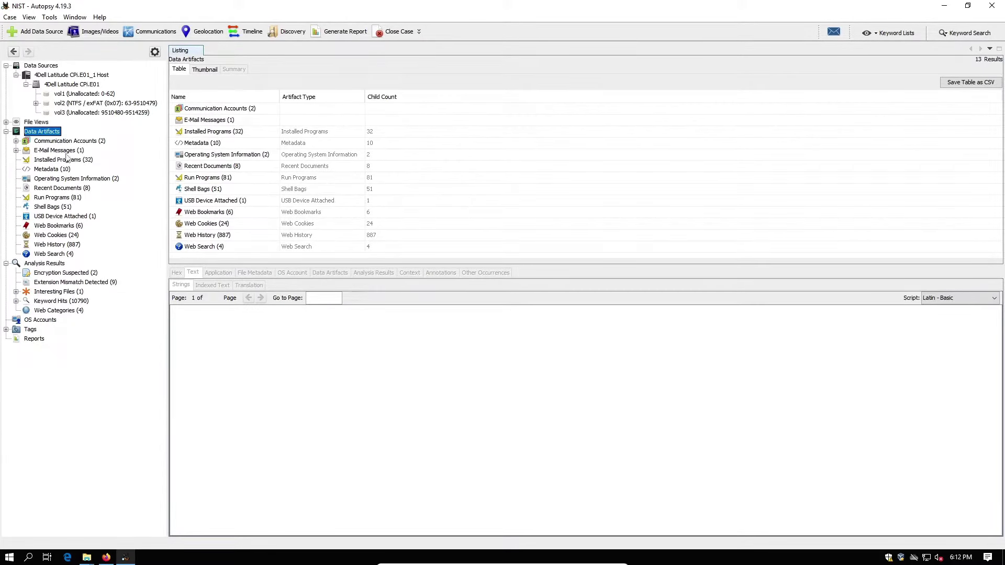
pyautogui.click(75, 142)
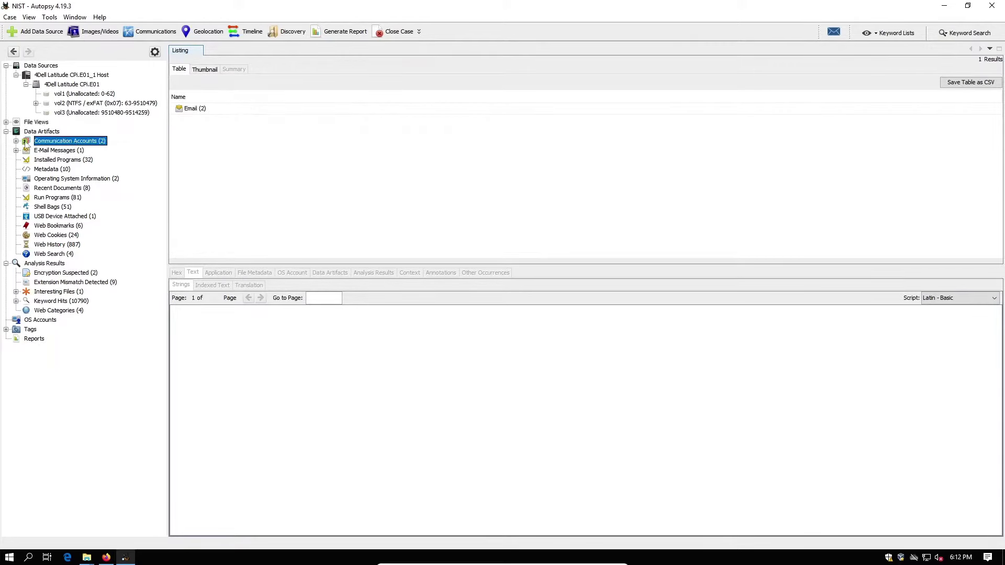
pyautogui.click(16, 140)
pyautogui.click(56, 150)
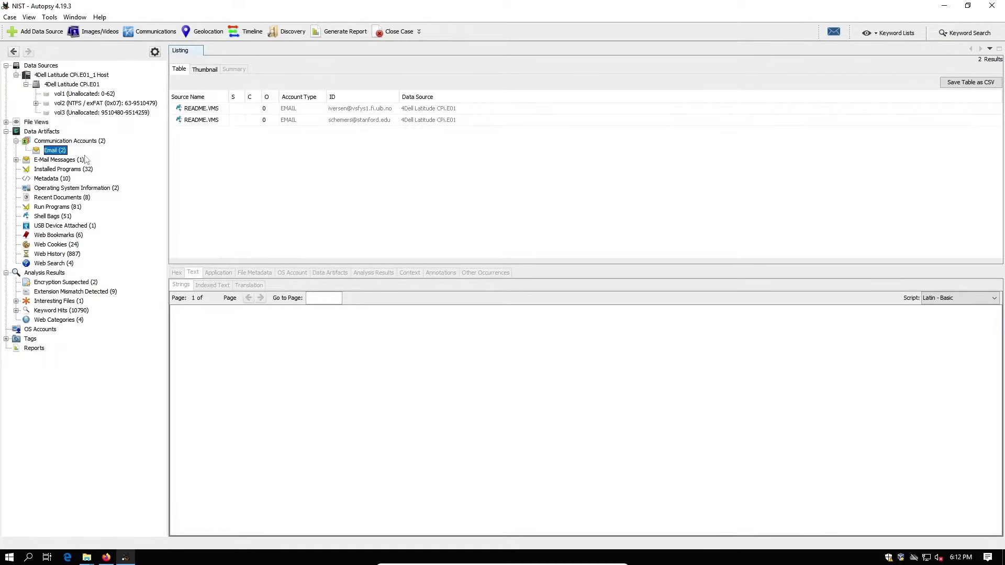
# Step: Examine the first README.VMS e-mail account's artifact details, source file metadata and indexed text
pyautogui.click(216, 110)
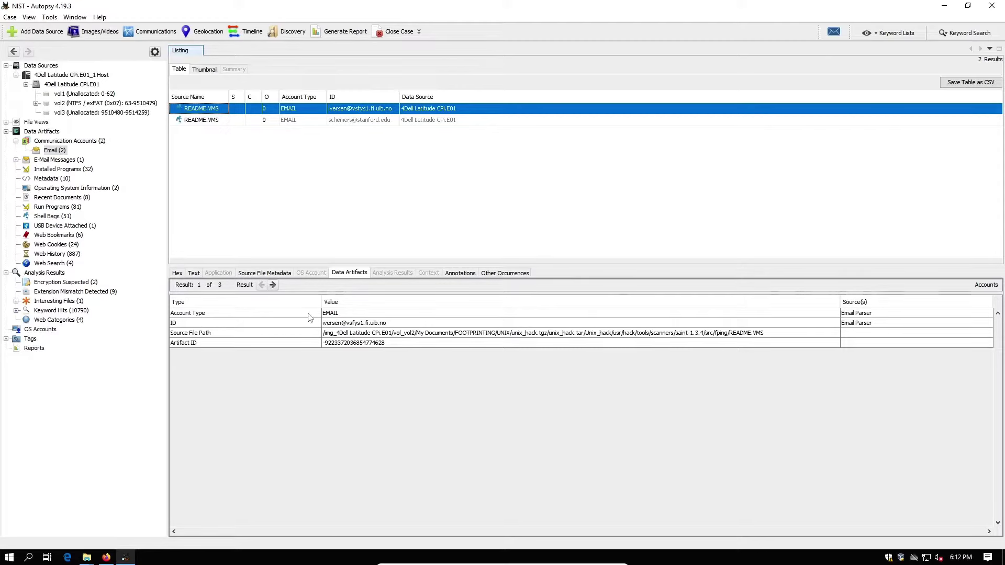
pyautogui.click(283, 278)
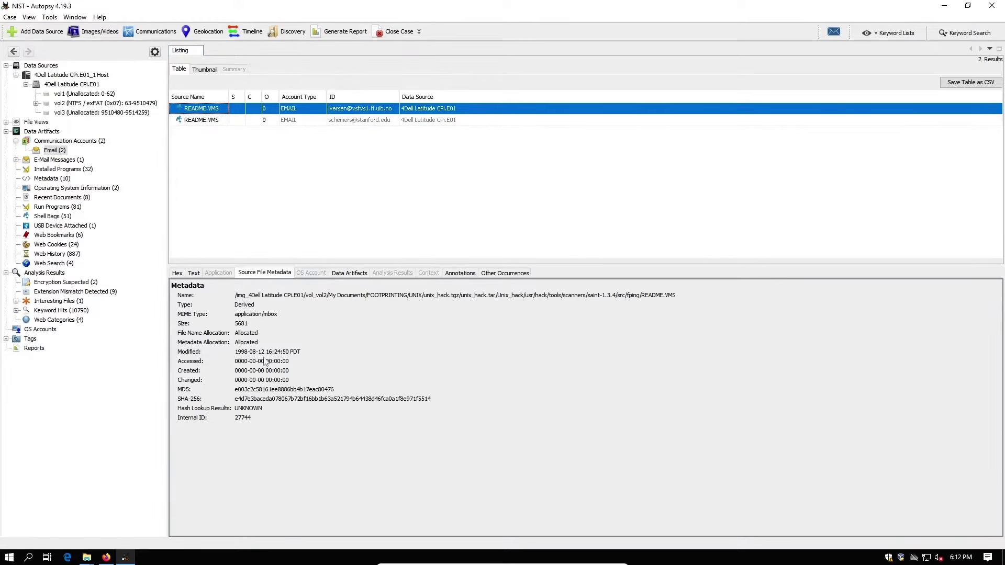
pyautogui.click(195, 274)
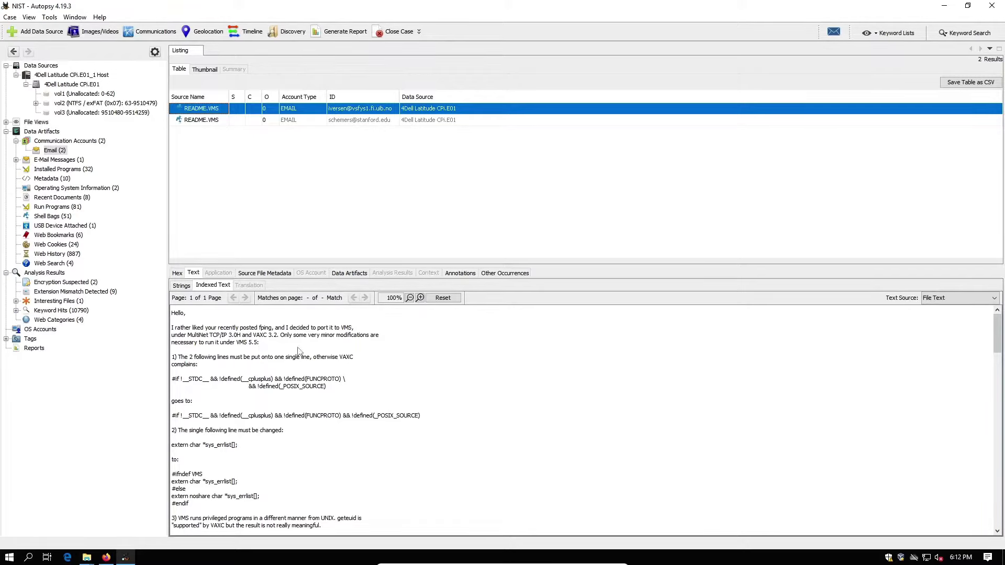
pyautogui.scroll(-15, 284, 378)
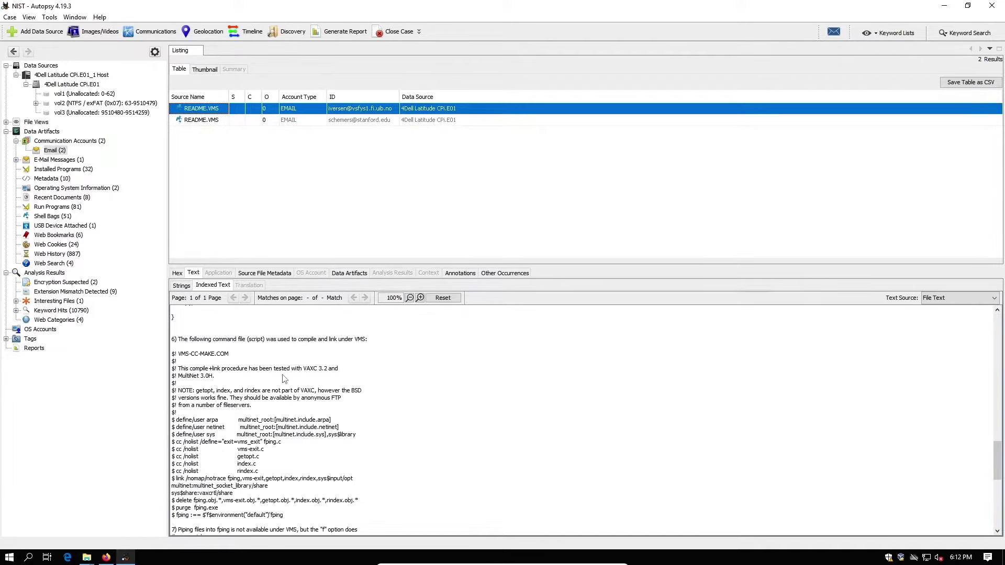
pyautogui.scroll(-10, 283, 378)
pyautogui.scroll(20, 283, 379)
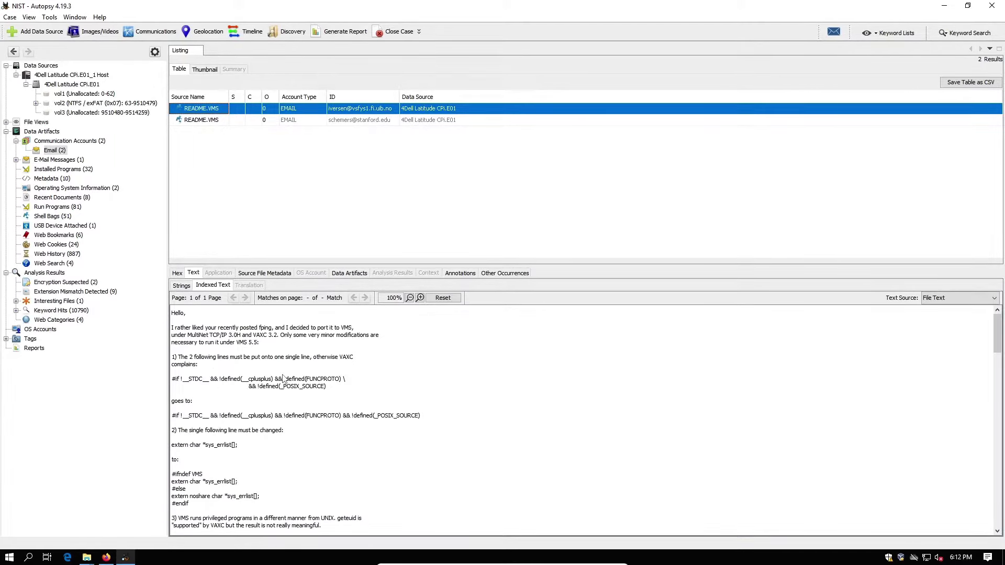
# Step: Examine the second README.VMS e-mail account's artifact details and read its indexed text through to the metadata section
pyautogui.click(206, 120)
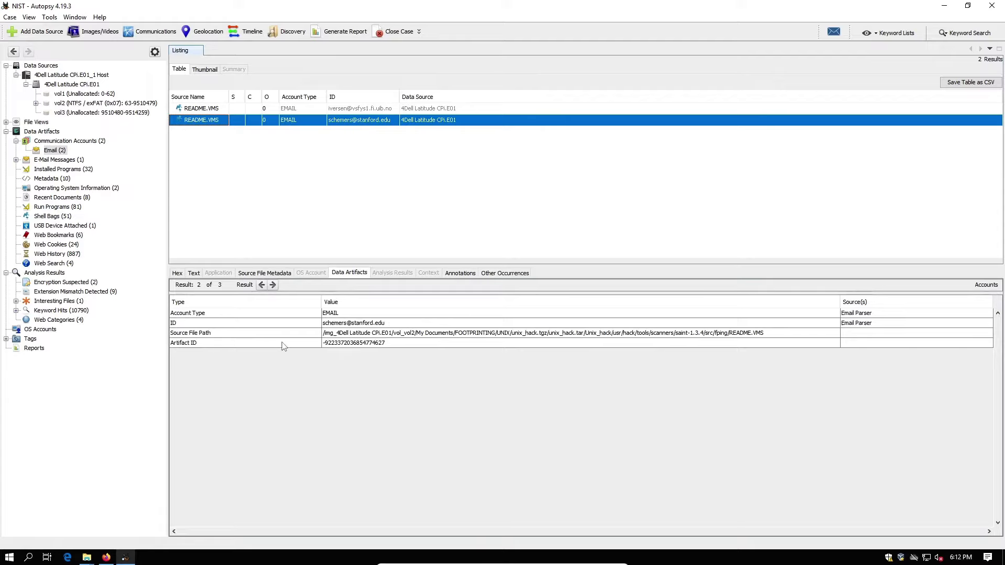
pyautogui.click(193, 273)
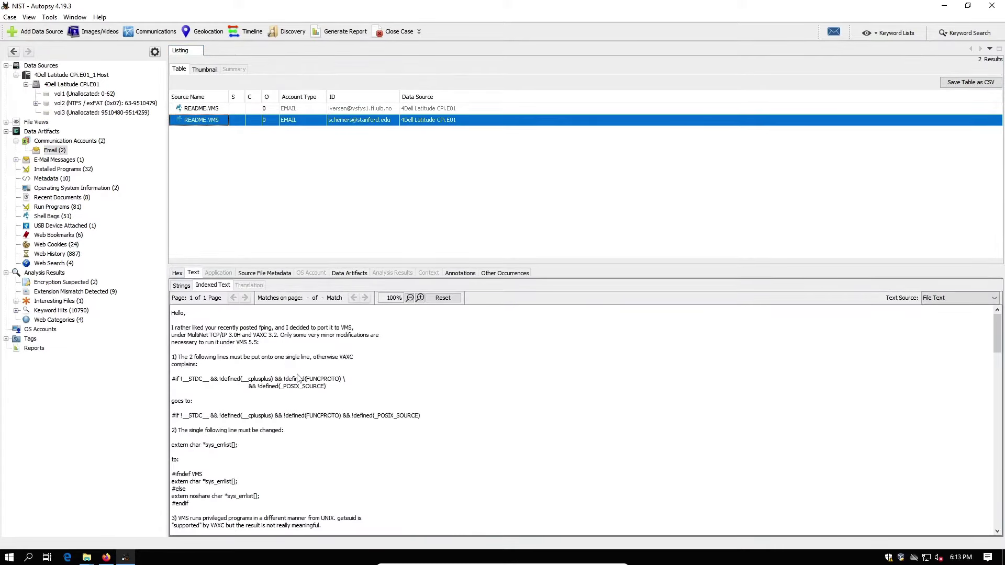
pyautogui.scroll(-18, 297, 379)
pyautogui.scroll(18, 297, 378)
pyautogui.scroll(-18, 298, 379)
pyautogui.scroll(15, 299, 379)
pyautogui.scroll(-15, 279, 360)
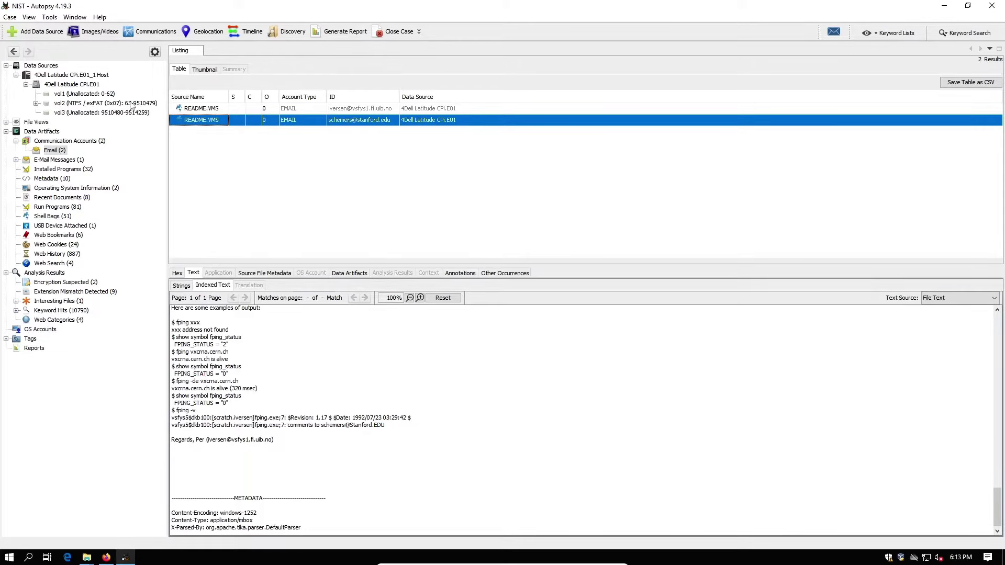
# Step: List the messages in the Default folder of the default E-Mail Messages account, and collapse that category
pyautogui.click(57, 160)
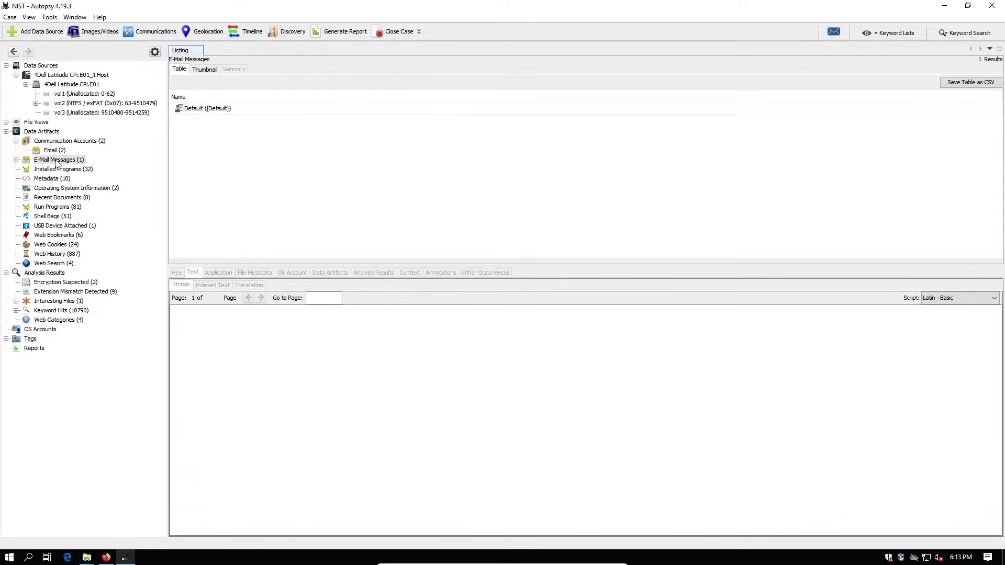
pyautogui.click(196, 110)
pyautogui.click(16, 160)
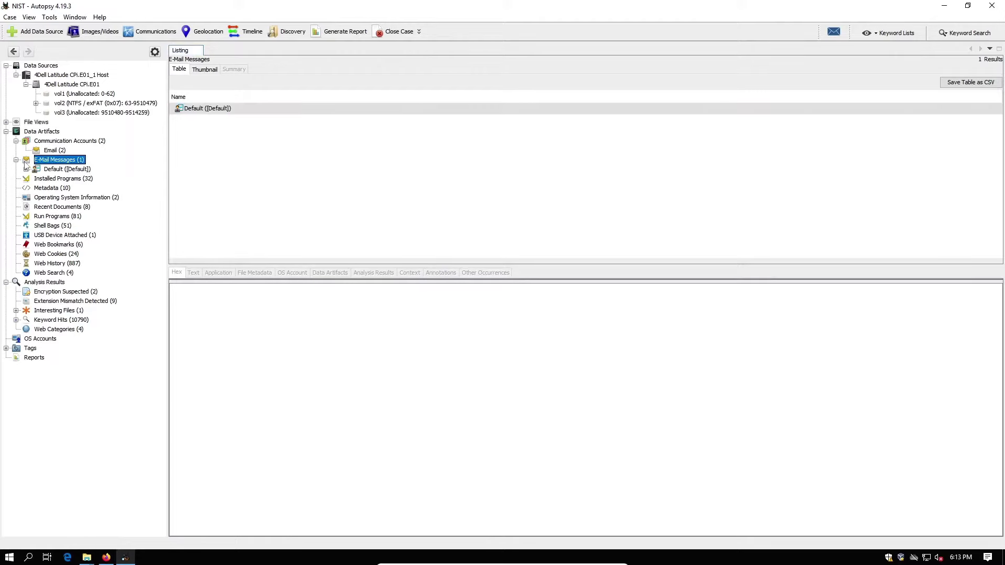
pyautogui.click(58, 169)
pyautogui.click(26, 169)
pyautogui.click(49, 180)
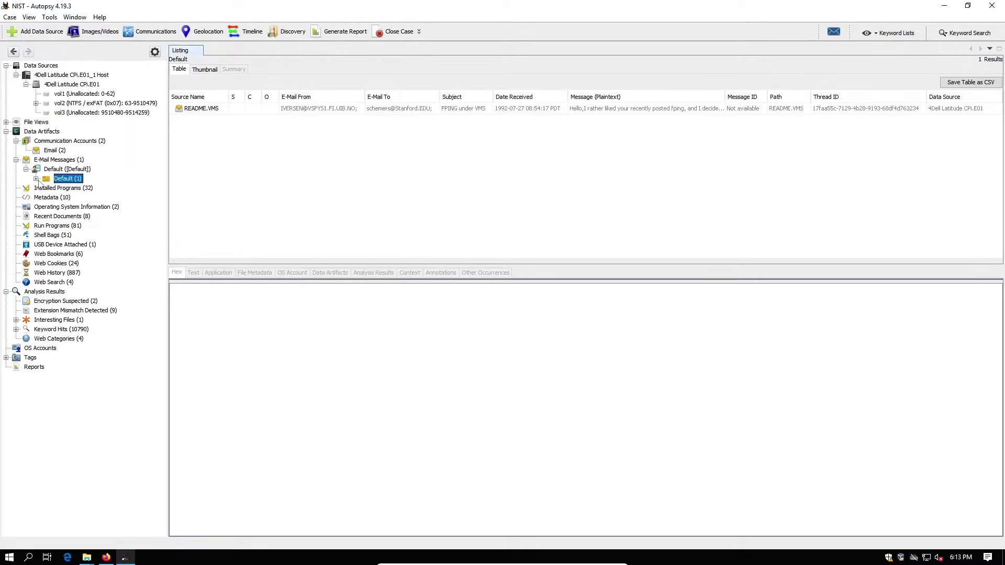
pyautogui.click(16, 160)
# Step: List the installed programs sorted by Program Name, with the Source Name and Program Name columns widened
pyautogui.click(53, 169)
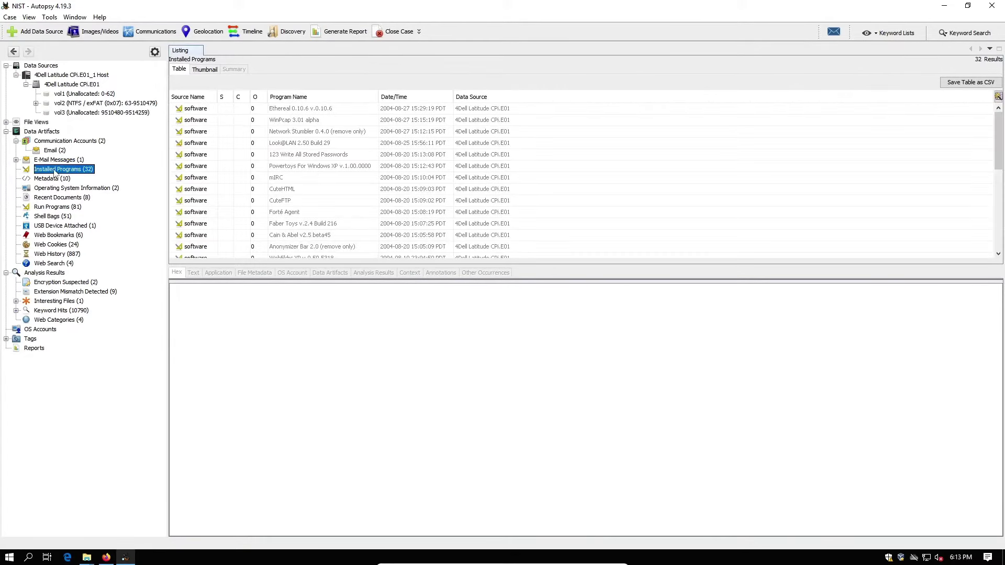
pyautogui.moveTo(218, 97); pyautogui.dragTo(301, 97)
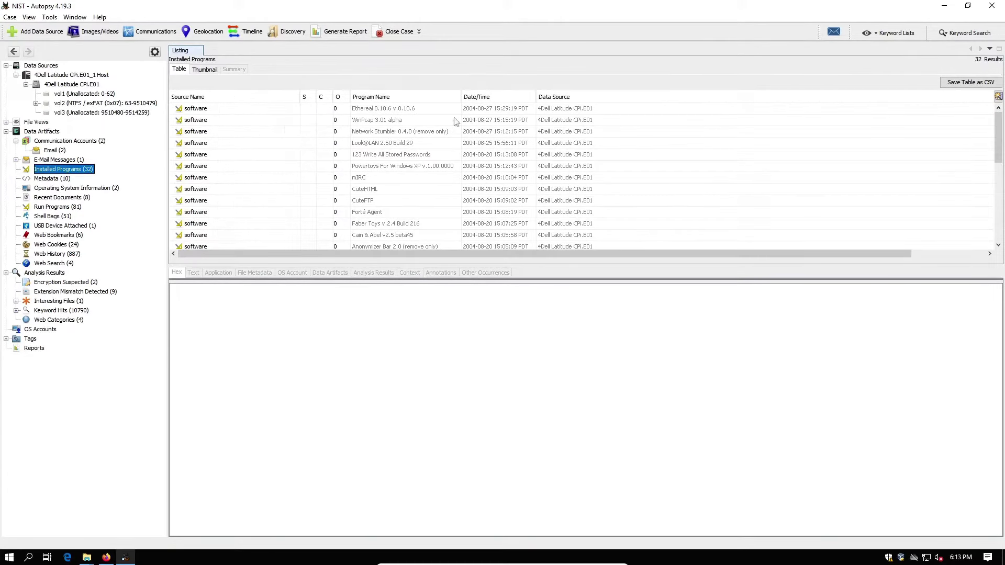
pyautogui.click(466, 99)
pyautogui.click(455, 100)
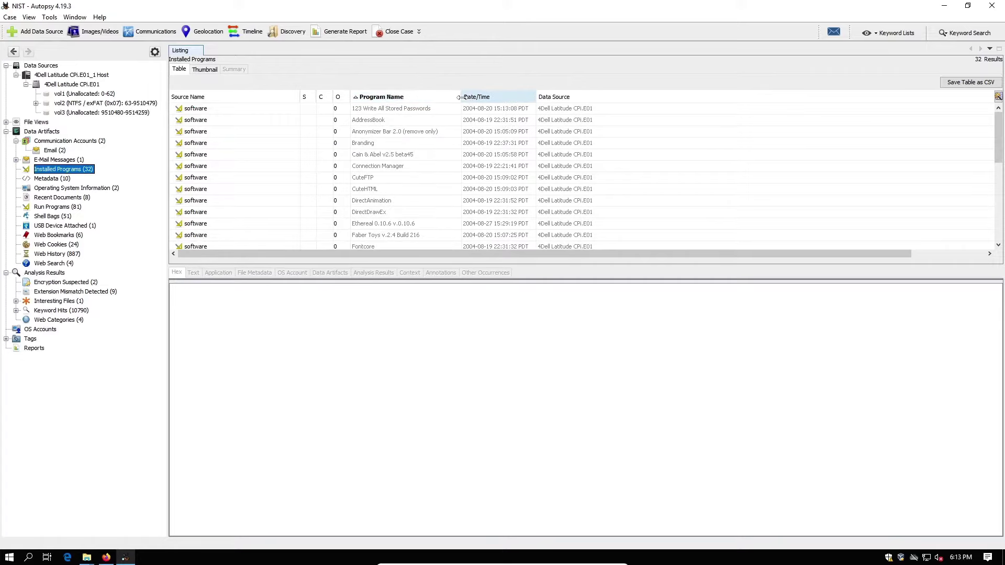
pyautogui.moveTo(461, 97); pyautogui.dragTo(529, 97)
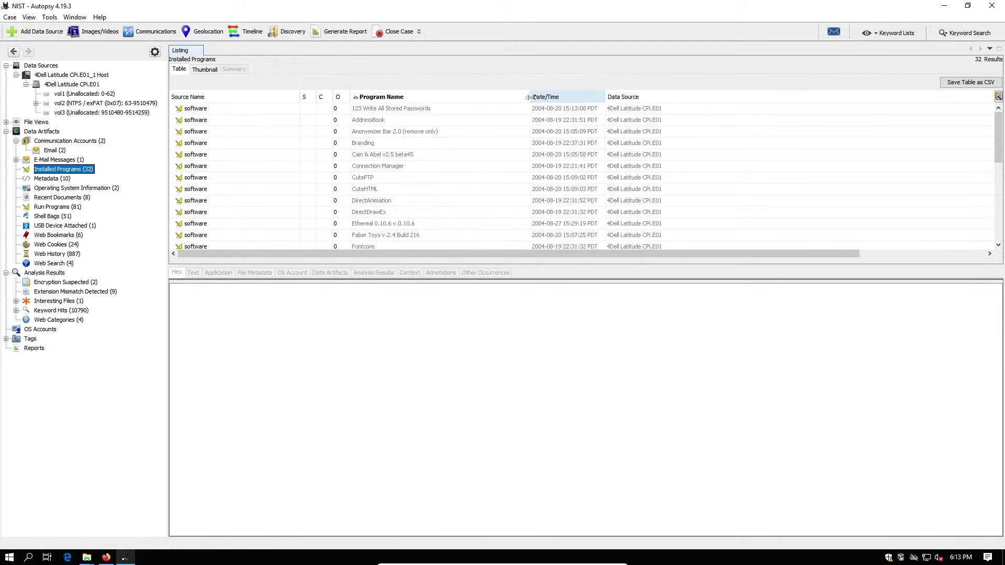
# Step: Examine the 123 Write All Stored Passwords and AddressBook entries, and re-sort the program list by the S column
pyautogui.click(424, 112)
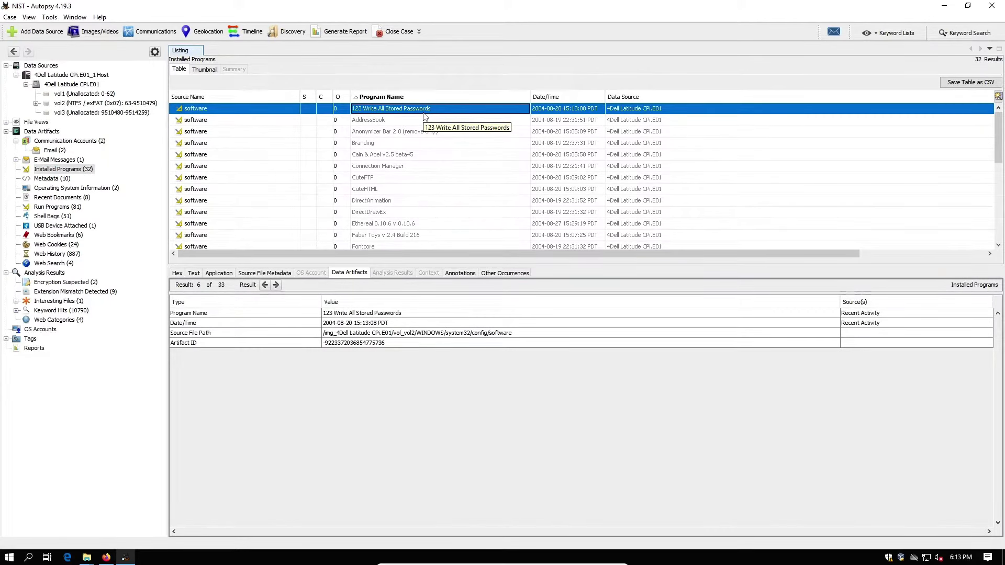
pyautogui.click(421, 121)
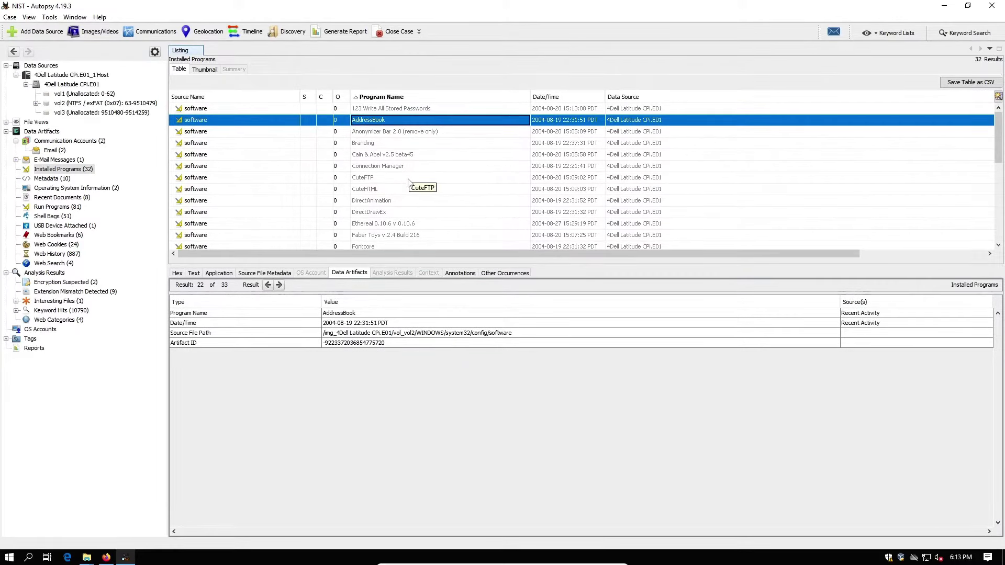
pyautogui.click(306, 97)
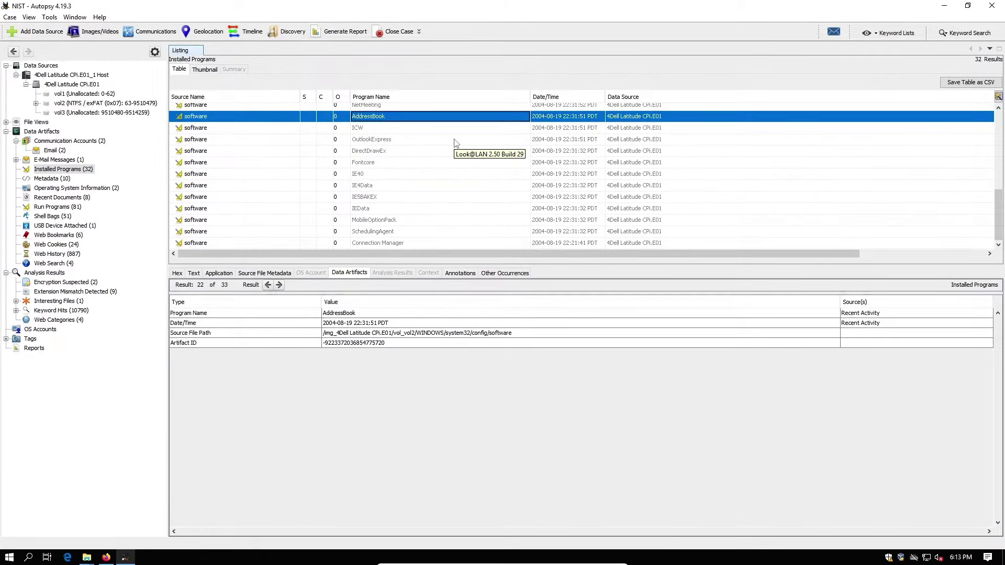
pyautogui.scroll(7, 455, 157)
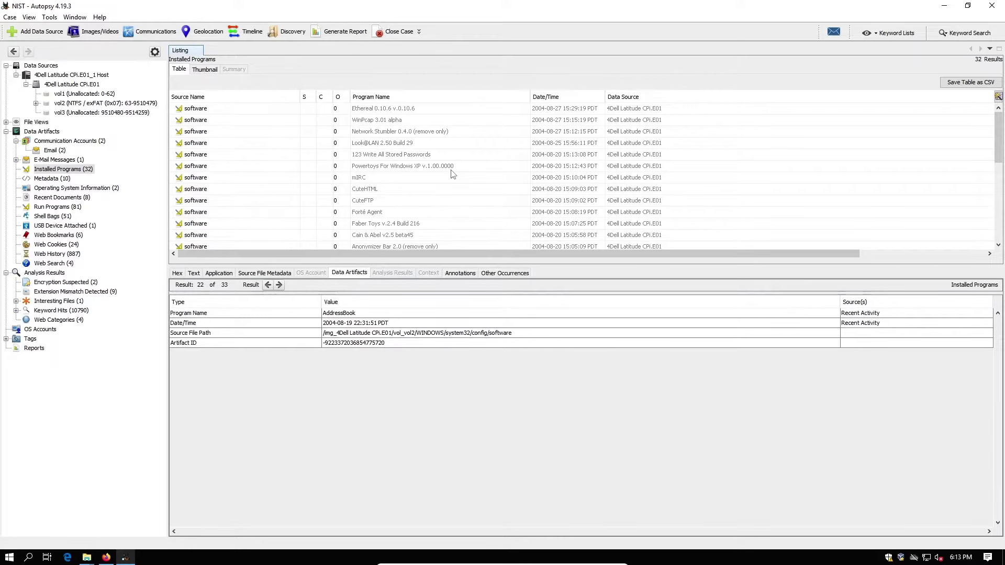
# Step: Examine the artifact details of the Cain & Abel v2.5 beta45, Anonymizer Bar 2.0 and WebFldrs XP programs
pyautogui.click(428, 236)
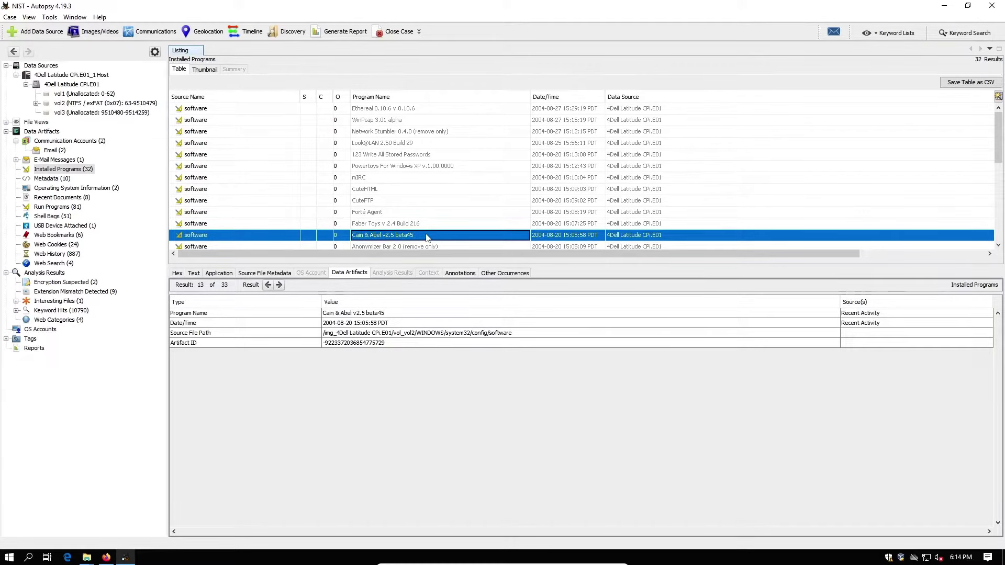
pyautogui.click(401, 246)
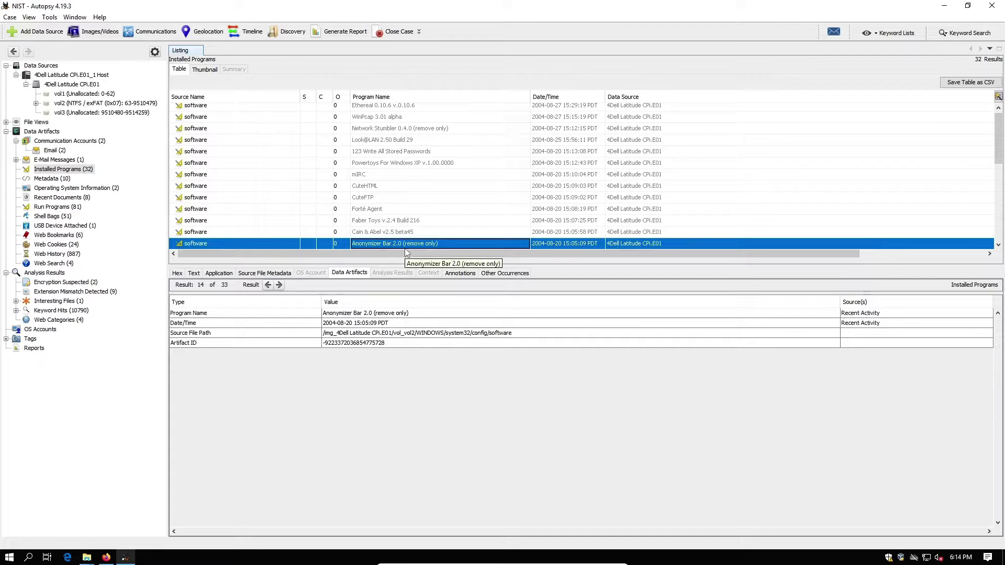
pyautogui.scroll(-3, 407, 250)
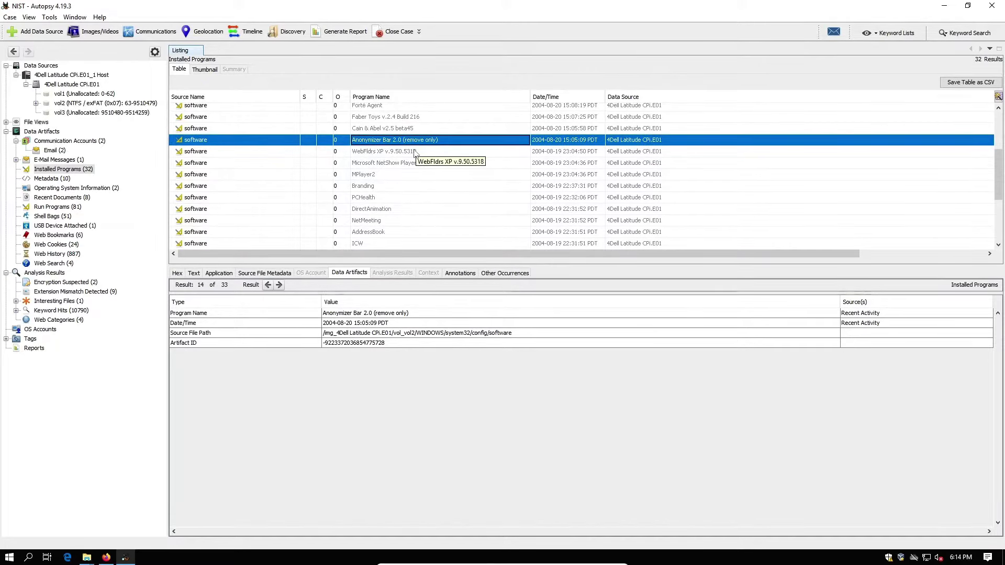
pyautogui.click(414, 152)
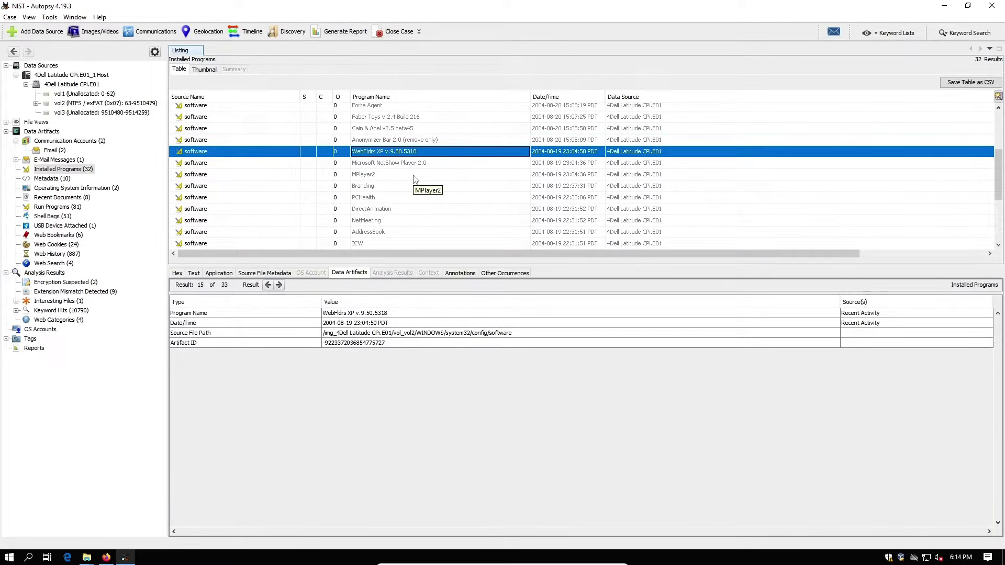
# Step: Look over the Metadata artifacts, and examine the system and software entries under Operating System Information
pyautogui.click(52, 179)
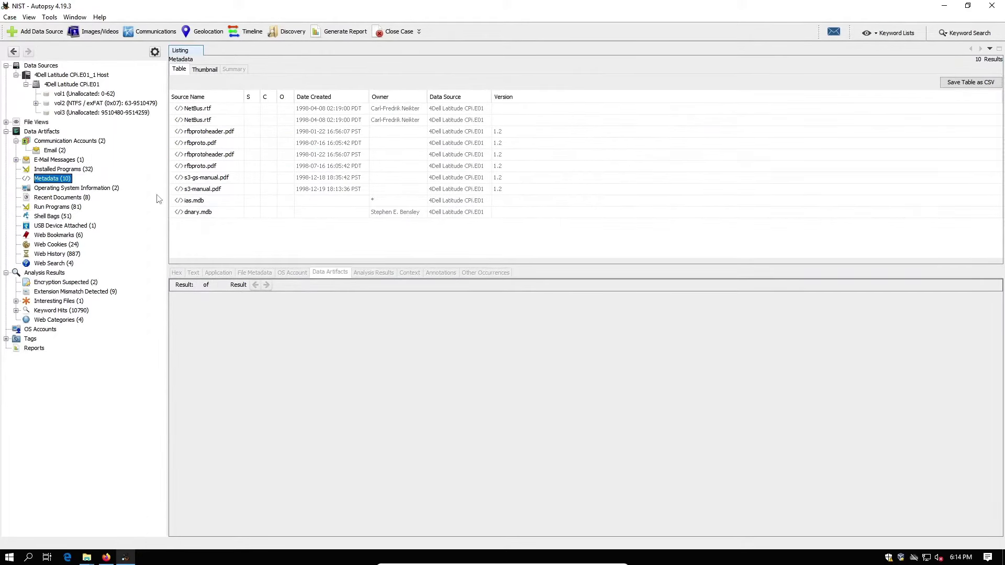
pyautogui.click(61, 188)
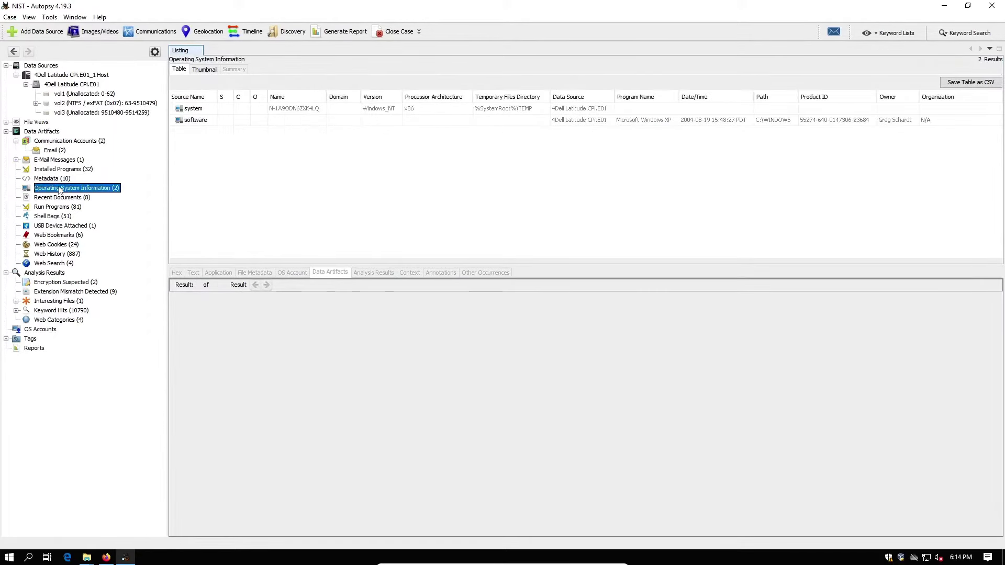
pyautogui.click(202, 111)
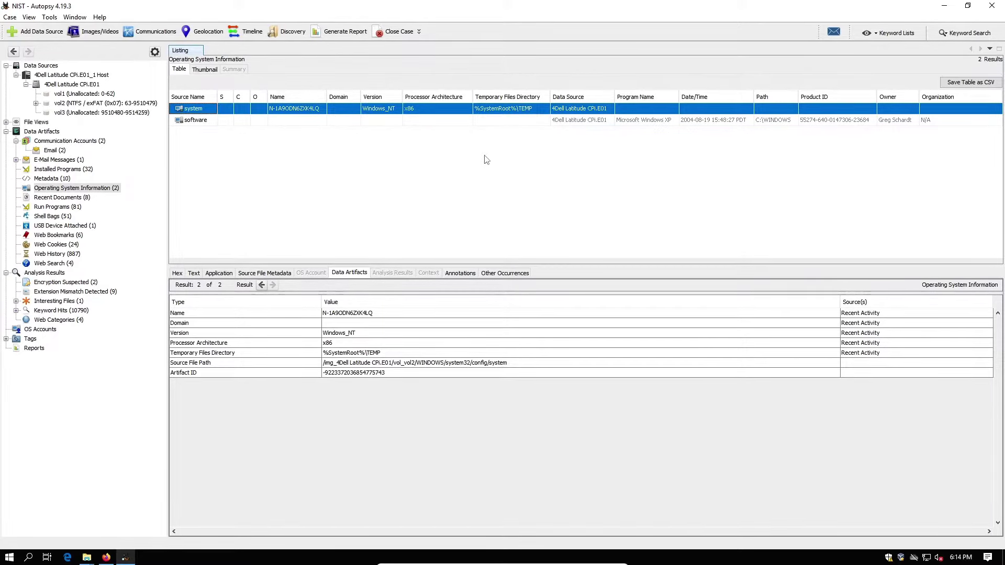
pyautogui.click(534, 121)
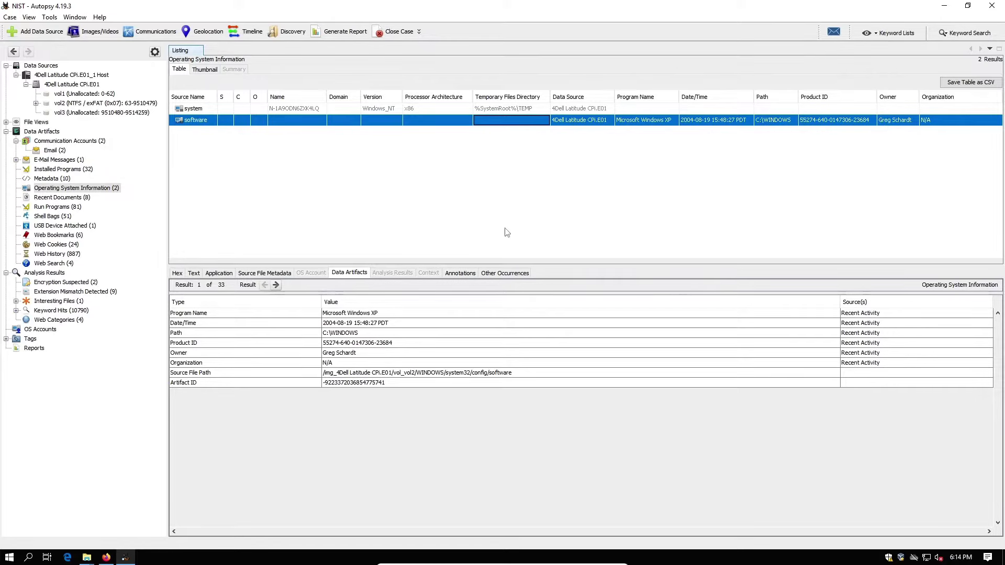
# Step: Read the software entry's source file metadata through to the attributes, and display its registry hive tree
pyautogui.click(261, 273)
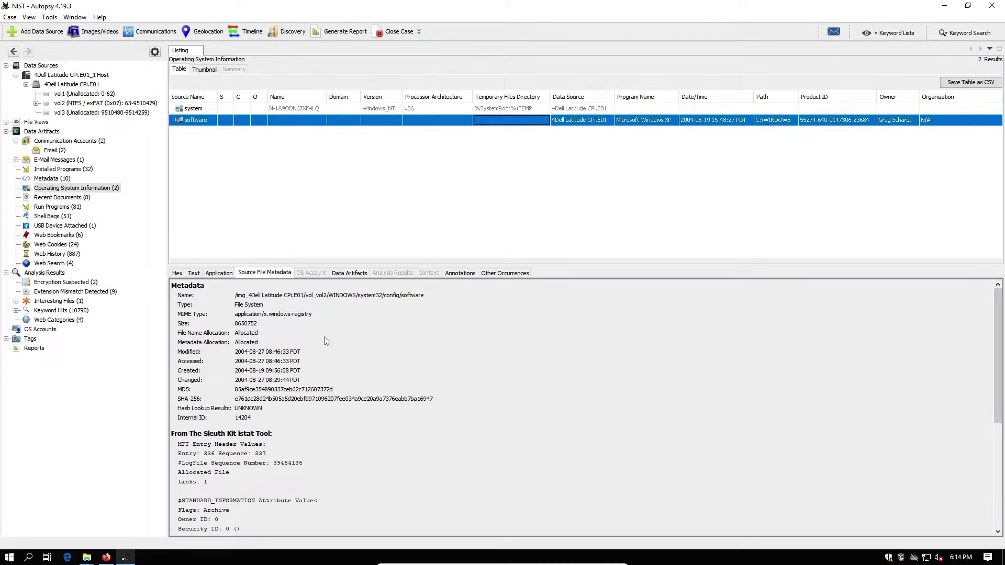
pyautogui.scroll(-5, 325, 341)
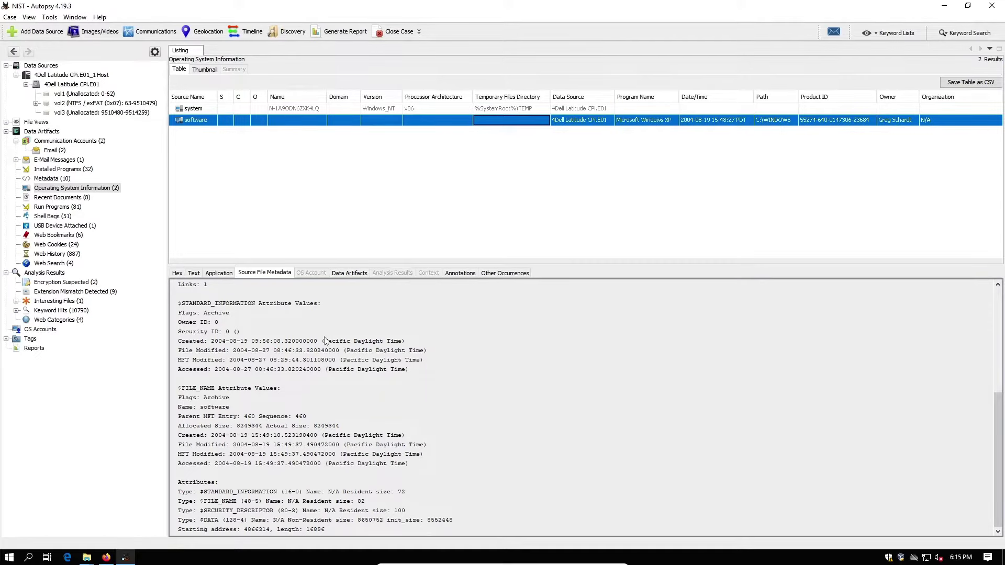
pyautogui.scroll(10, 325, 340)
pyautogui.click(227, 272)
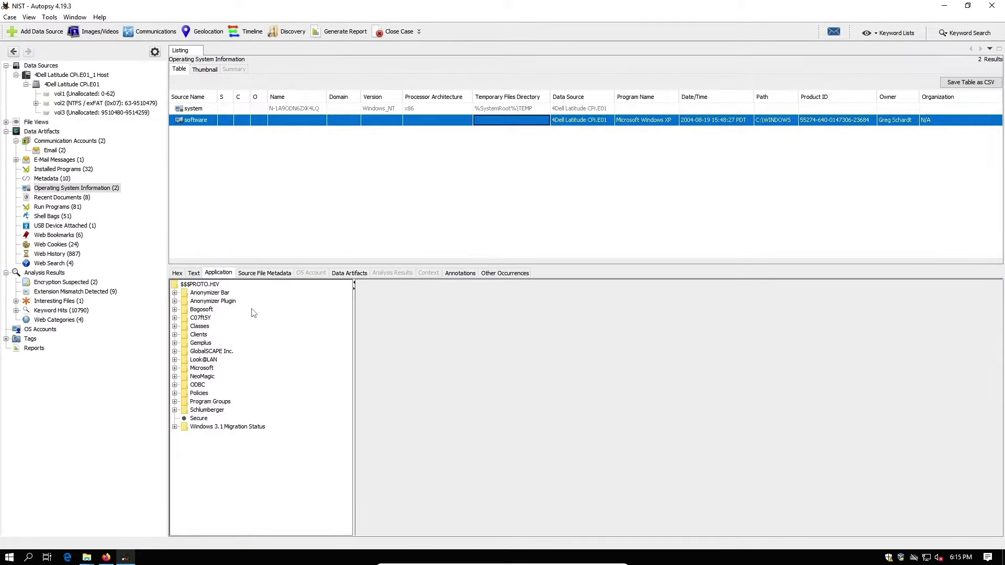
# Step: Inspect the software entry's indexed text, strings, annotations and hex content
pyautogui.click(201, 273)
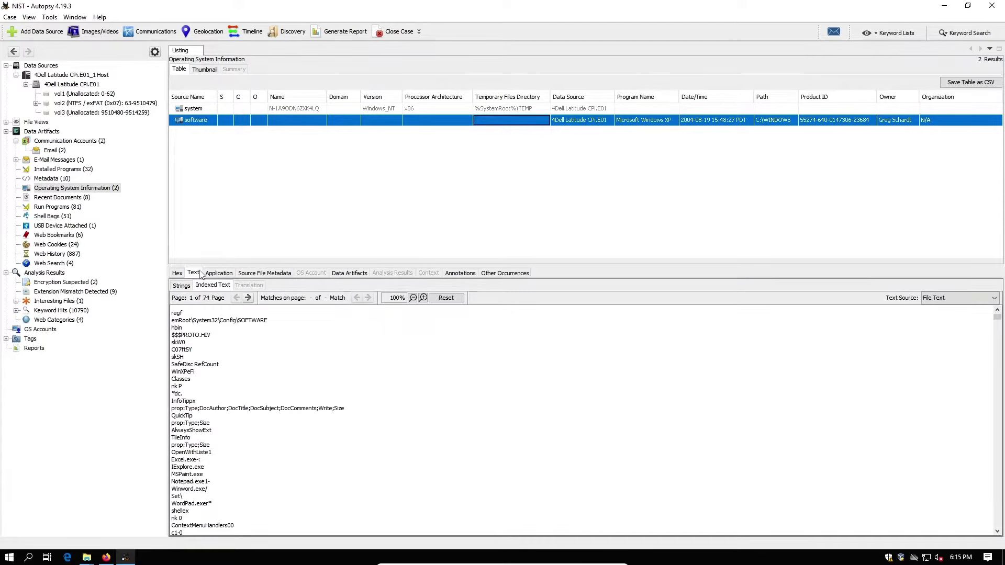
pyautogui.click(213, 285)
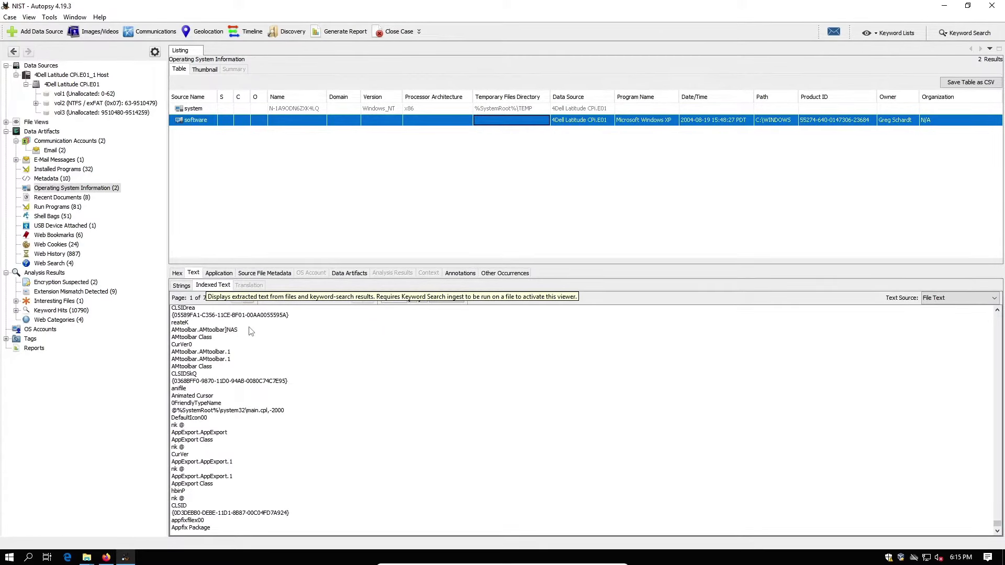
pyautogui.click(181, 286)
pyautogui.click(177, 273)
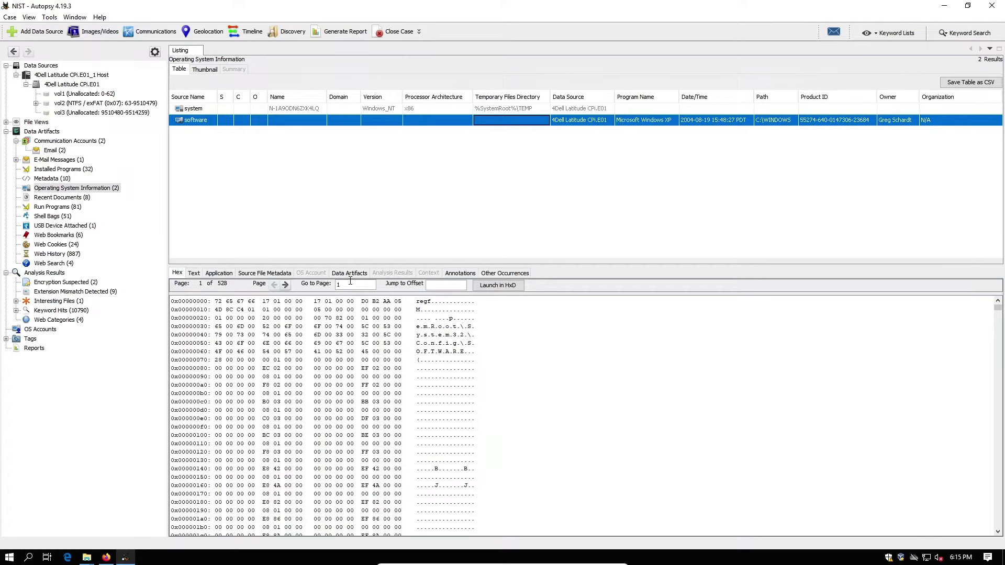
pyautogui.click(460, 273)
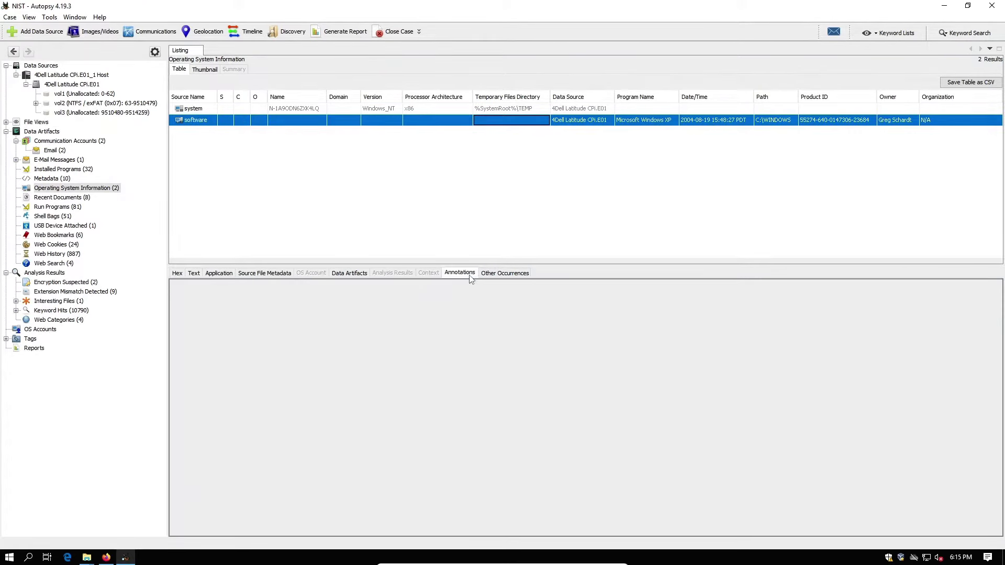
pyautogui.click(177, 272)
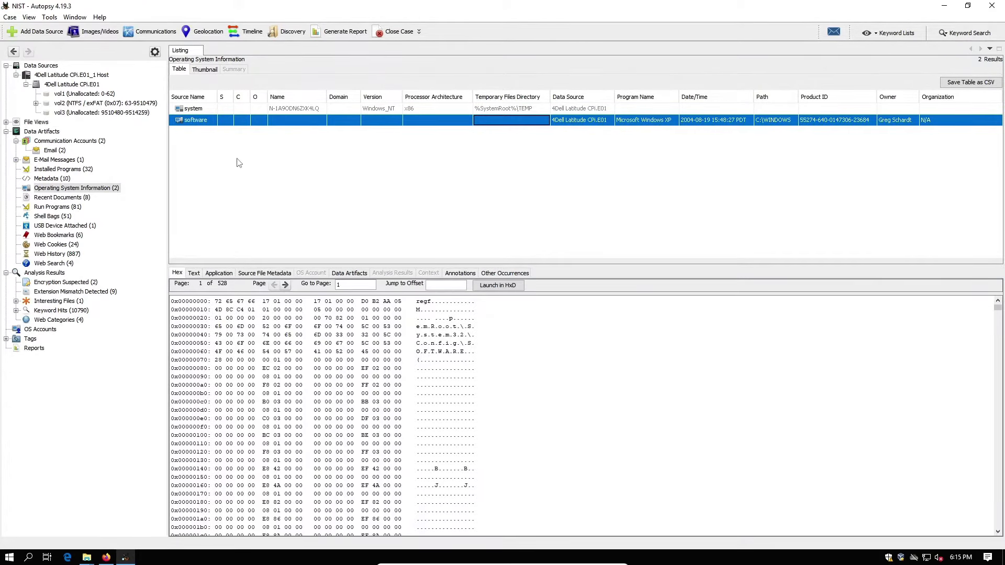
# Step: Tag the software result as Follow Up with the comment "Owner Information"
pyautogui.rightClick(203, 123)
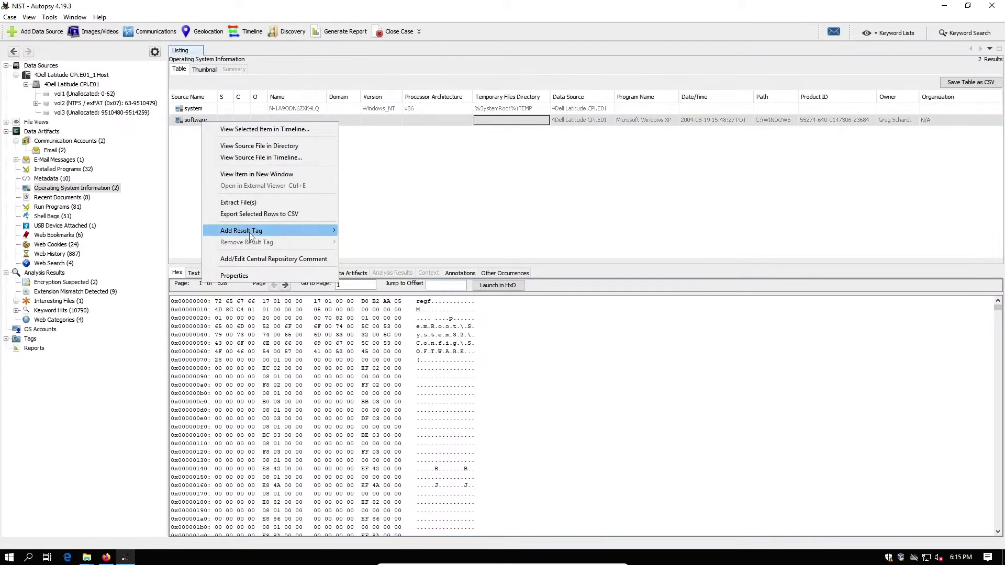
pyautogui.moveTo(250, 233)
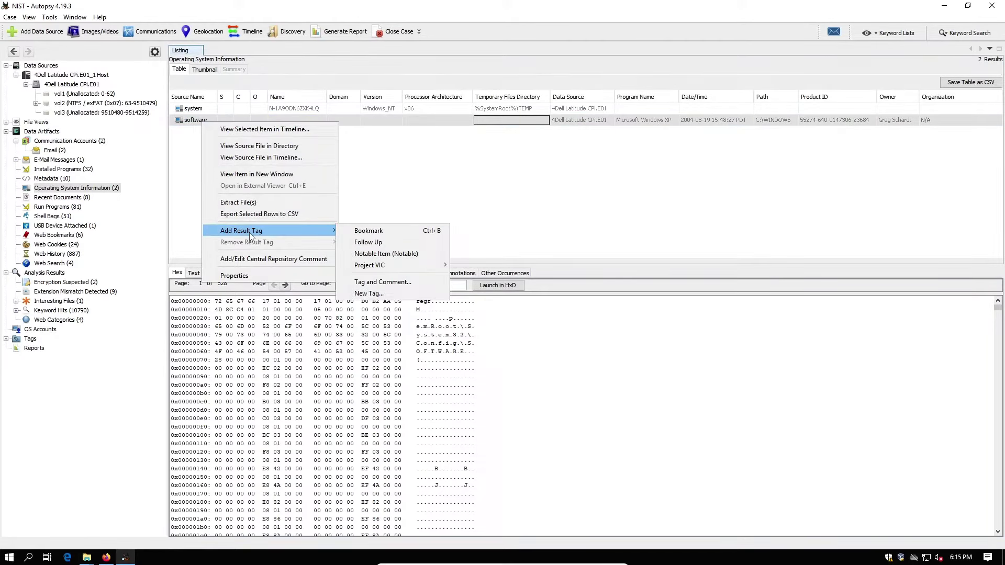
pyautogui.click(413, 282)
pyautogui.click(467, 260)
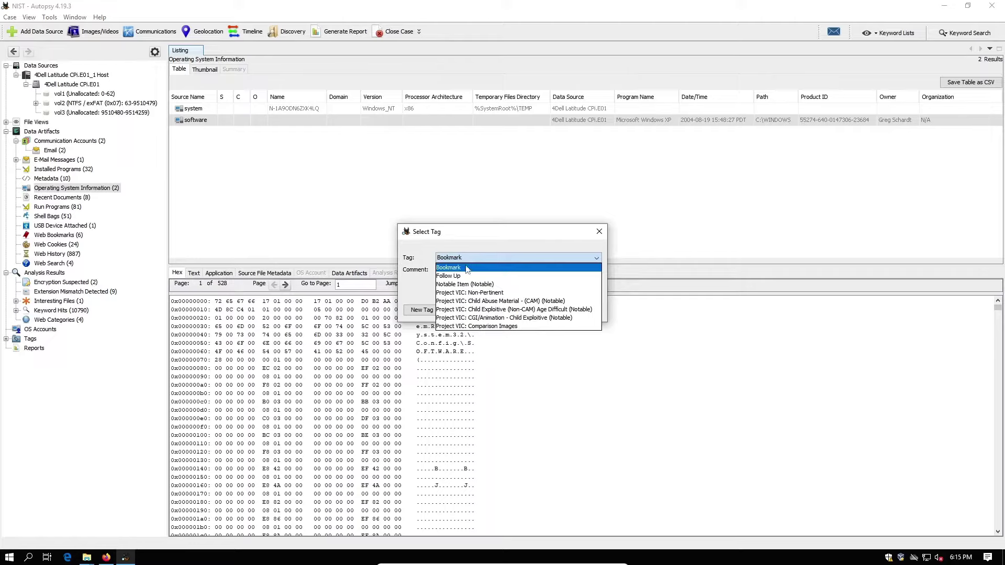
pyautogui.click(467, 275)
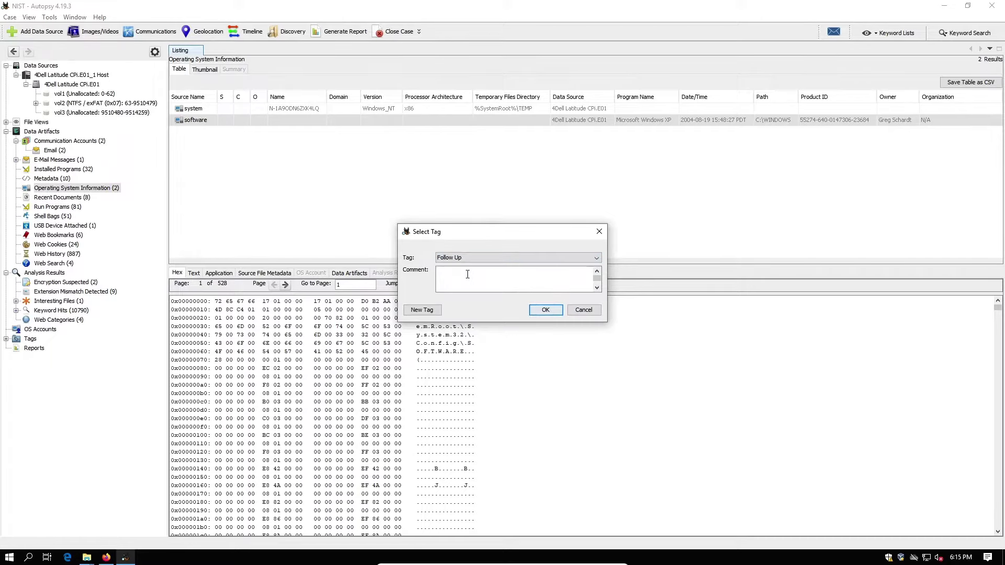
pyautogui.write('Owner Information')
pyautogui.click(545, 310)
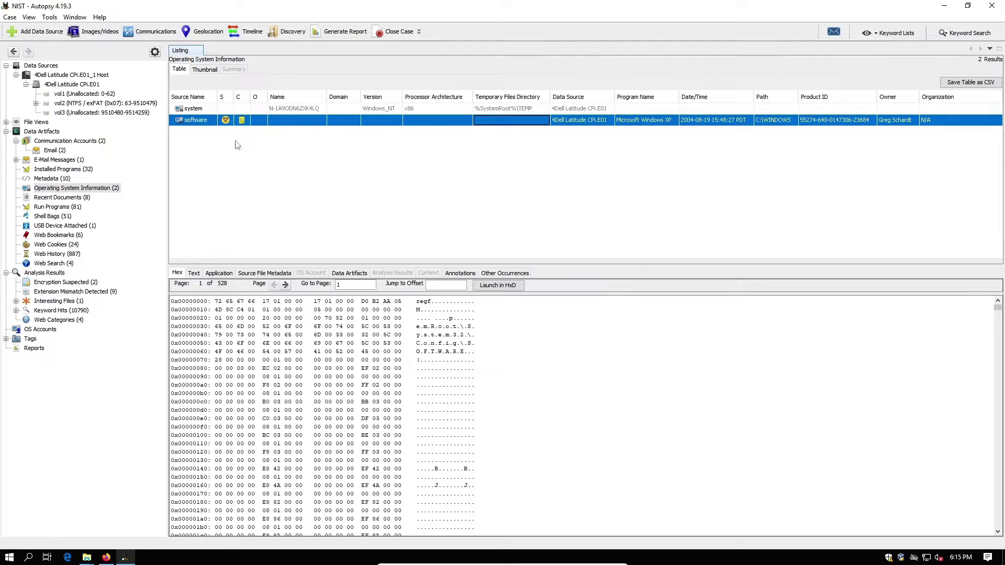
# Step: List the Recent Documents and examine the Anonyymizer.lnk, channels (2).lnk and Temp on m1200 shortcuts, including channels (2).lnk's source metadata and indexed text
pyautogui.click(83, 199)
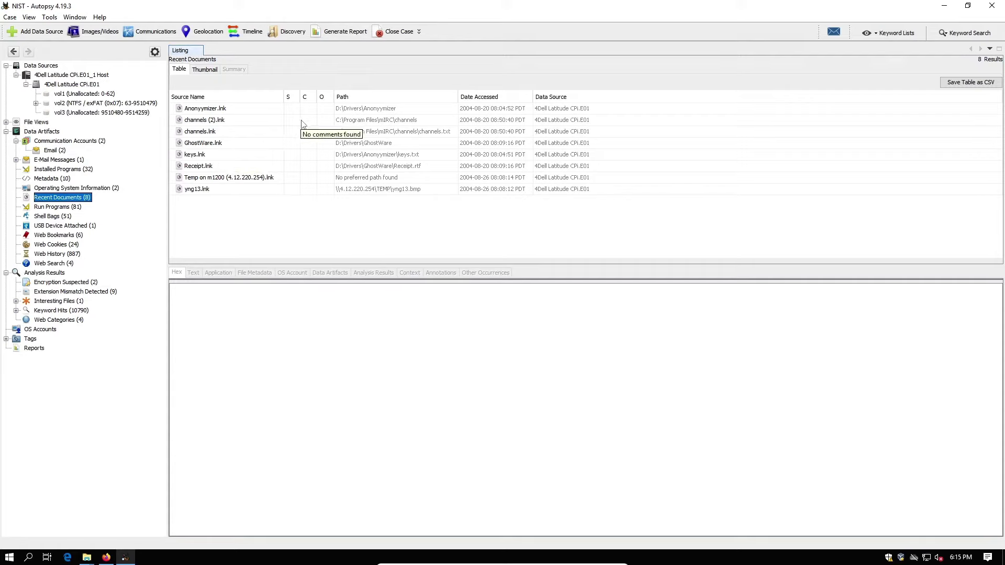
pyautogui.click(251, 111)
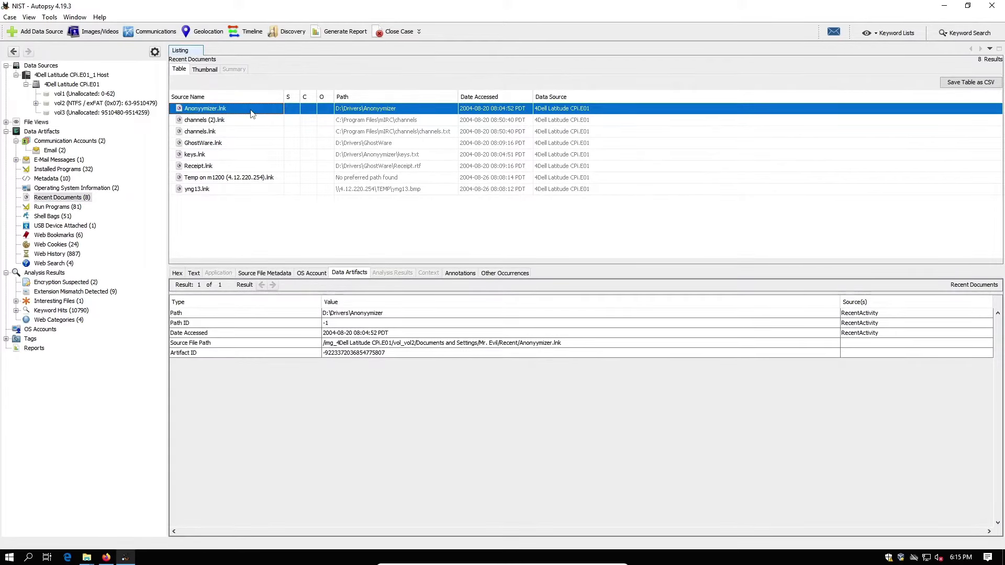
pyautogui.click(253, 122)
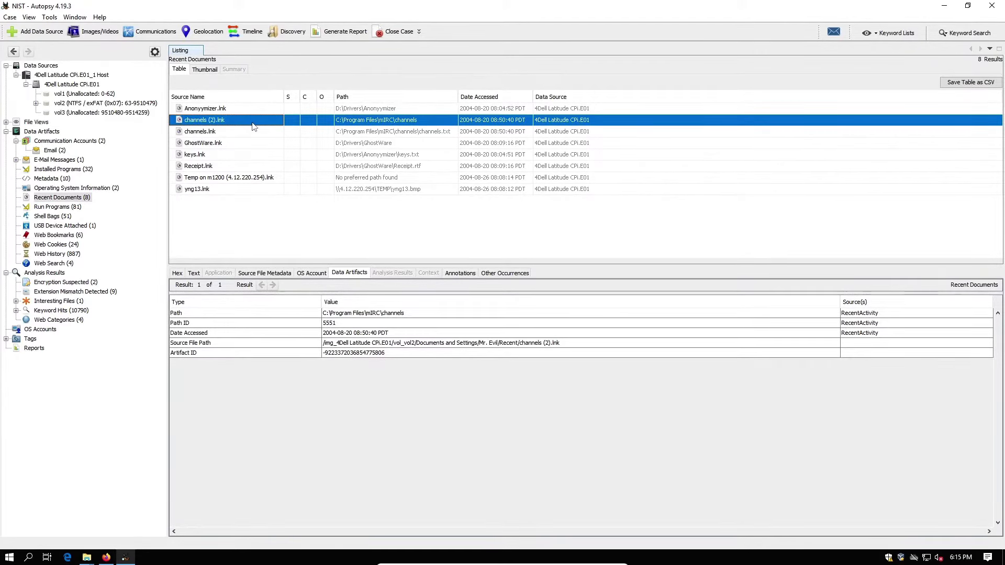
pyautogui.click(263, 274)
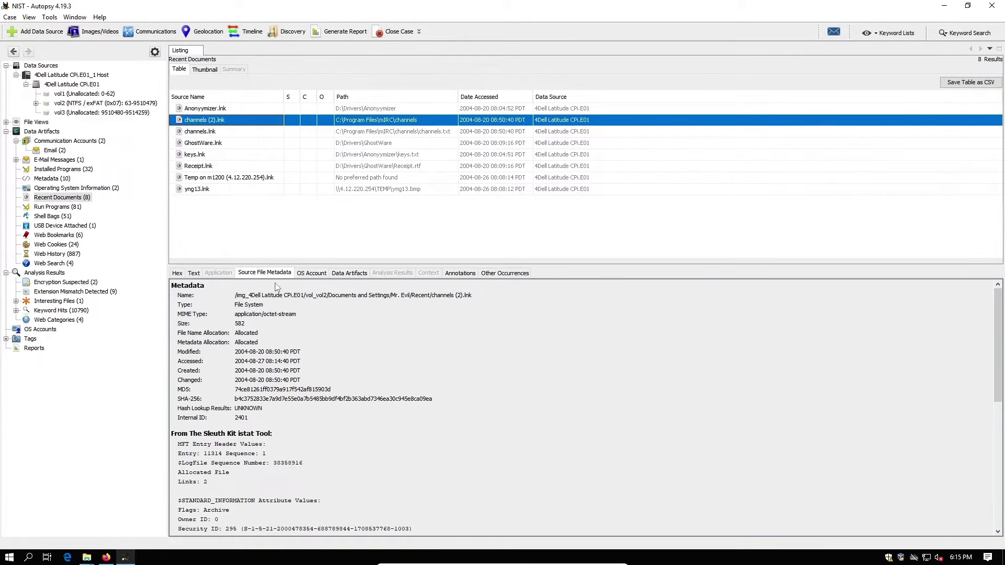
pyautogui.click(194, 273)
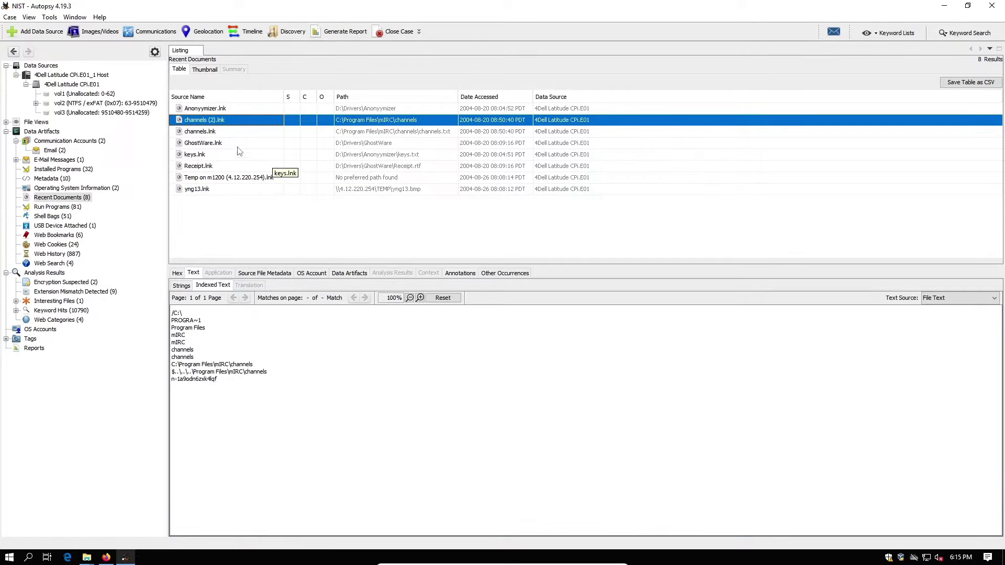
pyautogui.click(237, 178)
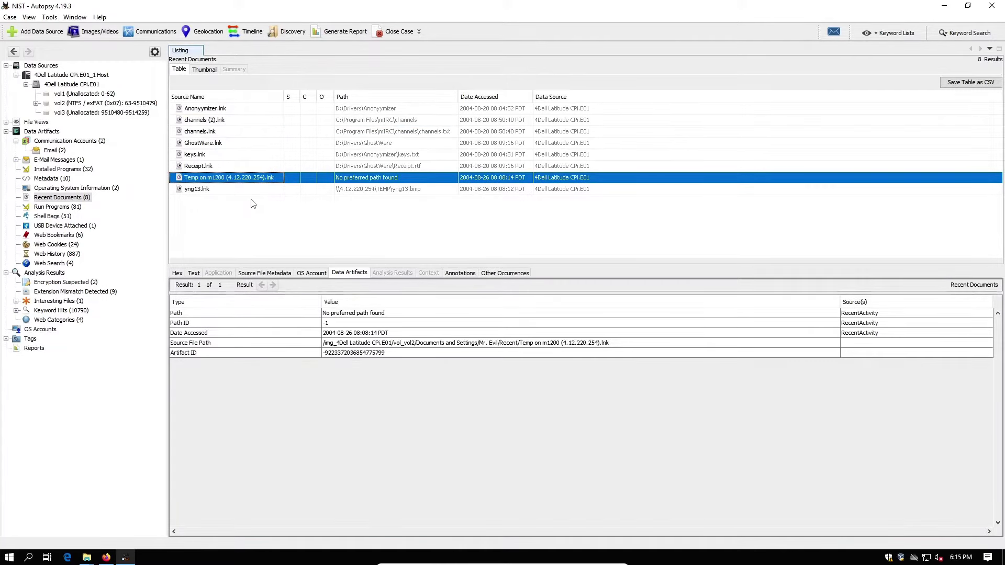
# Step: Review the Run Programs and Shell Bags listings, and examine the details of the attached USB device
pyautogui.click(58, 207)
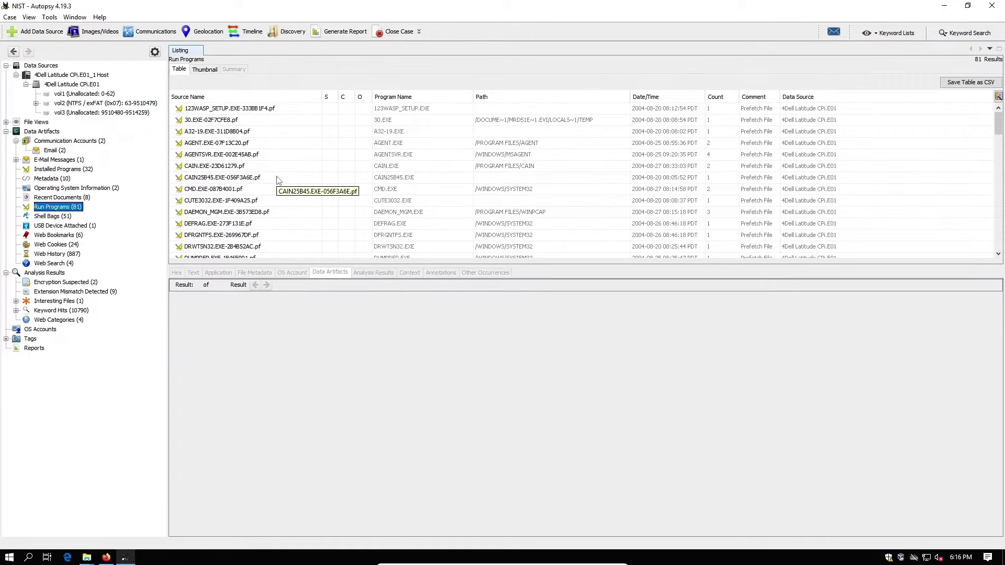
pyautogui.click(59, 217)
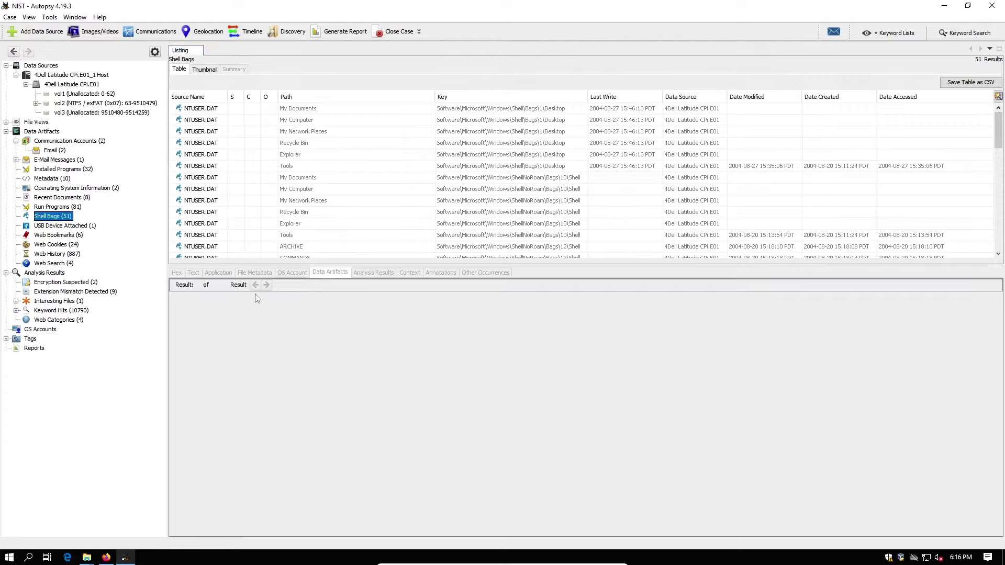
pyautogui.click(78, 226)
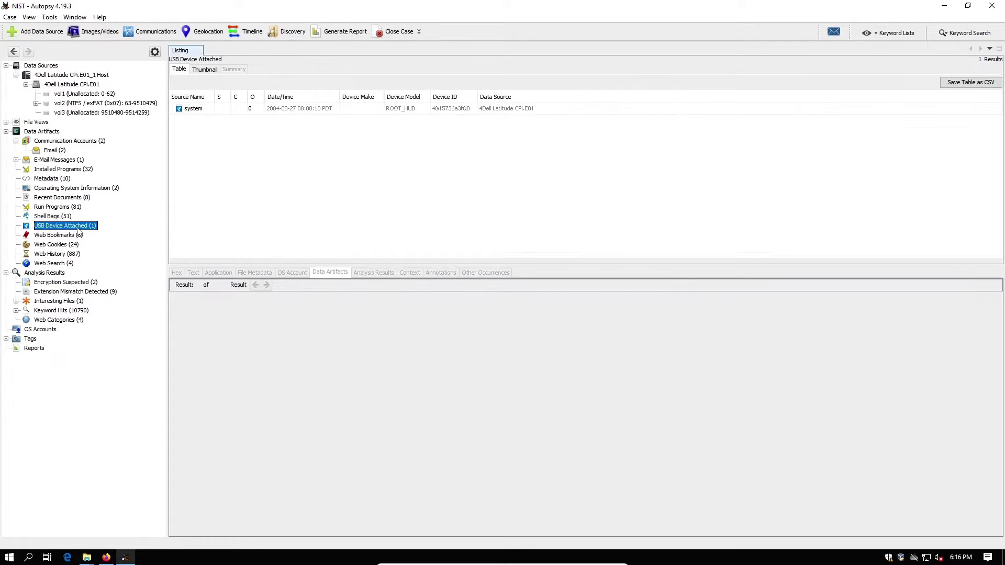
pyautogui.click(220, 109)
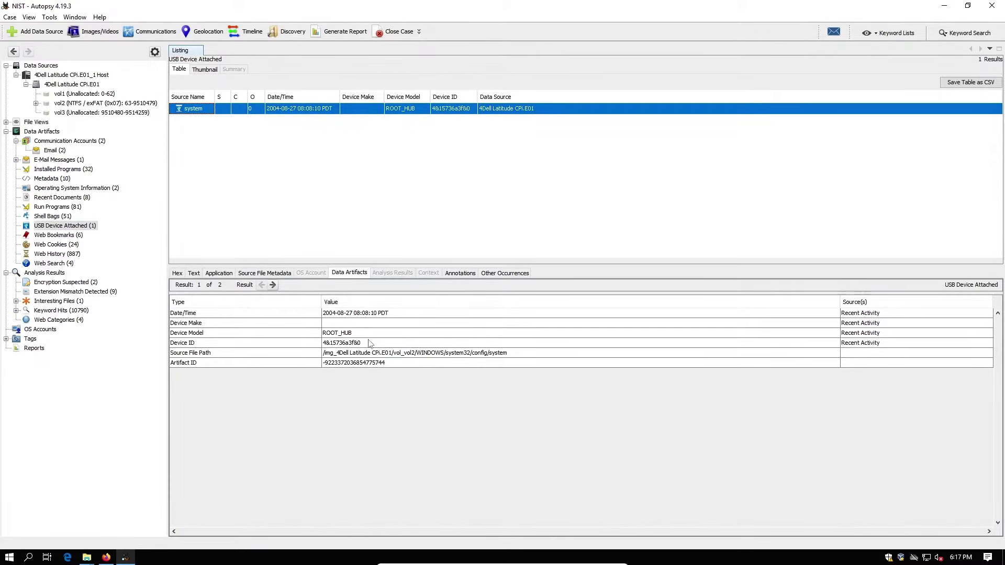
# Step: Browse the Web Bookmarks and Web Cookies, and inspect the atdmt.com cookie's details, indexed text and hex content
pyautogui.click(76, 236)
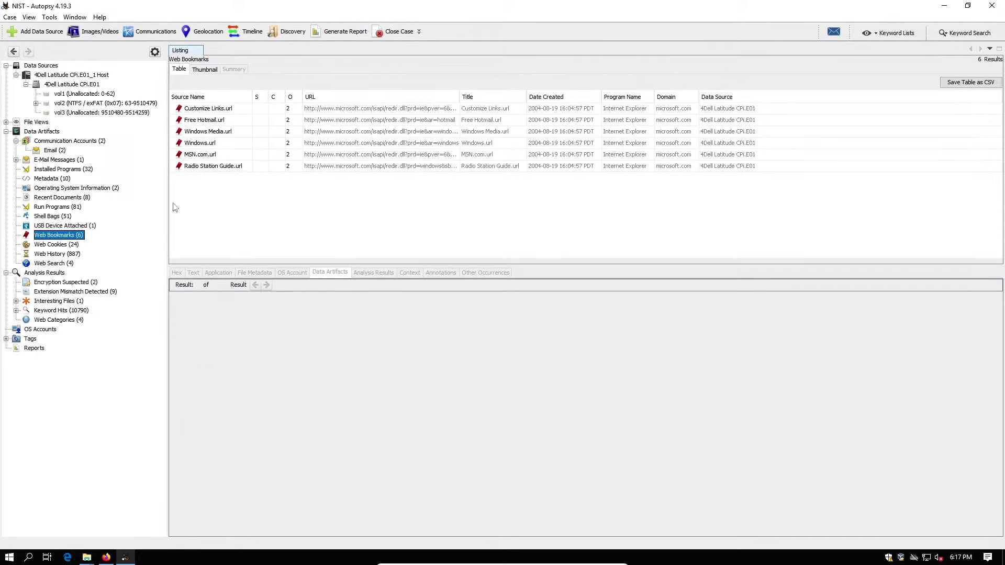
pyautogui.click(50, 245)
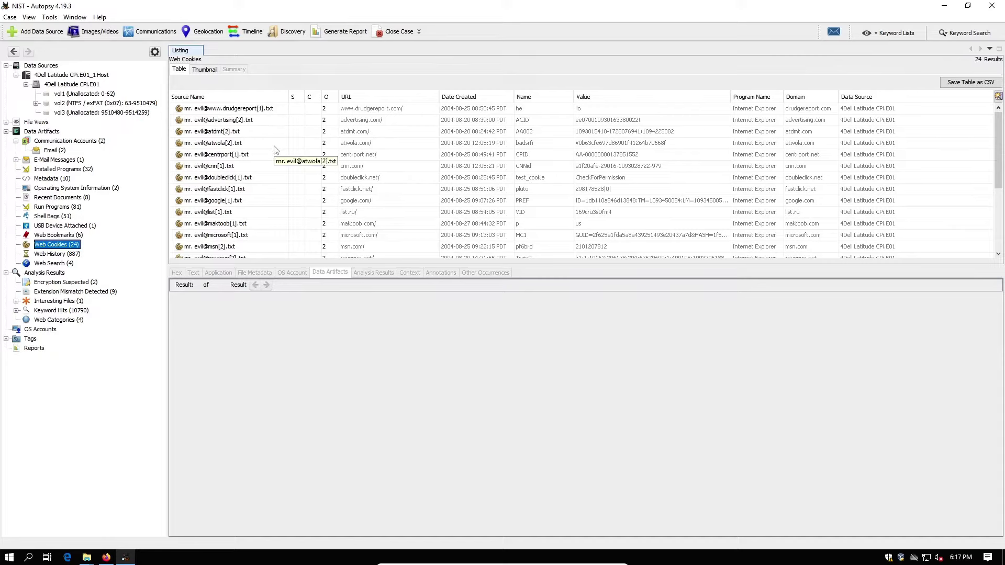
pyautogui.scroll(-2, 274, 149)
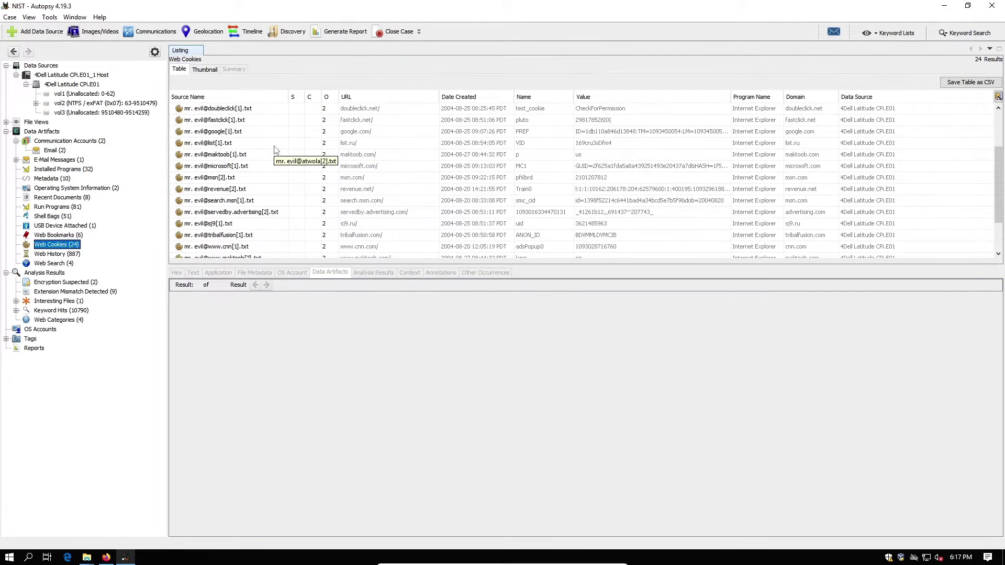
pyautogui.scroll(2, 274, 149)
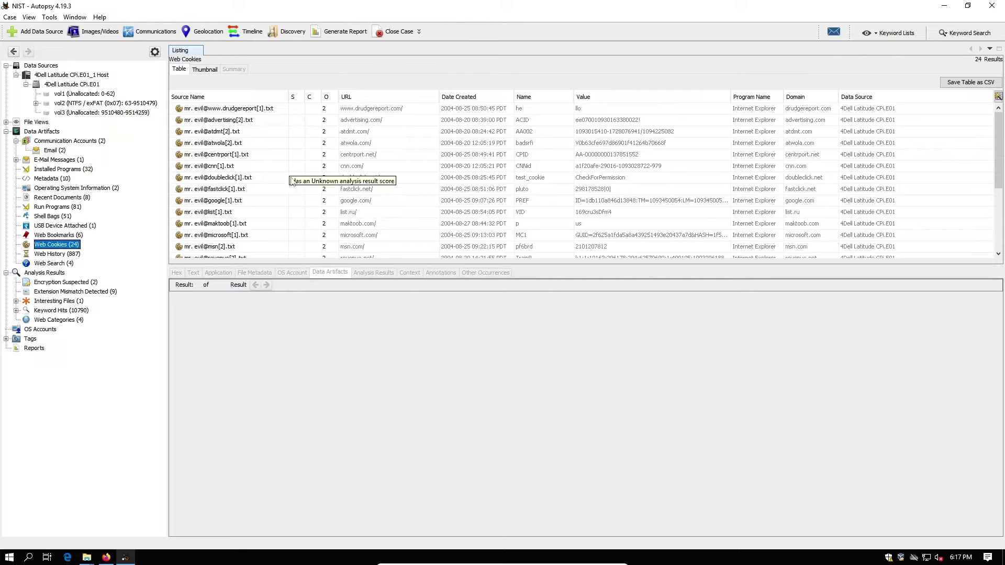
pyautogui.click(274, 133)
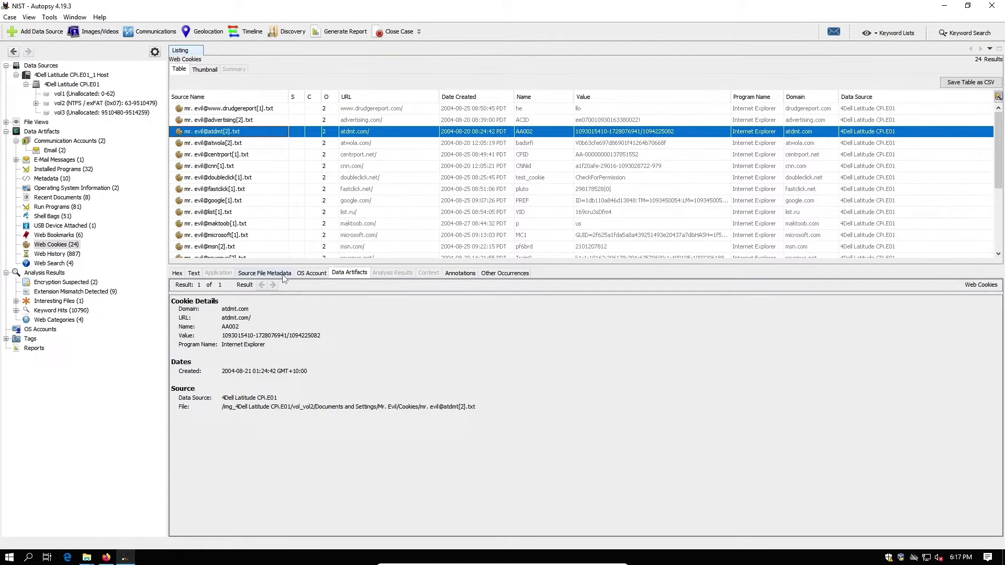
pyautogui.click(194, 273)
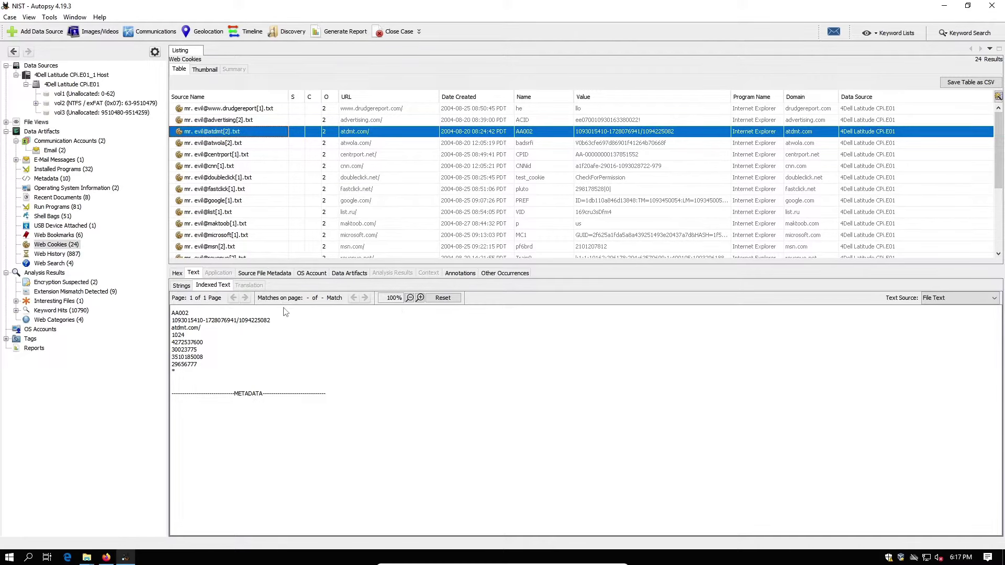
pyautogui.click(178, 273)
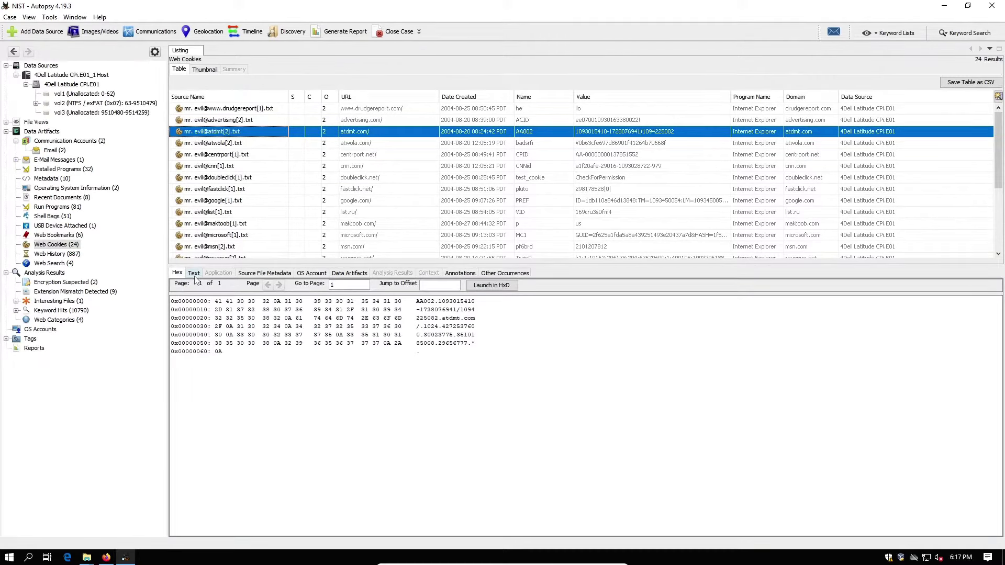
pyautogui.click(194, 273)
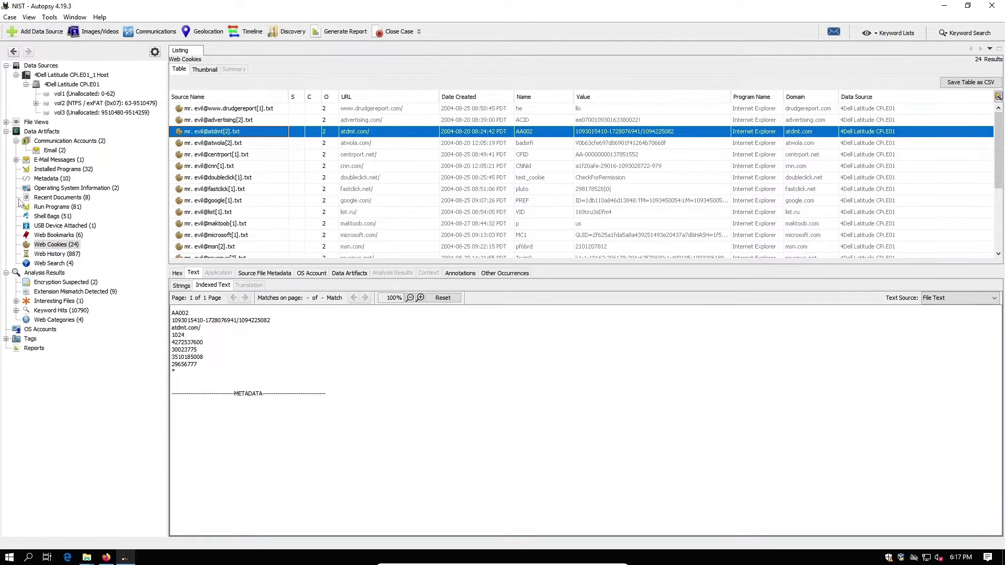
# Step: Look through the Web History entries, examining the visited URLs, access dates and domains for hacking-related sites
pyautogui.click(49, 253)
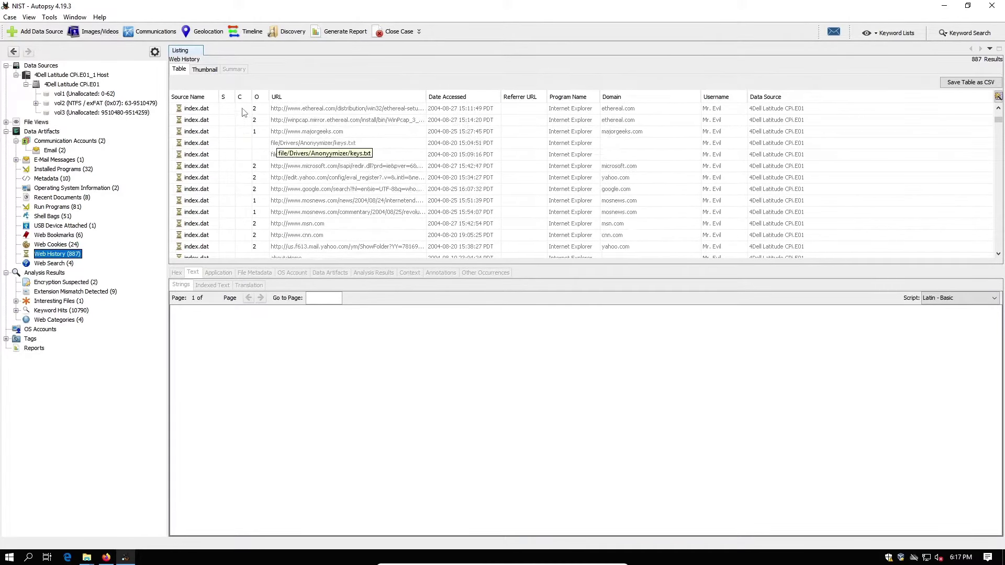
pyautogui.click(224, 98)
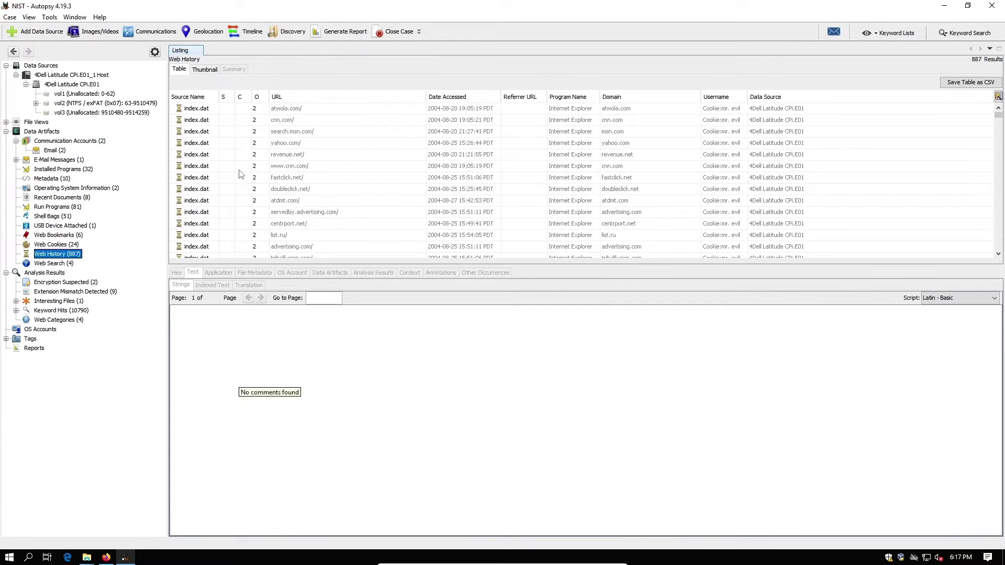
pyautogui.scroll(-18, 334, 163)
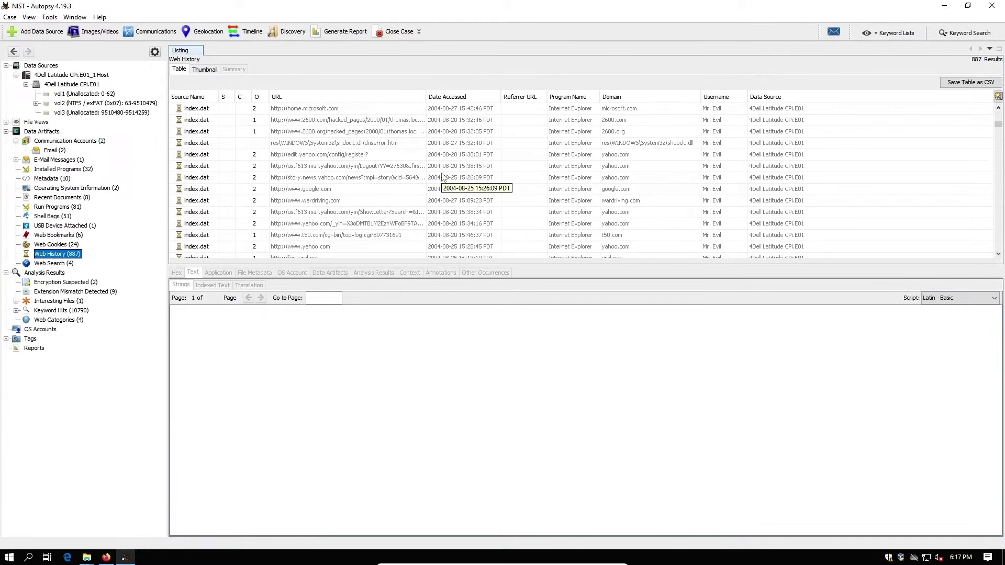
pyautogui.scroll(-10, 442, 178)
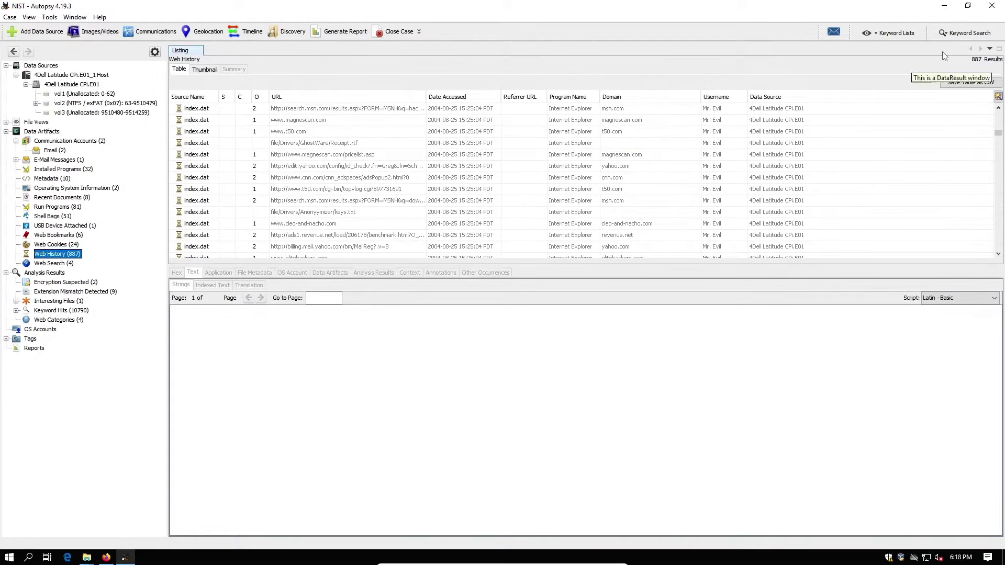
pyautogui.click(962, 34)
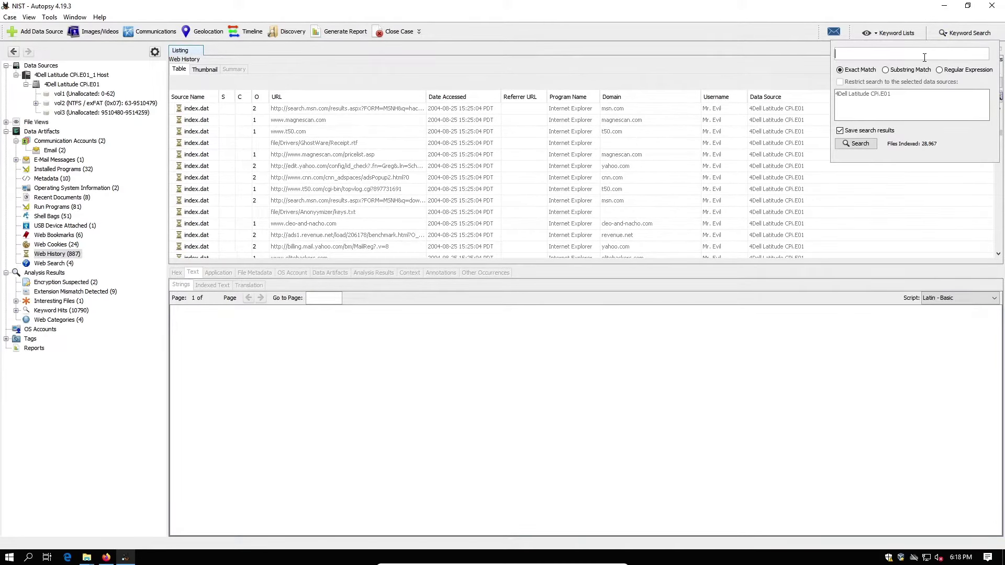
pyautogui.click(801, 71)
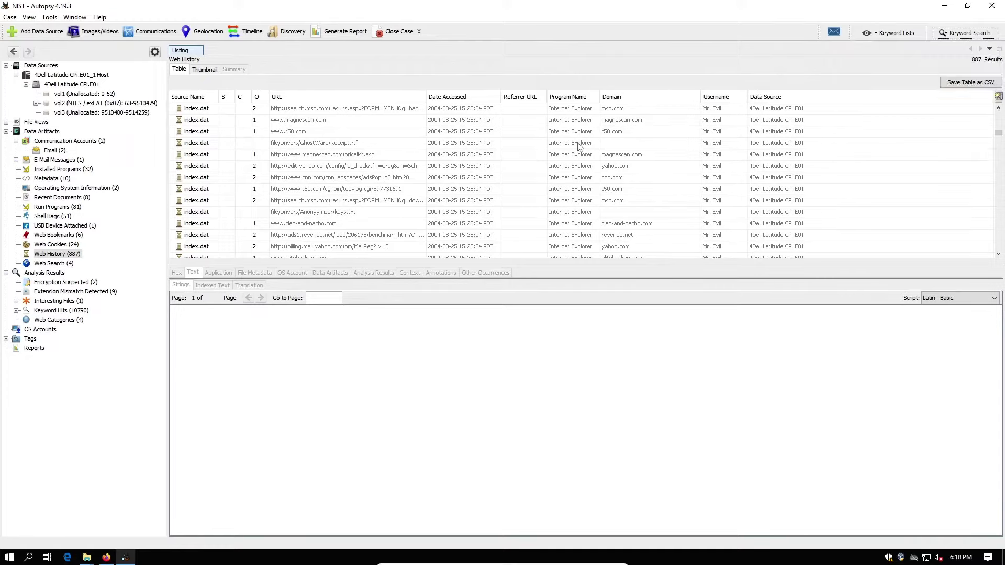
pyautogui.scroll(-2, 480, 214)
pyautogui.scroll(-5, 480, 215)
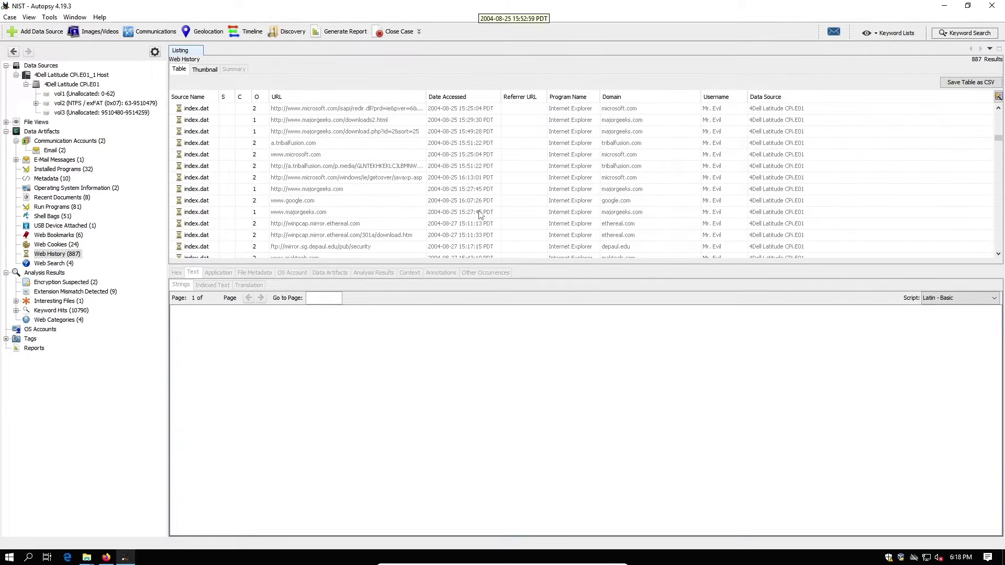
pyautogui.scroll(-3, 480, 215)
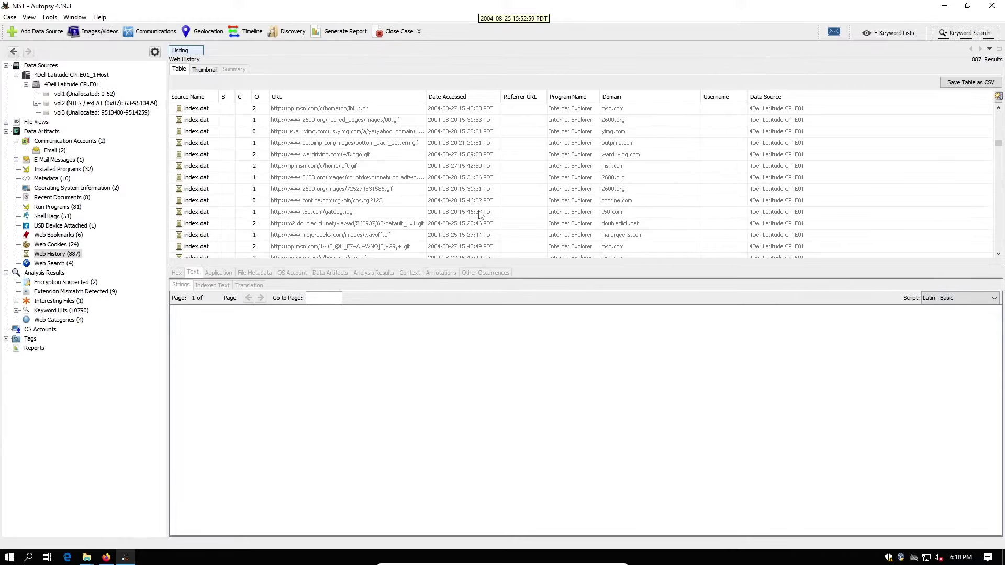
pyautogui.scroll(-8, 481, 215)
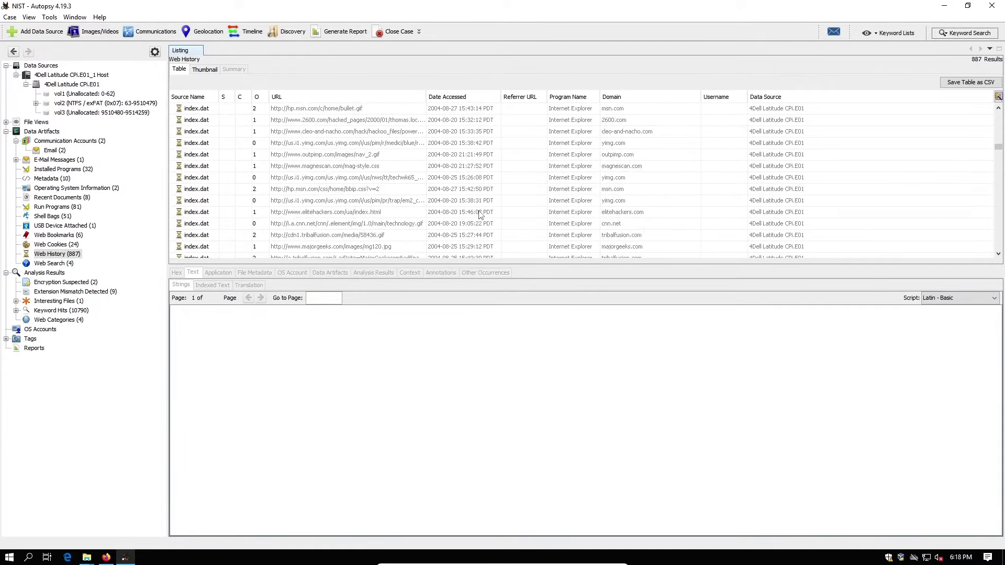
pyautogui.scroll(-3, 480, 214)
# Step: List the Web Search artifacts and examine the details of each "who am i" and "what is my ip" query
pyautogui.click(43, 264)
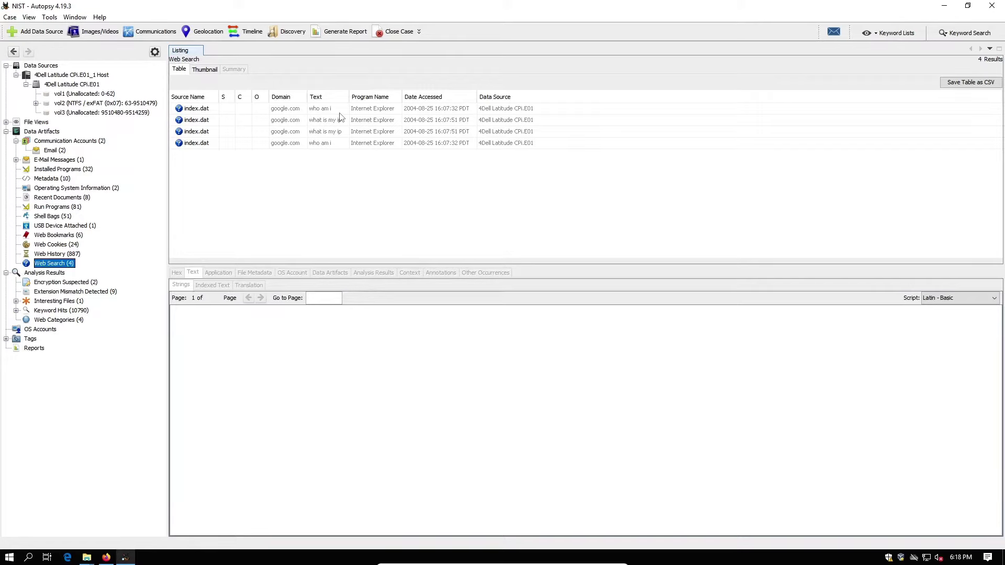
pyautogui.click(335, 111)
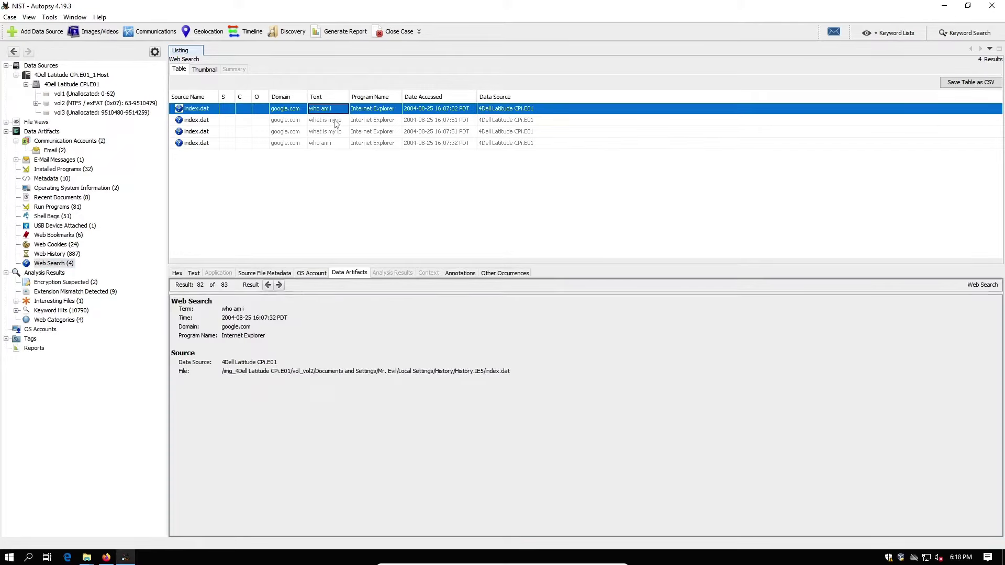
pyautogui.click(337, 121)
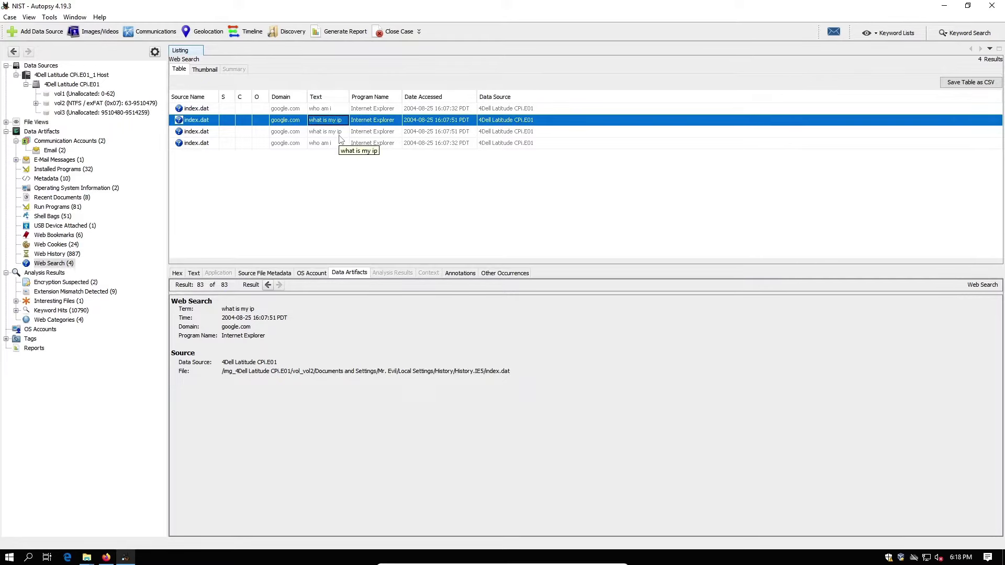
pyautogui.click(340, 132)
pyautogui.click(339, 143)
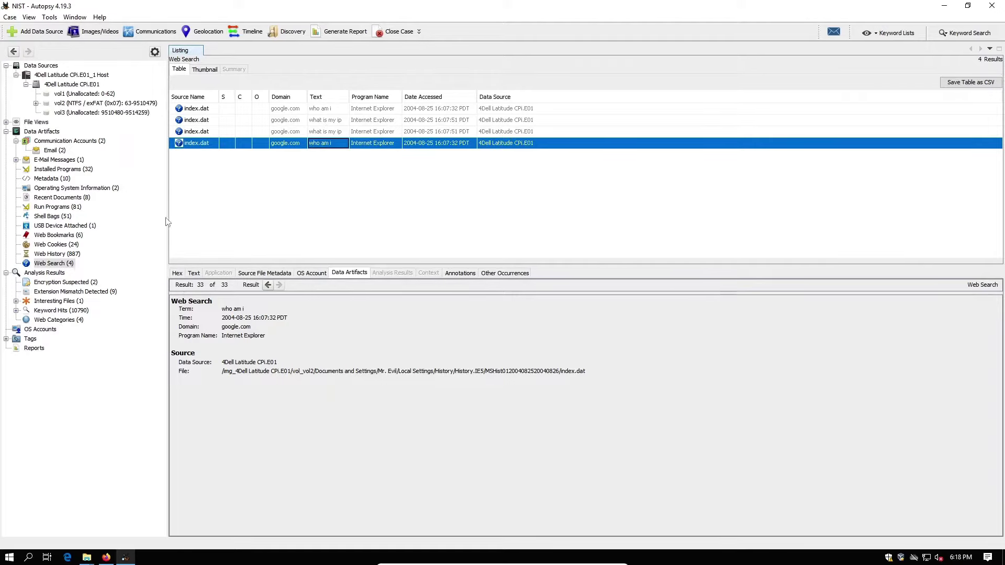
# Step: List the Encryption Suspected analysis results and inspect the indexed text and hex content of the oembios.bin files
pyautogui.click(61, 274)
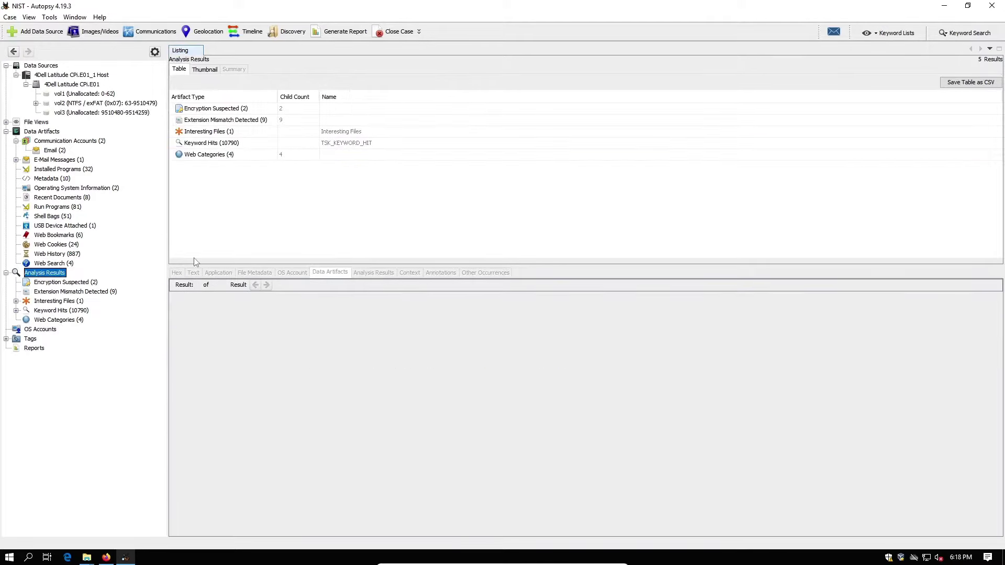
pyautogui.click(93, 283)
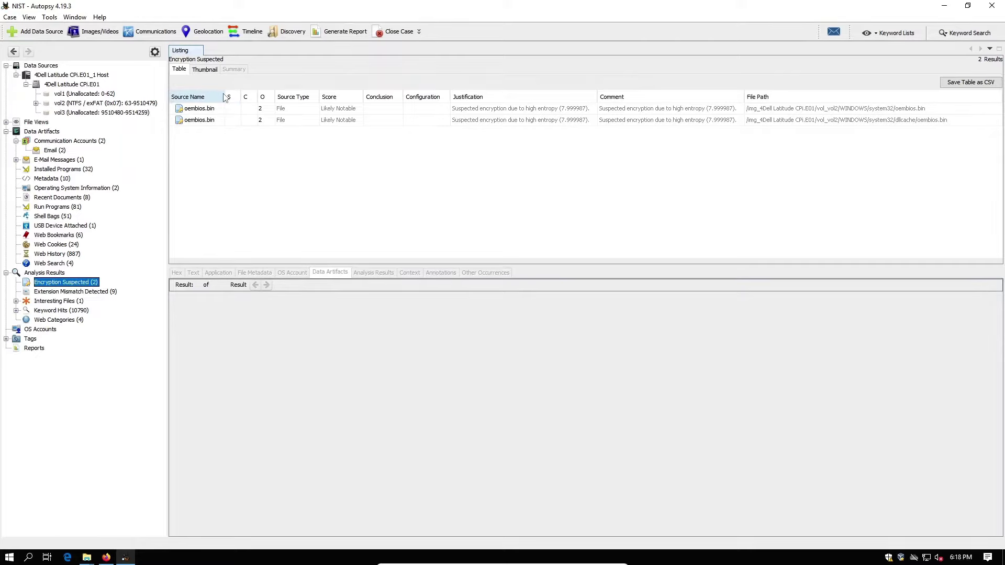
pyautogui.moveTo(225, 98); pyautogui.dragTo(256, 97)
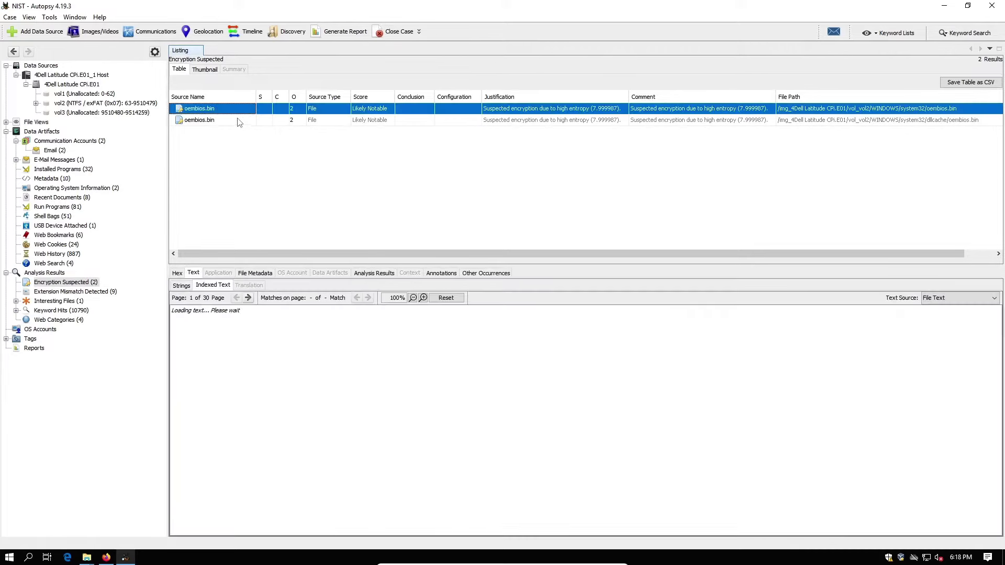
pyautogui.click(246, 109)
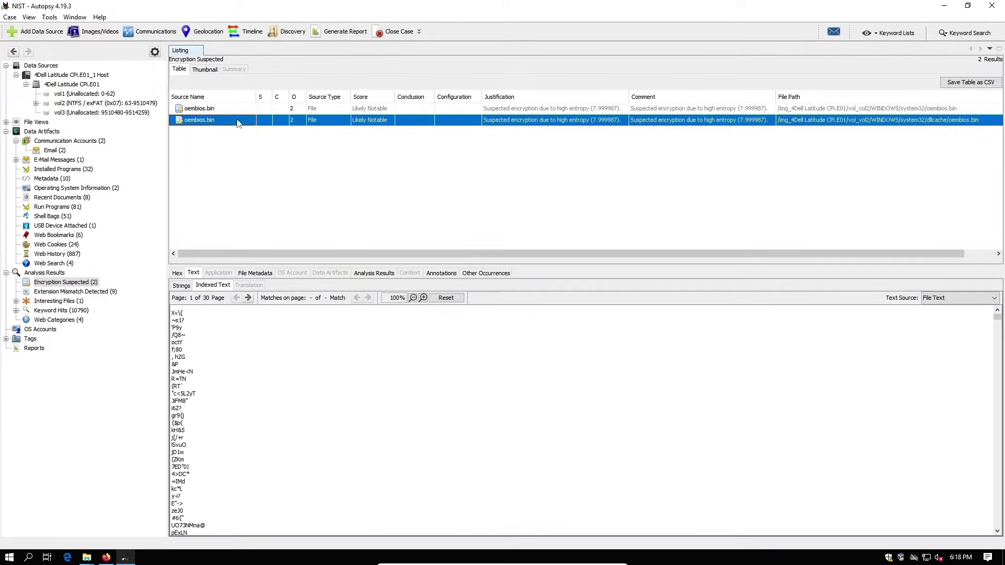
pyautogui.click(237, 121)
pyautogui.click(235, 98)
pyautogui.click(231, 110)
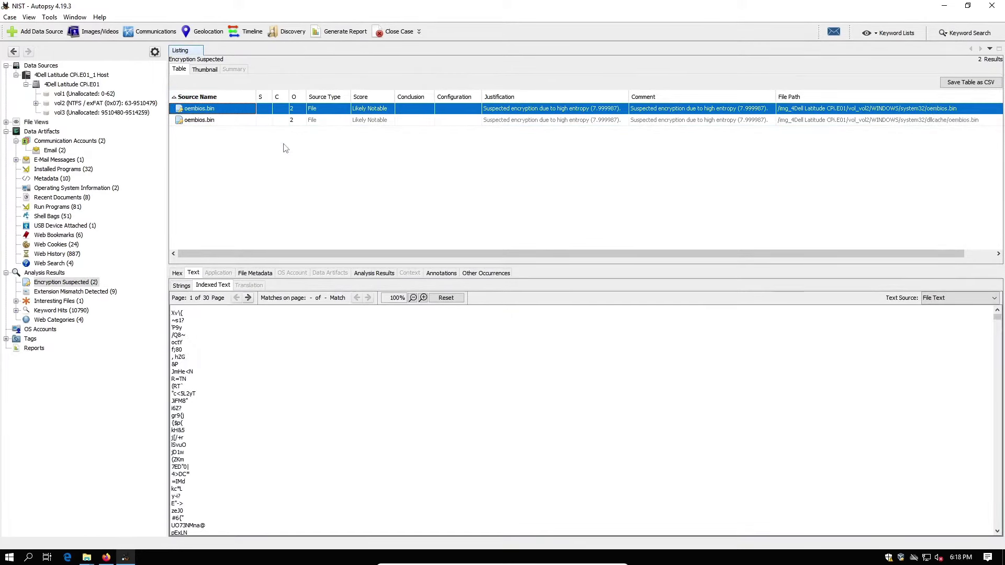
pyautogui.click(177, 272)
pyautogui.scroll(14, 435, 340)
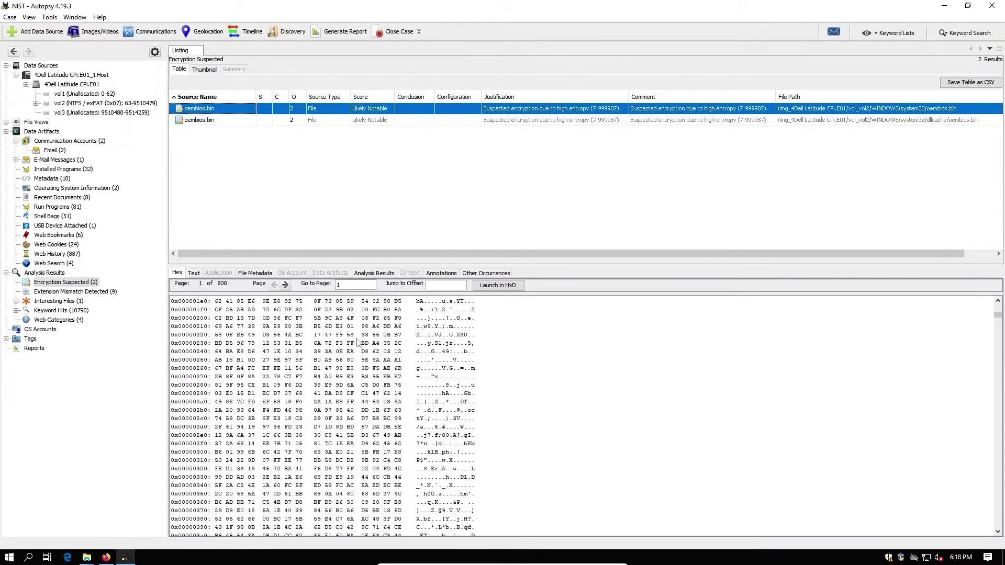
# Step: List the Extension Mismatch Detected files and preview the contents of comempty.dat, Ad468x60.gzf and SUBACK.BIN
pyautogui.click(81, 293)
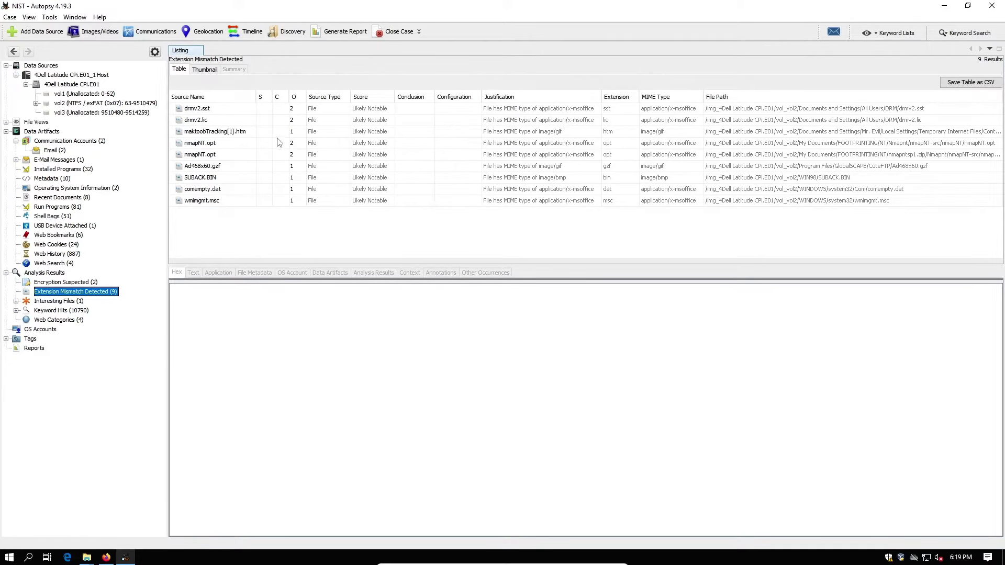
pyautogui.click(238, 190)
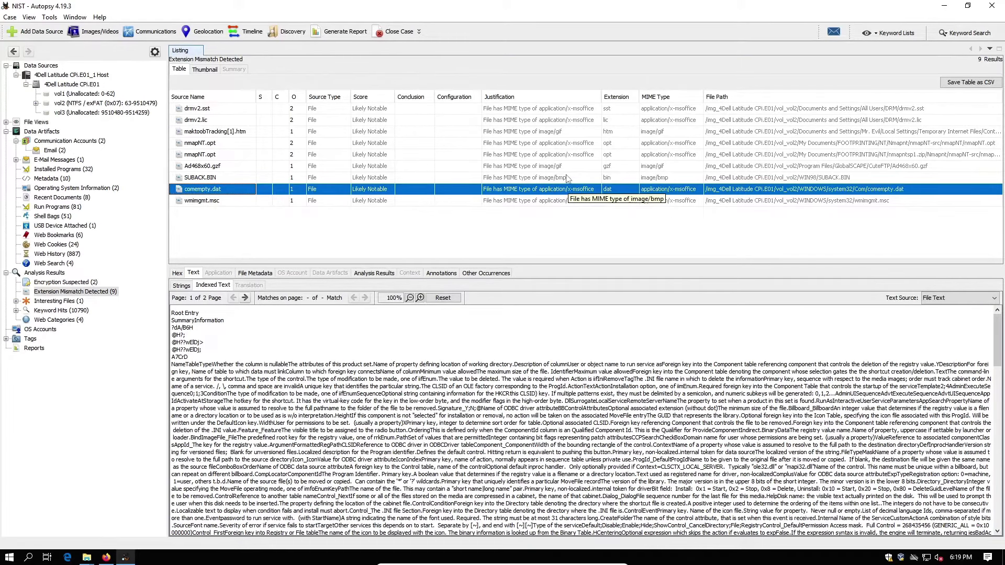
pyautogui.click(569, 178)
pyautogui.click(564, 166)
pyautogui.click(561, 177)
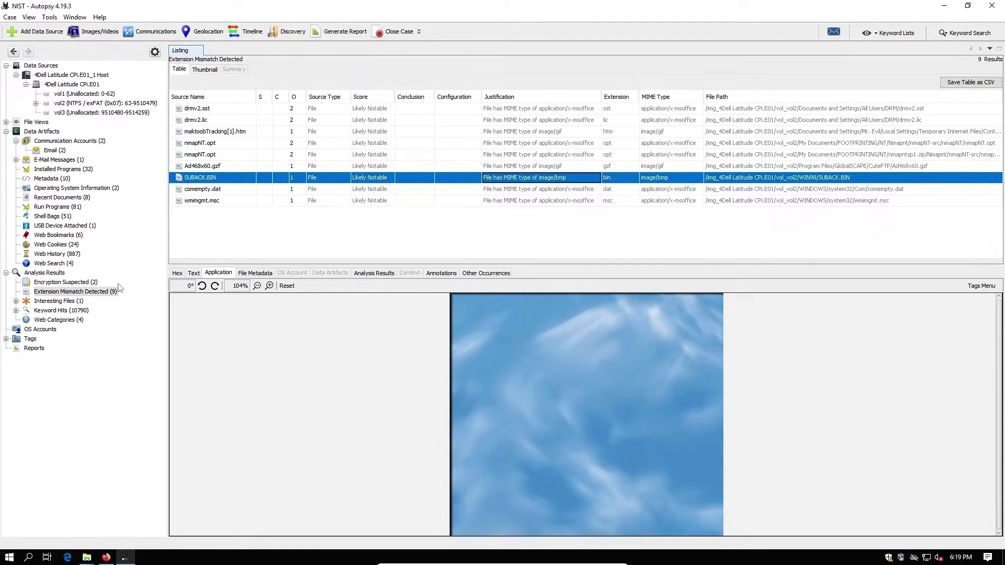
# Step: List the Interesting Files results and check the Possible Zip Bomb item's properties and thumbnail view
pyautogui.click(73, 301)
pyautogui.click(244, 110)
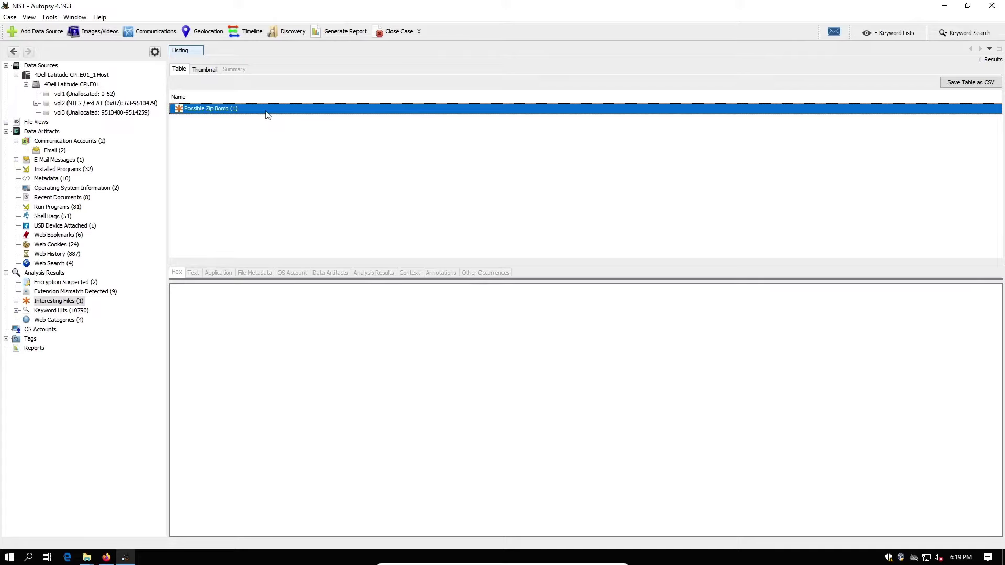
pyautogui.rightClick(269, 112)
pyautogui.click(297, 116)
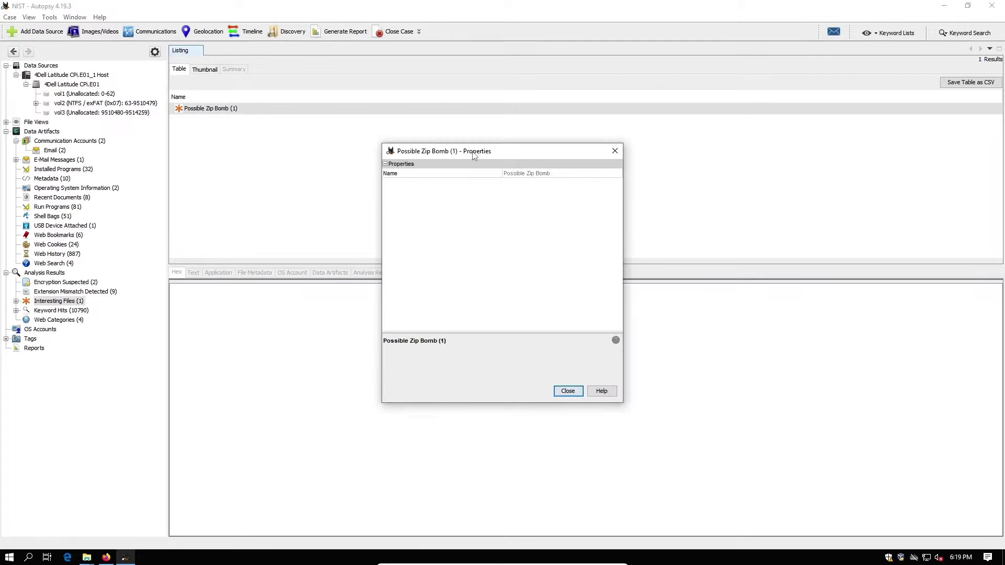
pyautogui.moveTo(473, 152); pyautogui.dragTo(446, 149)
pyautogui.click(590, 150)
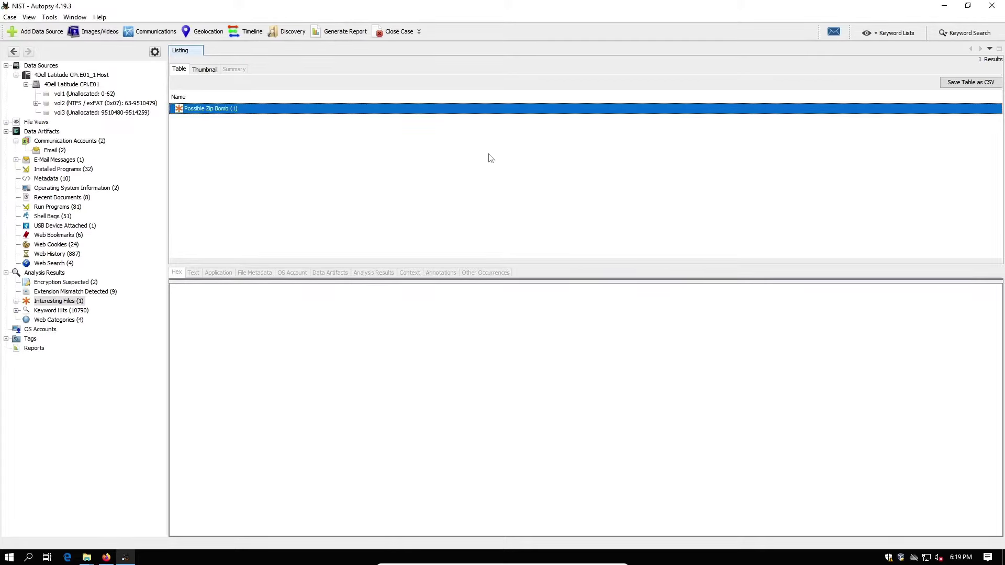
pyautogui.click(205, 69)
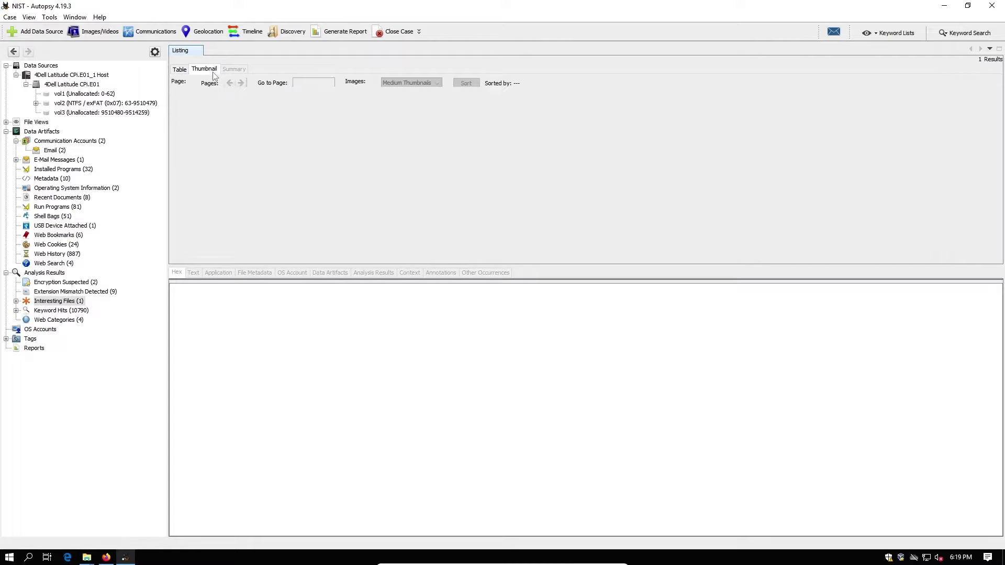
pyautogui.click(180, 70)
# Step: Expand the Email Addresses keyword hits down to the regular expression's matches and look through the listed addresses
pyautogui.click(80, 311)
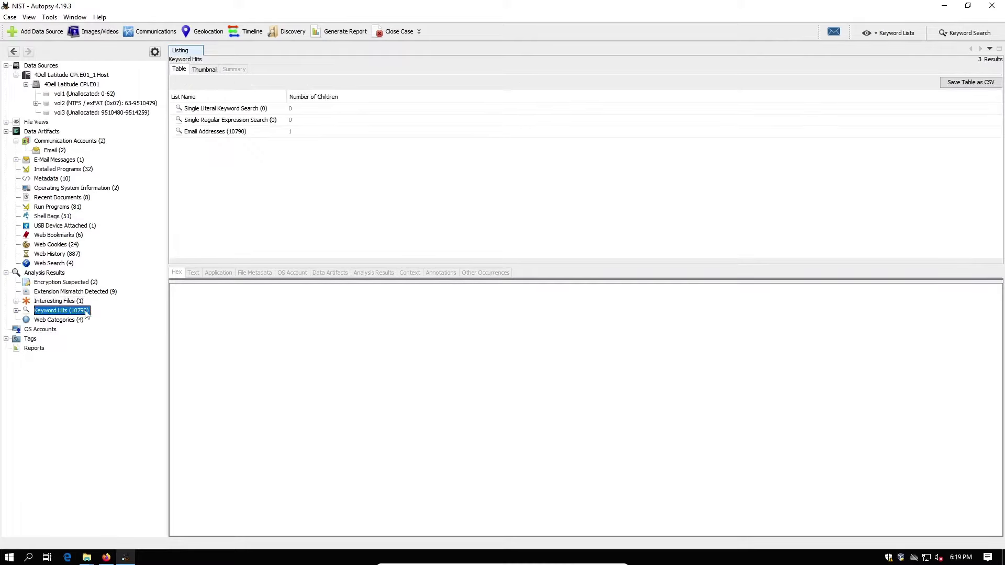
pyautogui.doubleClick(268, 135)
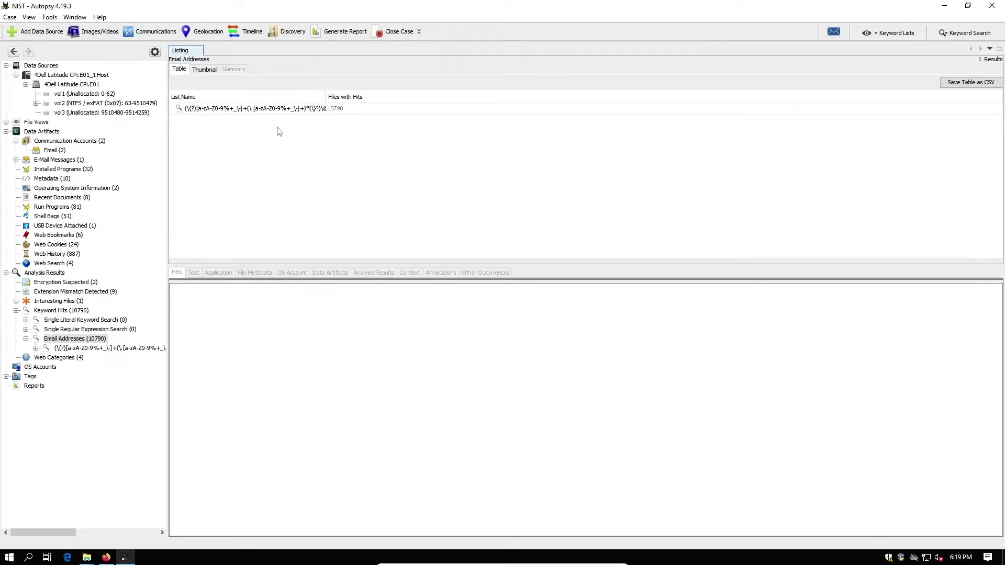
pyautogui.moveTo(325, 98); pyautogui.dragTo(415, 97)
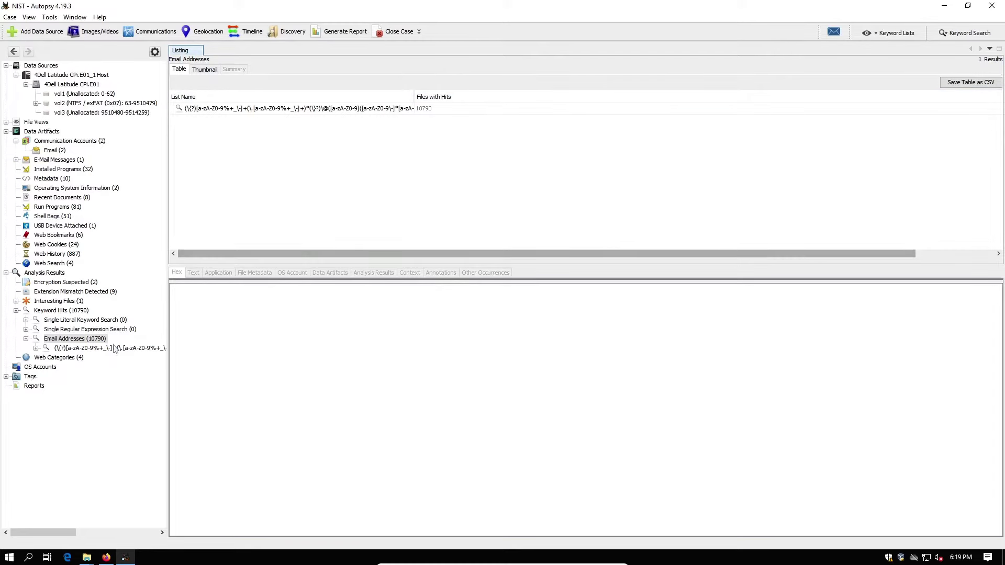
pyautogui.click(57, 348)
pyautogui.click(36, 349)
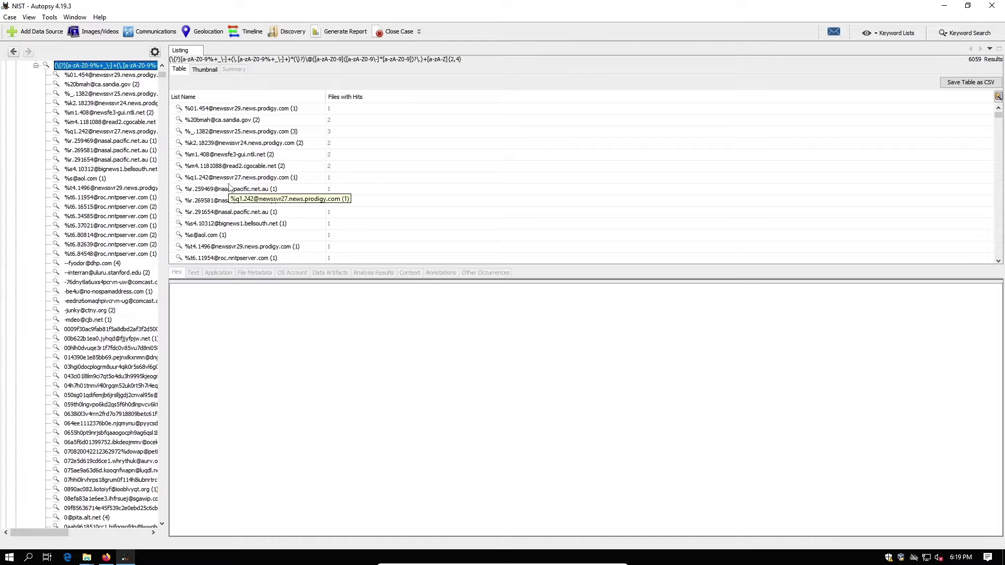
pyautogui.scroll(3, 99, 180)
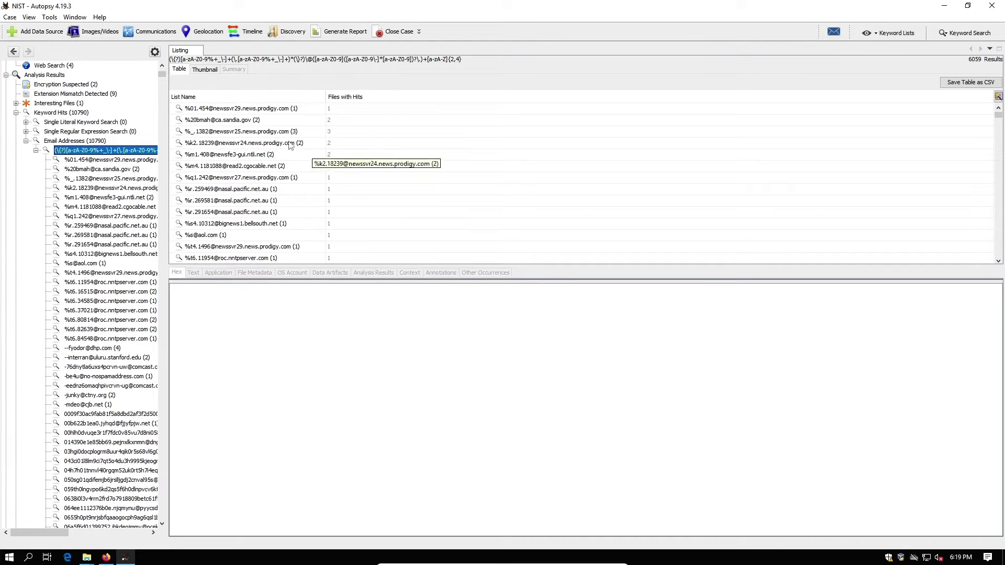
pyautogui.scroll(-10, 289, 145)
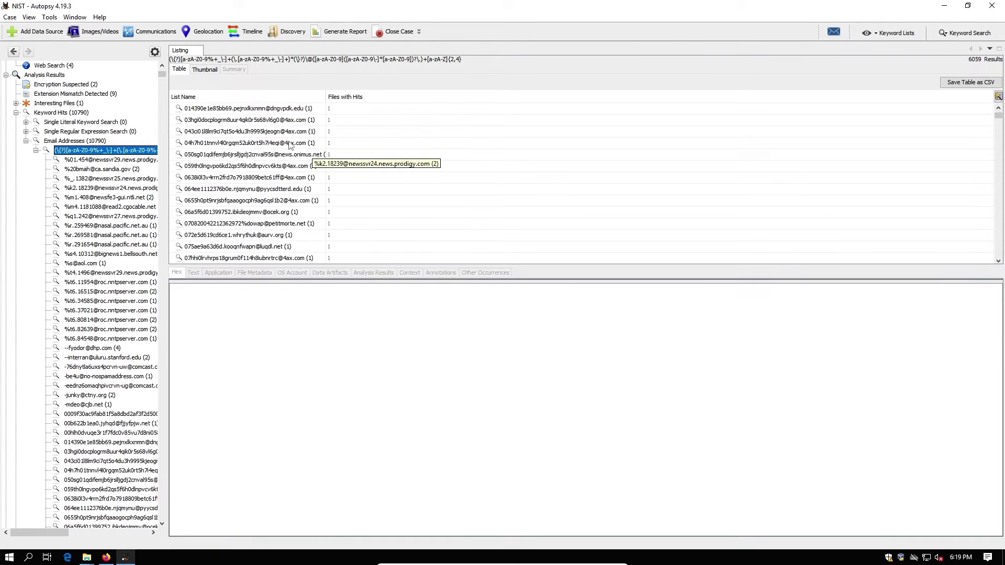
pyautogui.scroll(-5, 289, 145)
pyautogui.scroll(-10, 290, 178)
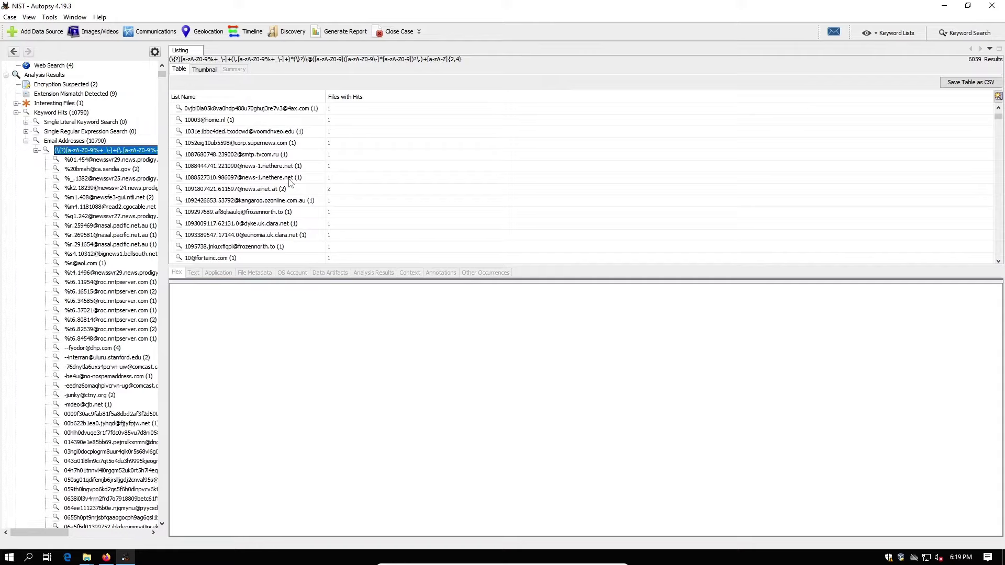
pyautogui.scroll(-5, 289, 180)
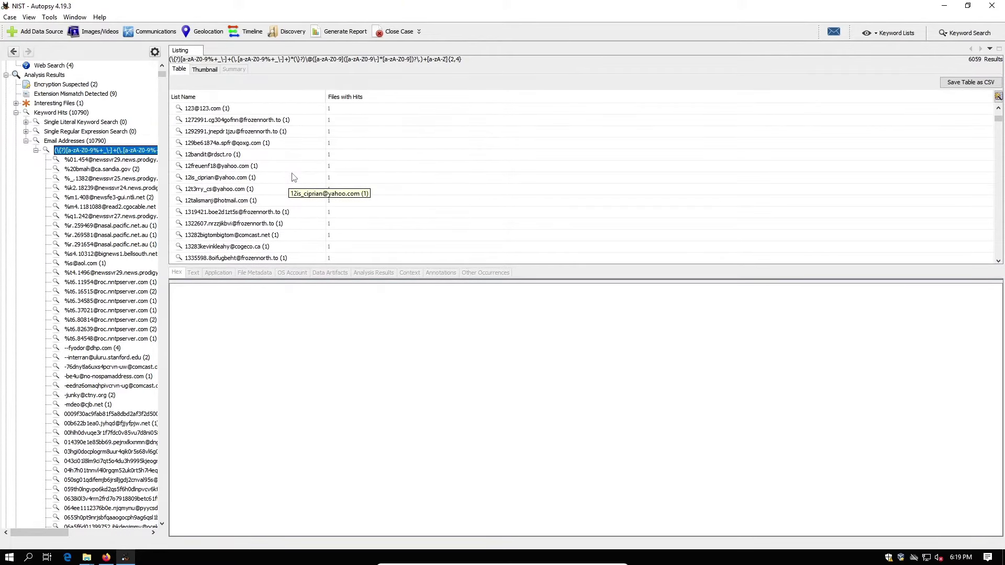
pyautogui.click(35, 150)
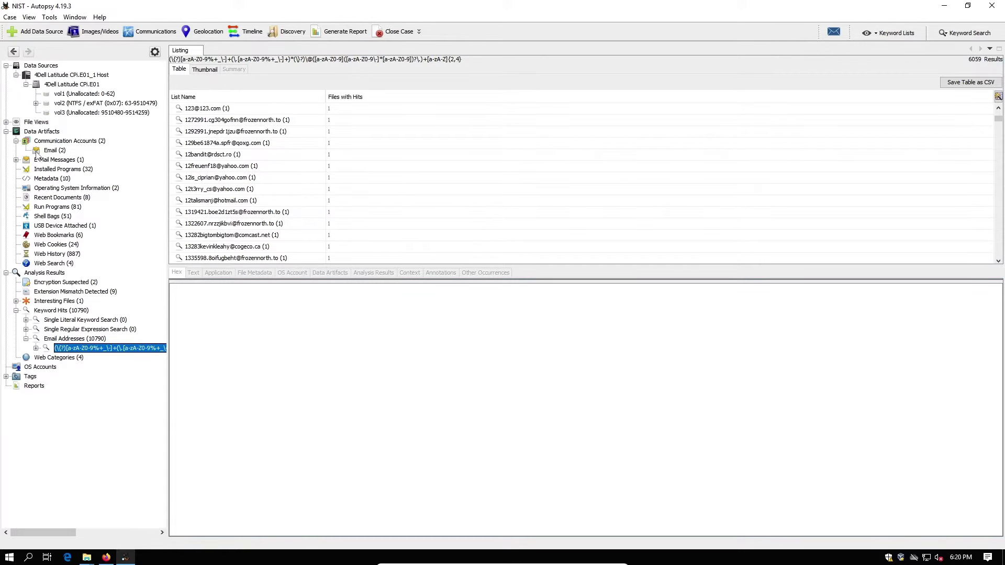
# Step: List the Web Categories results and the OS Accounts, examining the details of the suspect's, Administrator and SUPPORT_388945a0 accounts
pyautogui.click(51, 357)
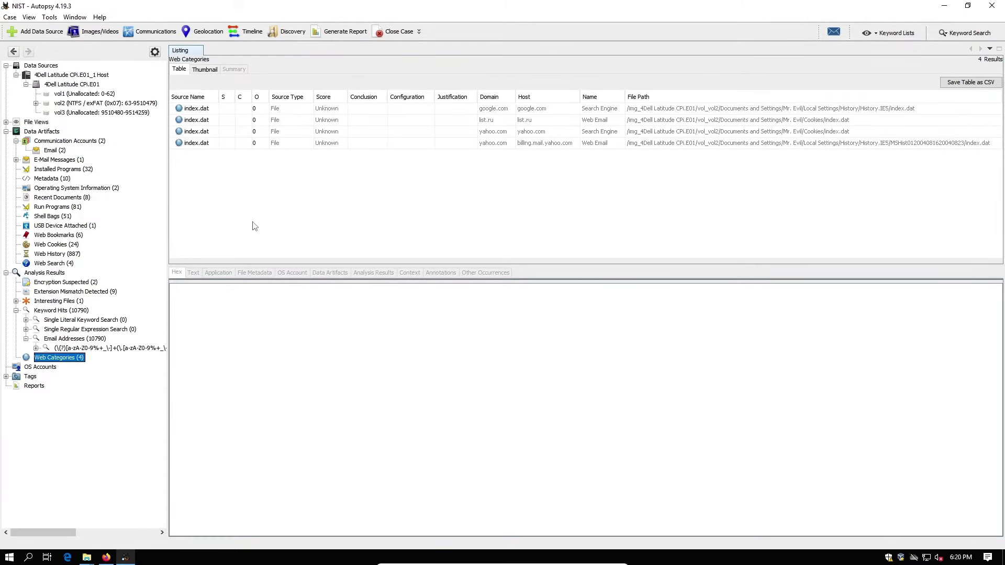
pyautogui.click(45, 368)
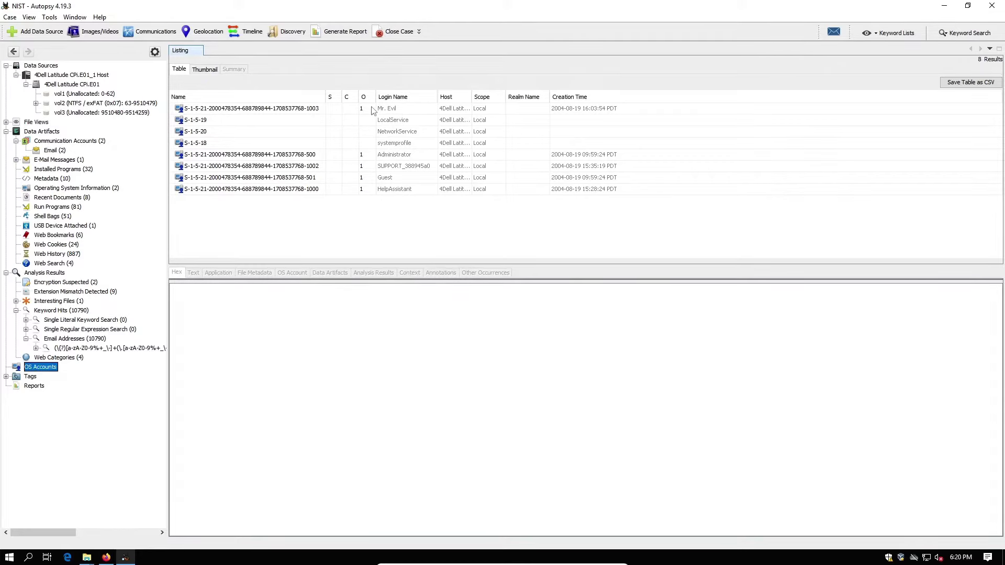
pyautogui.click(425, 109)
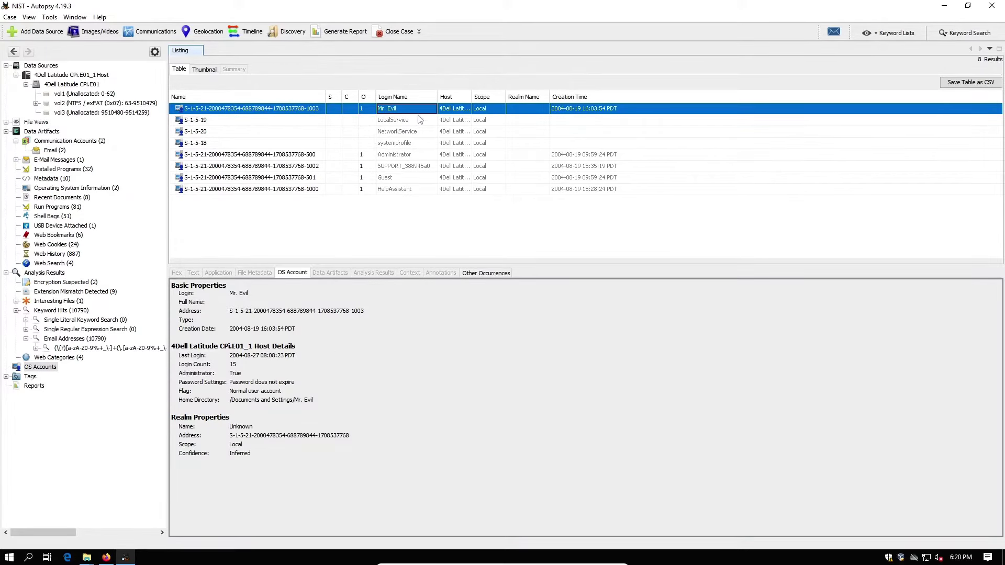
pyautogui.click(313, 155)
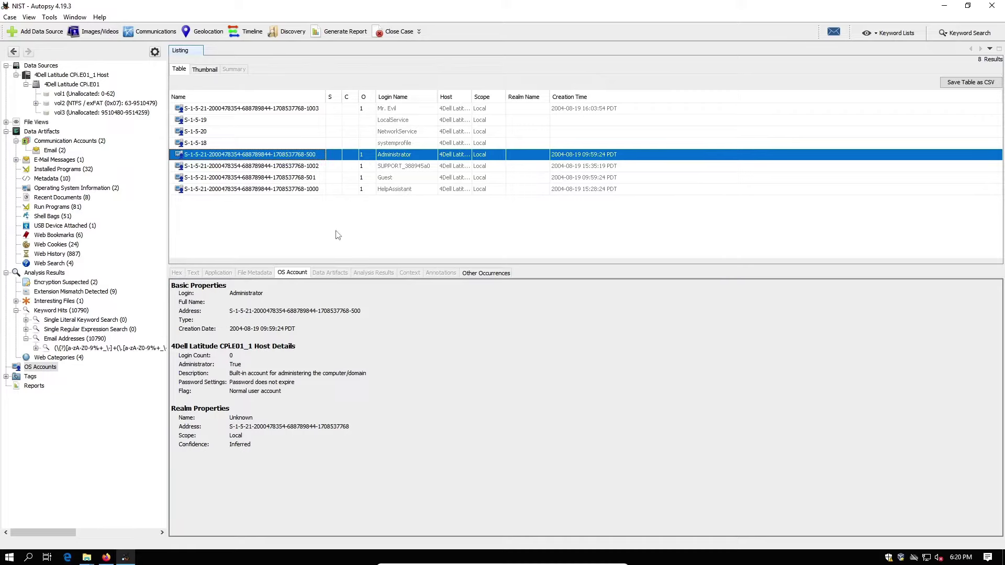
pyautogui.click(552, 108)
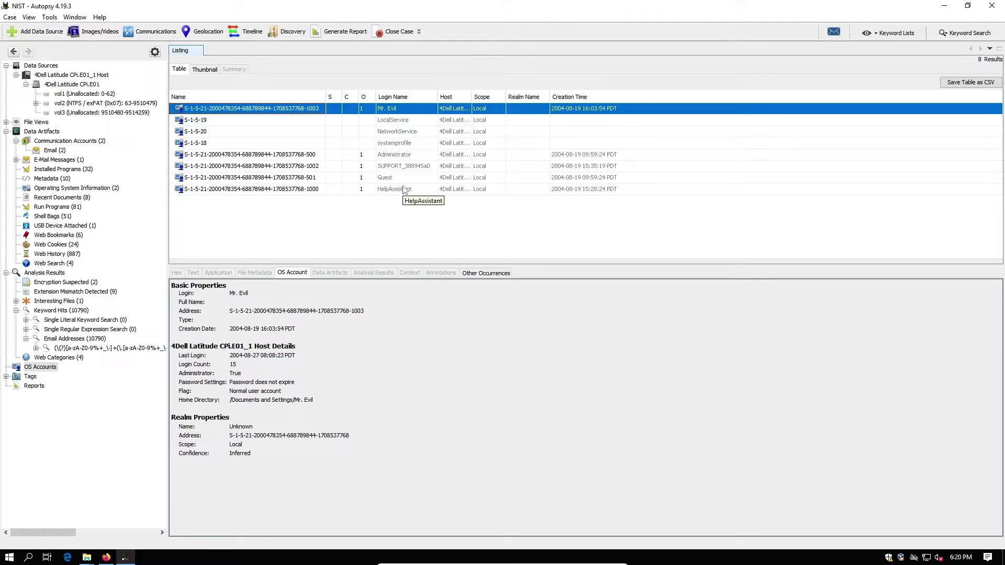
pyautogui.click(265, 167)
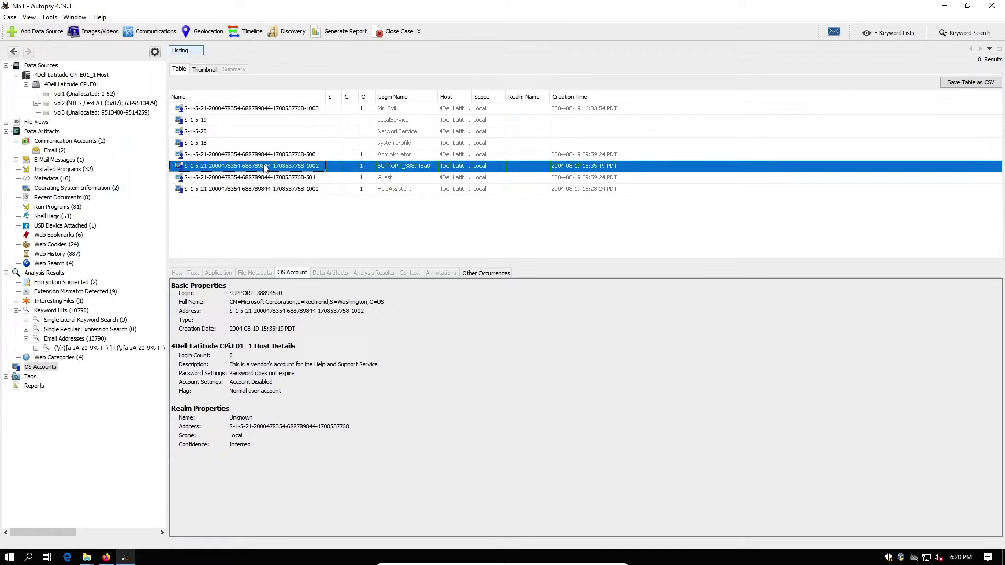
# Step: Sort the OS accounts by name in descending order and view the properties of the suspect's account
pyautogui.click(263, 97)
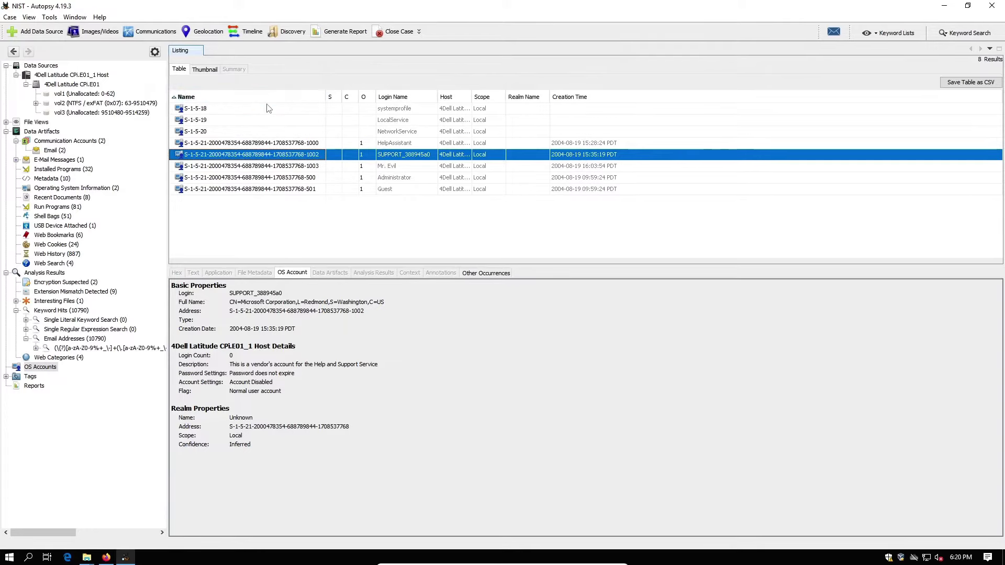
pyautogui.click(262, 98)
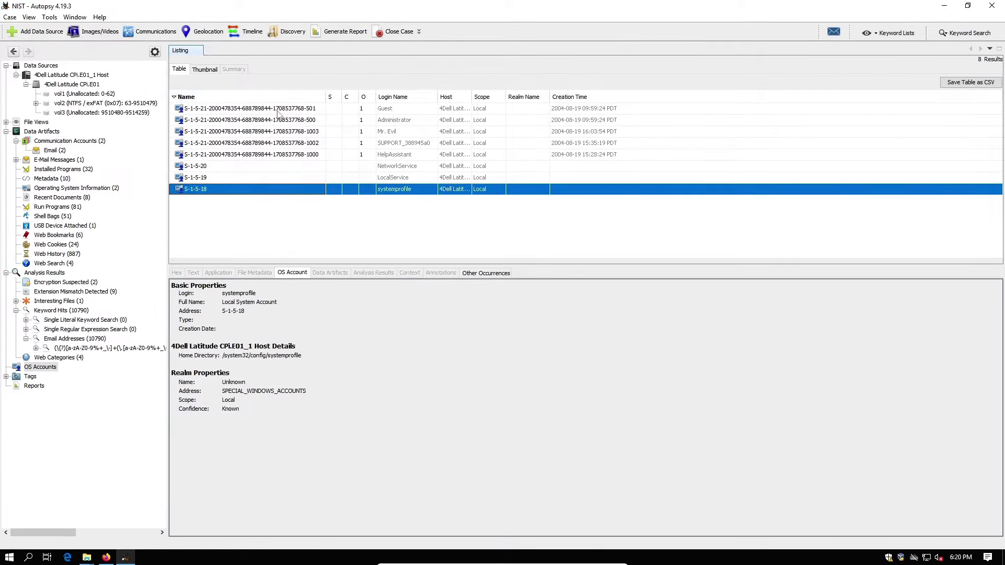
pyautogui.rightClick(283, 134)
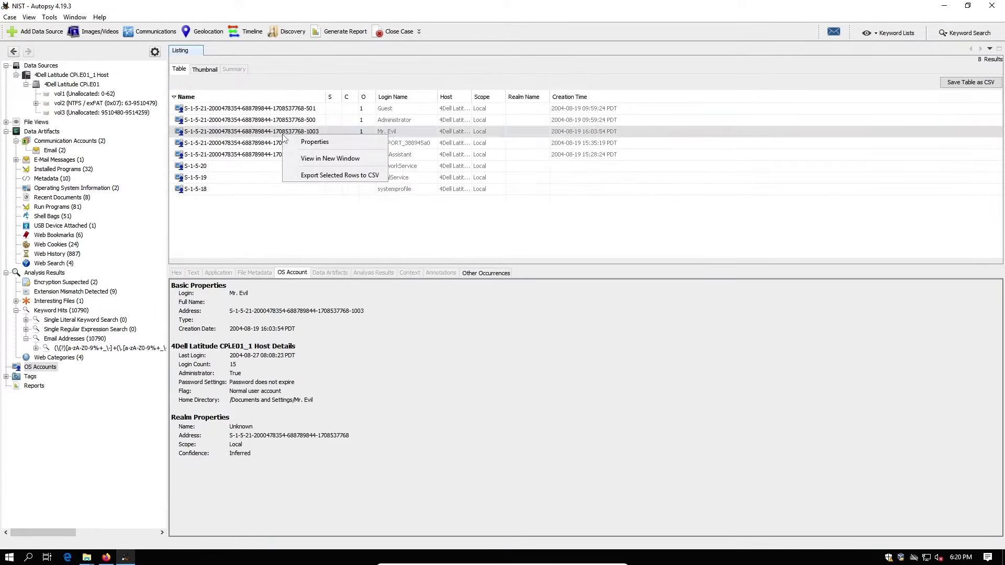
pyautogui.click(304, 144)
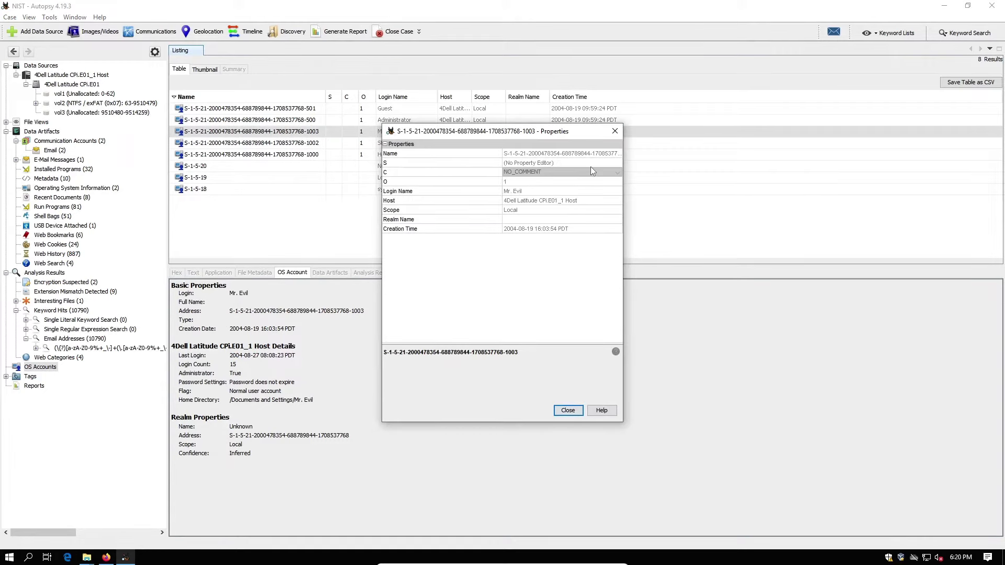
pyautogui.click(615, 132)
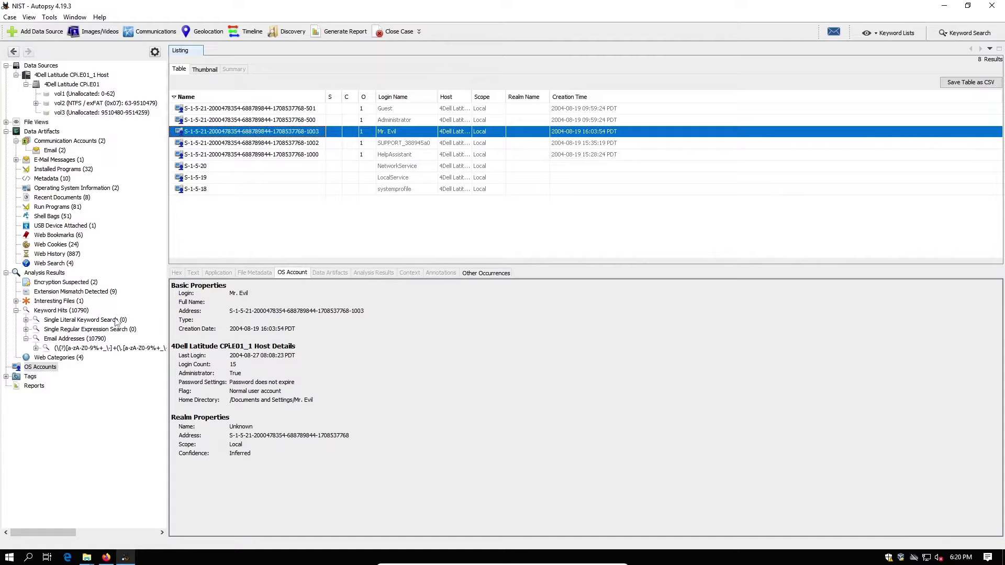
# Step: Open the Follow Up tag's Result Tags and inspect the tagged Operating System Information artifact
pyautogui.click(32, 378)
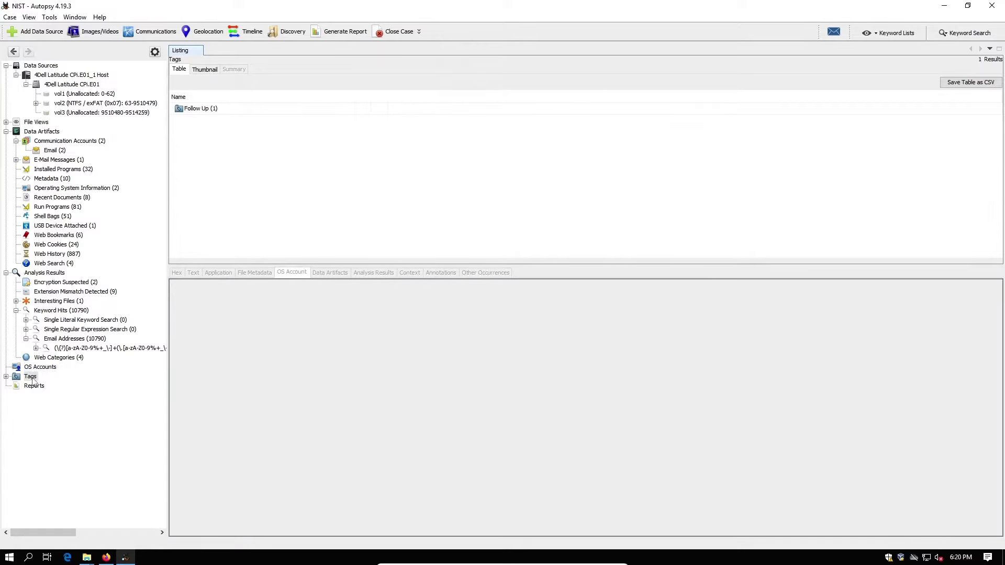
pyautogui.doubleClick(244, 108)
pyautogui.doubleClick(233, 120)
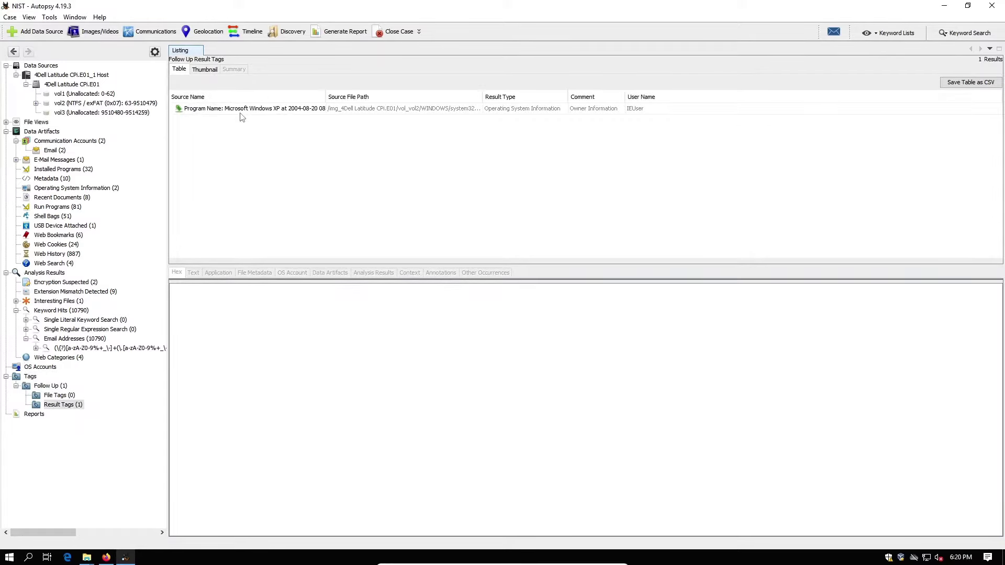
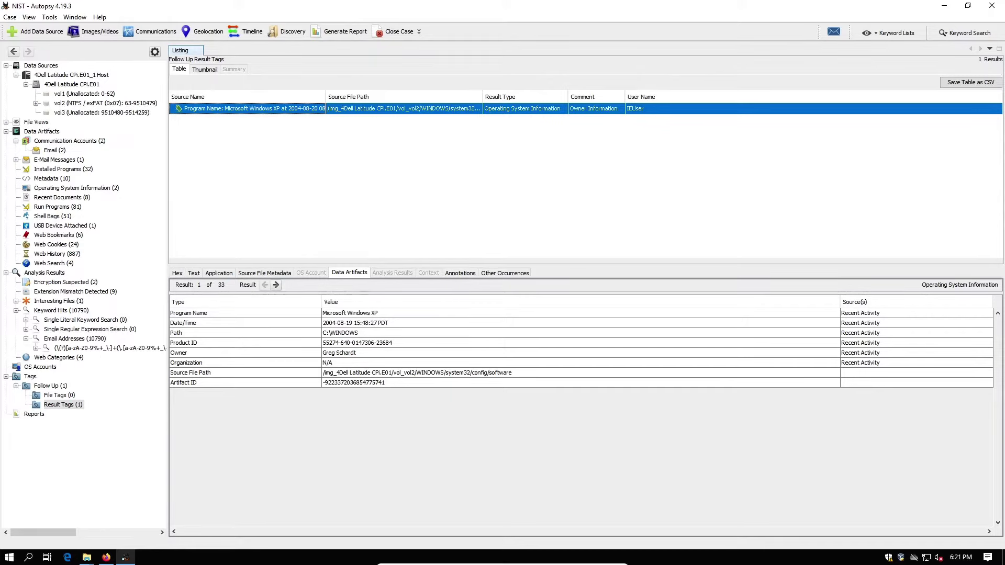
# Step: List the email addresses matched by the regular expression under the Email Addresses keyword hits and expand its node
pyautogui.rightClick(88, 349)
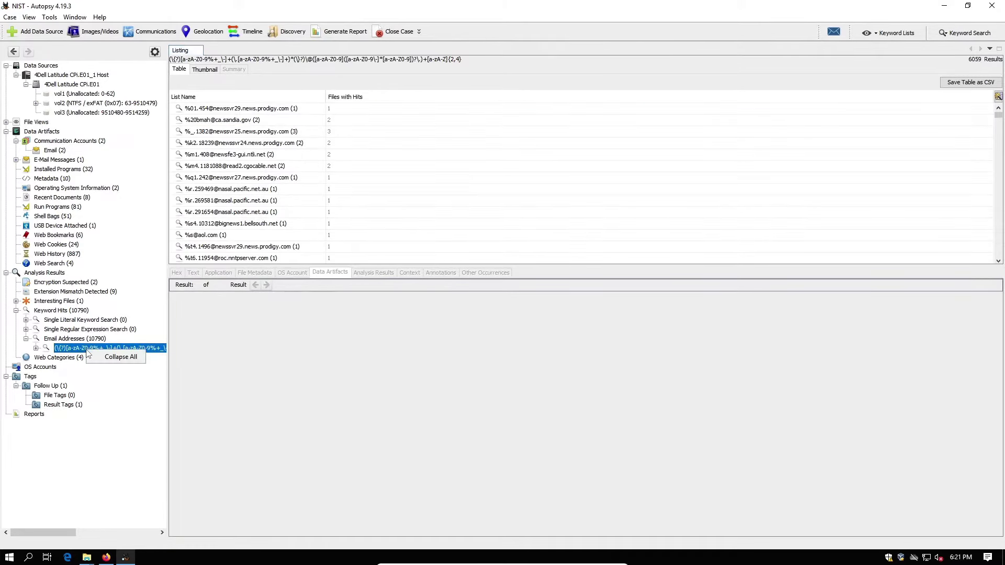
pyautogui.click(36, 350)
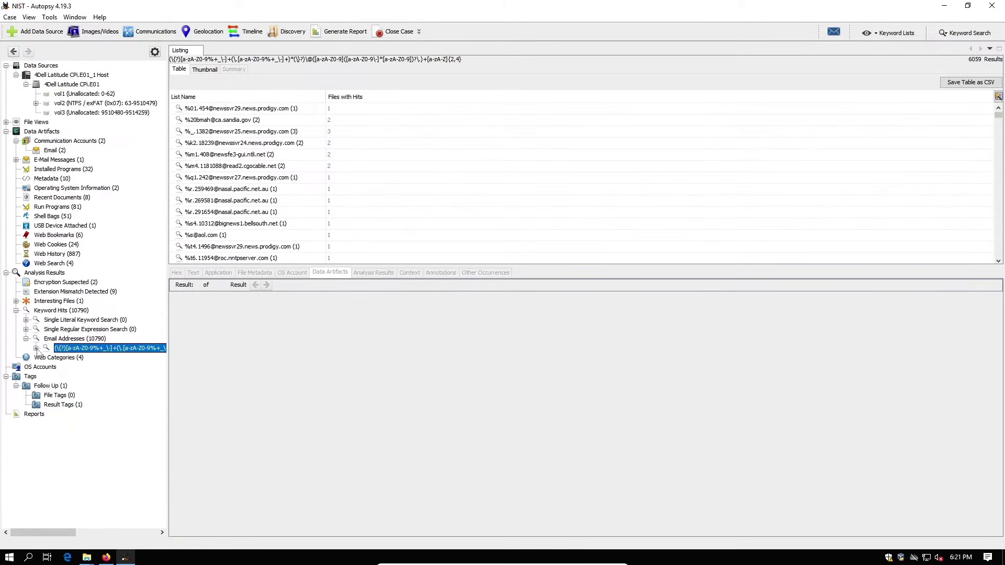
pyautogui.click(36, 348)
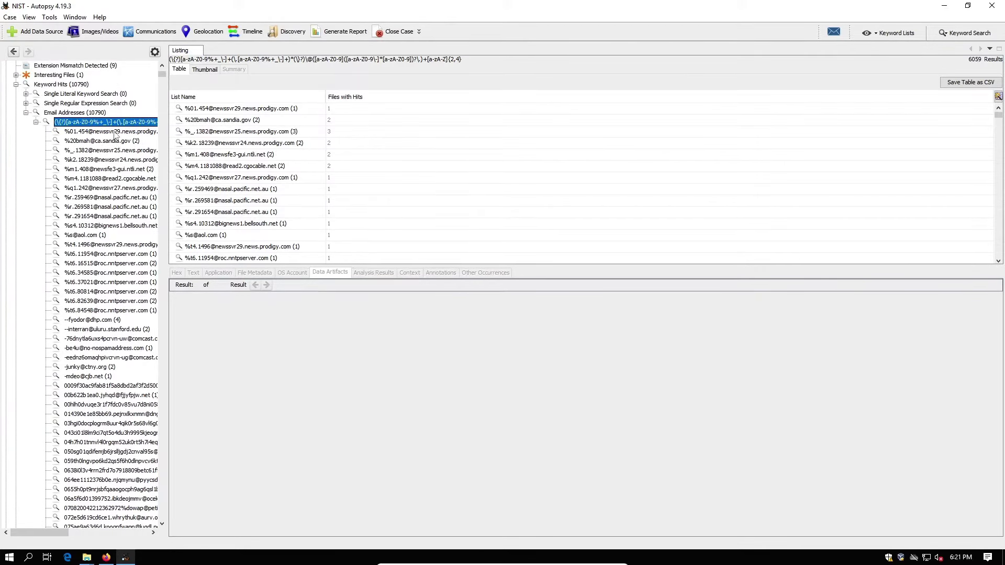
# Step: Export the email address hits table as a CSV file named emails on the Desktop
pyautogui.click(961, 85)
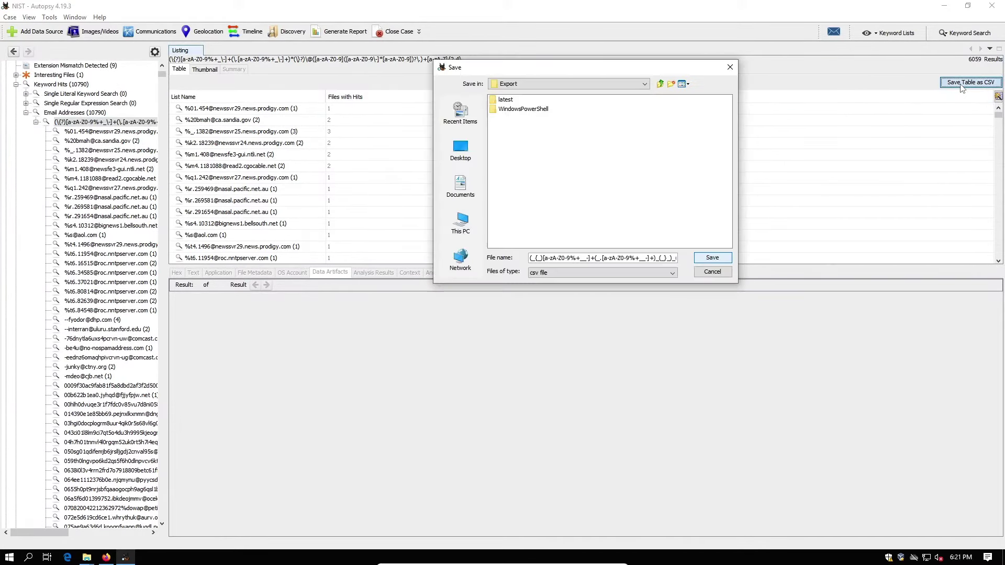
pyautogui.click(463, 149)
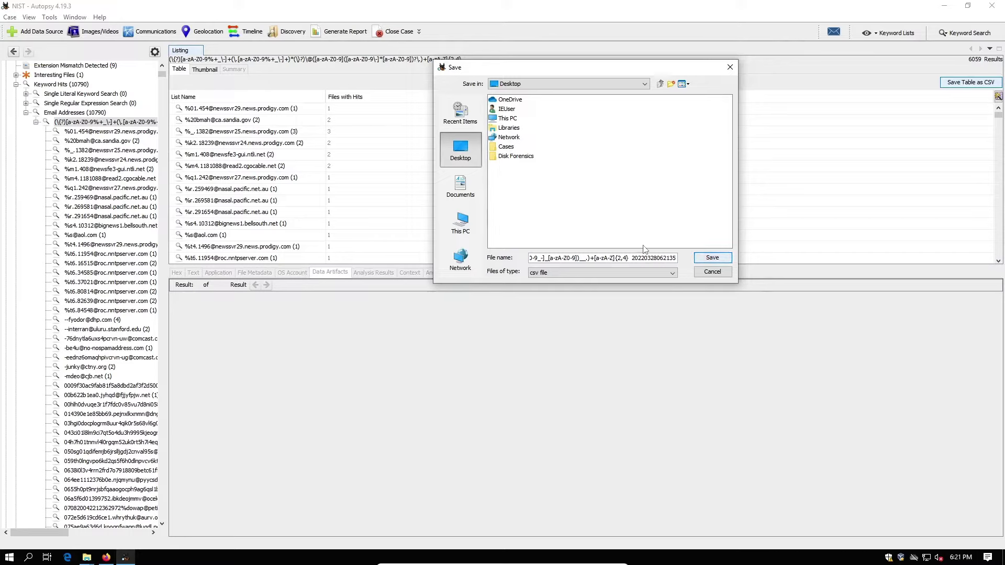
pyautogui.moveTo(646, 259)
pyautogui.mouseDown()
pyautogui.moveTo(529, 258)
pyautogui.moveTo(643, 258)
pyautogui.mouseUp()
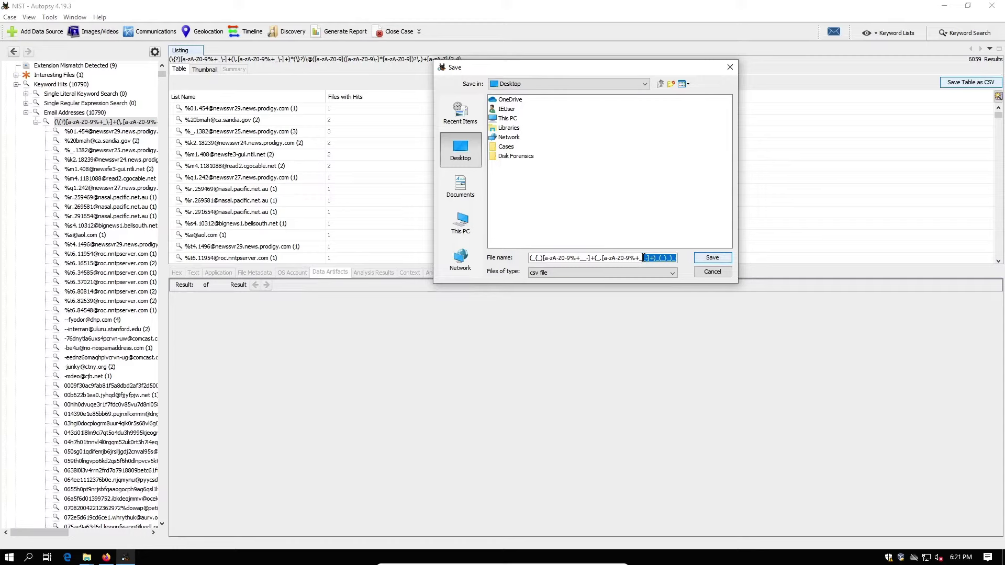
pyautogui.moveTo(643, 257); pyautogui.dragTo(552, 253)
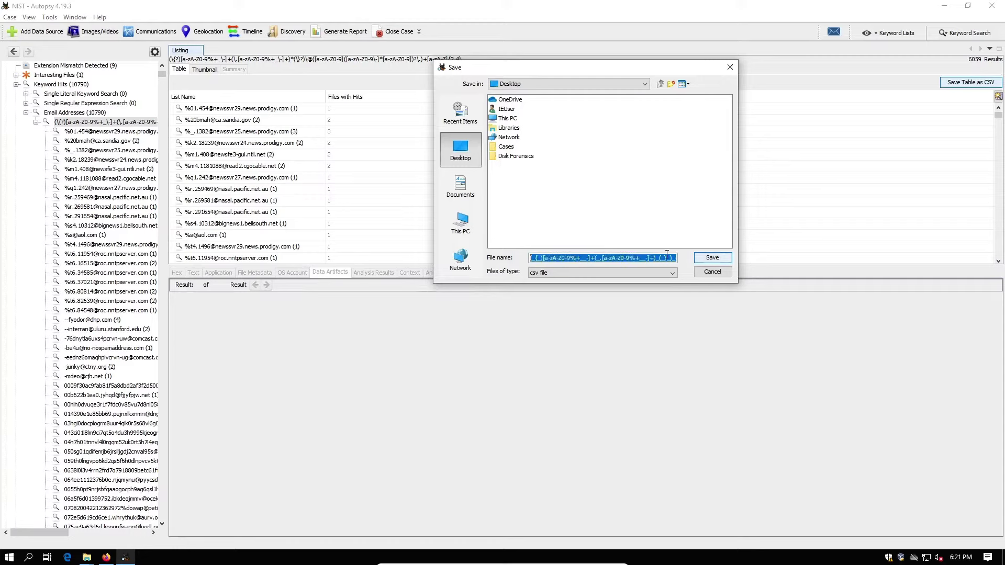
pyautogui.click(552, 253)
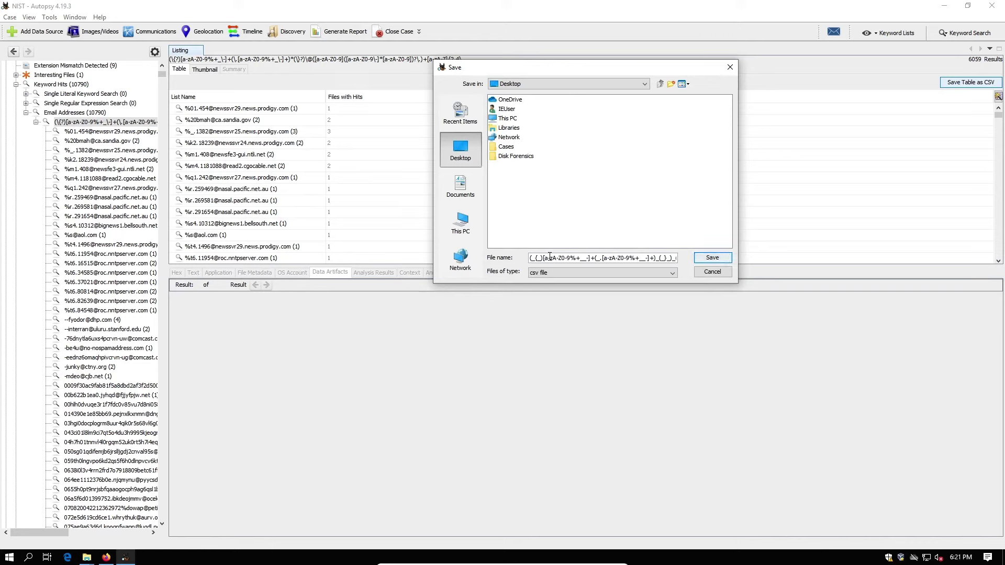
pyautogui.hotkey('ctrl', 'a')
pyautogui.press('BackSpace')
pyautogui.write('ea')
pyautogui.press('BackSpace')
pyautogui.press('BackSpace')
pyautogui.press('BackSpace')
pyautogui.write('mails')
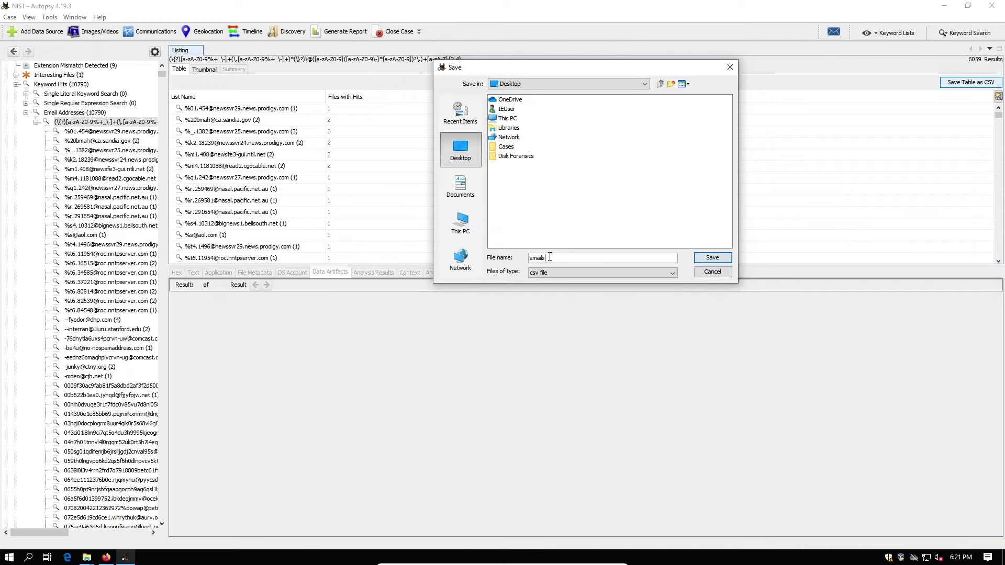
pyautogui.click(713, 258)
pyautogui.click(559, 305)
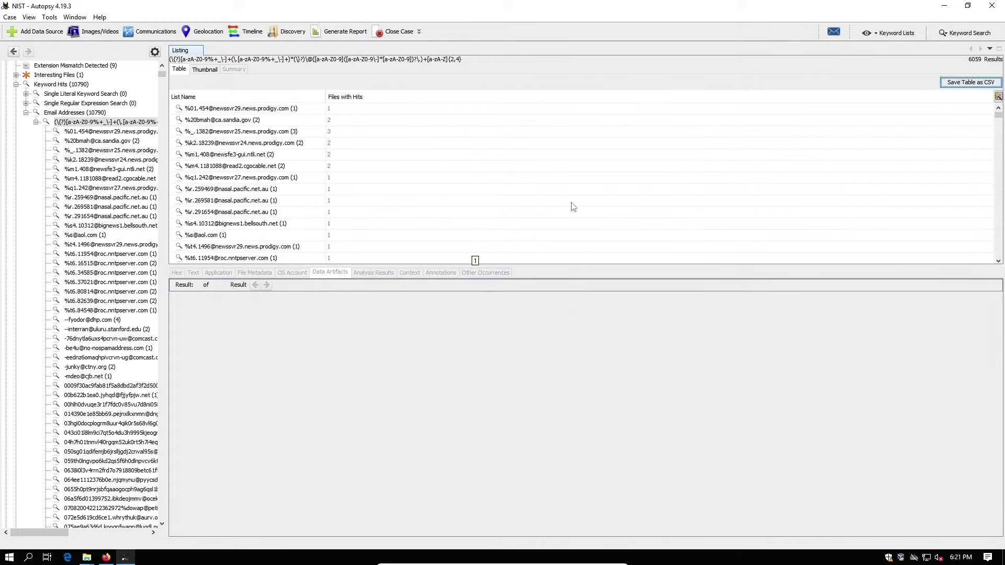
# Step: Minimize Autopsy, open the desktop file emails.csv in Notepad++ and look through the exported addresses
pyautogui.click(943, 5)
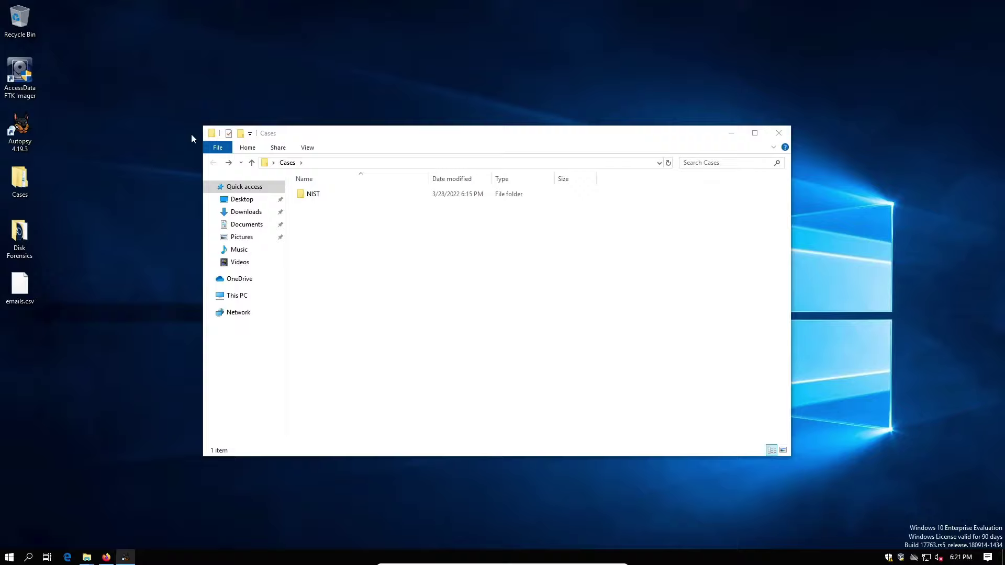
pyautogui.rightClick(24, 292)
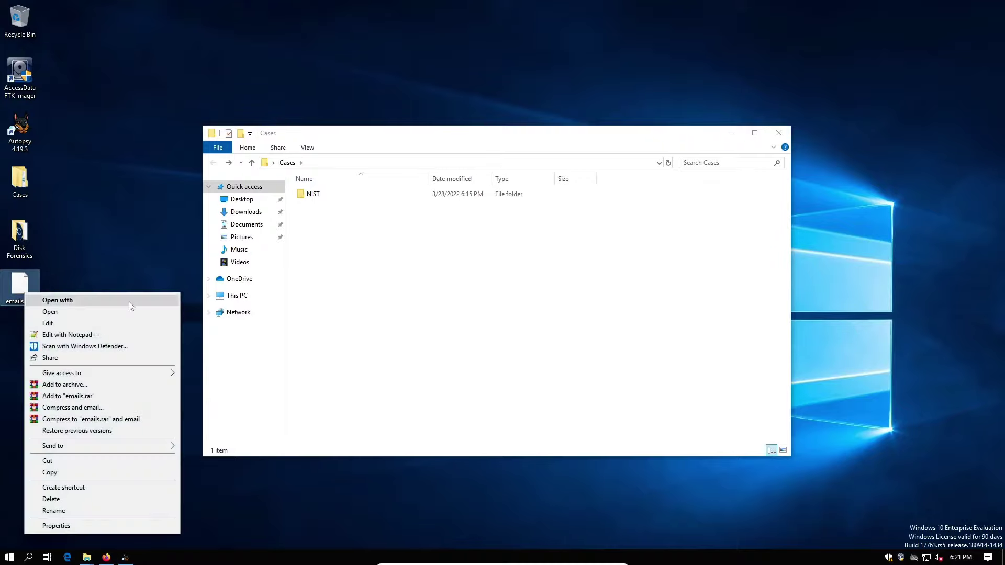
pyautogui.click(104, 333)
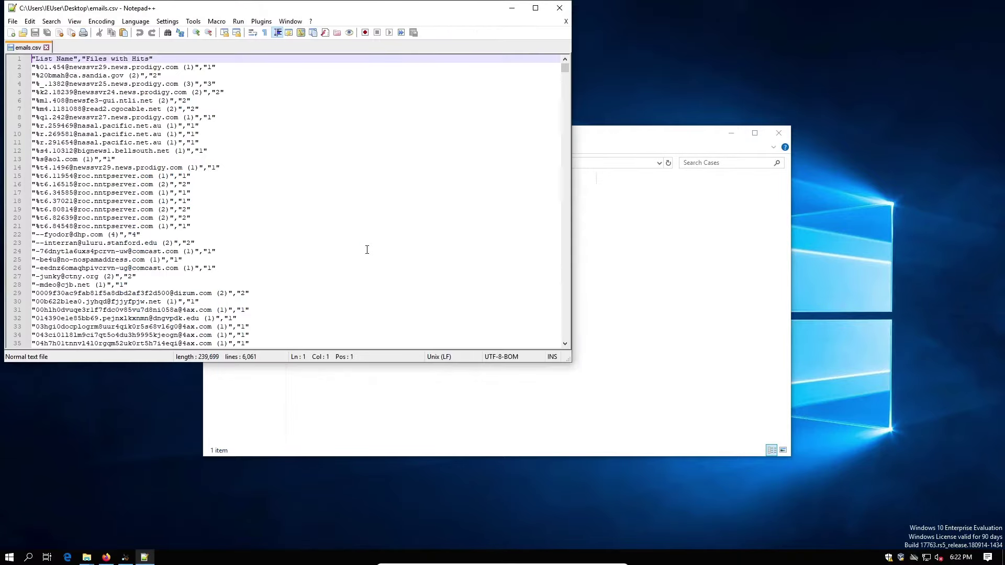
pyautogui.scroll(-10, 278, 215)
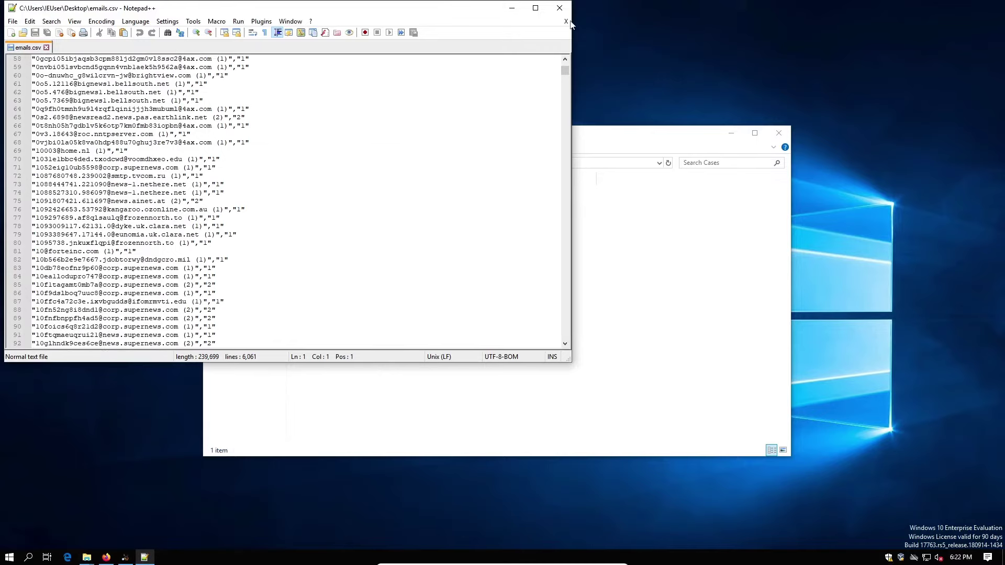
pyautogui.click(559, 8)
# Step: Delete emails.csv from the desktop, switch back to Autopsy and collapse the Email Addresses keyword hits
pyautogui.click(37, 291)
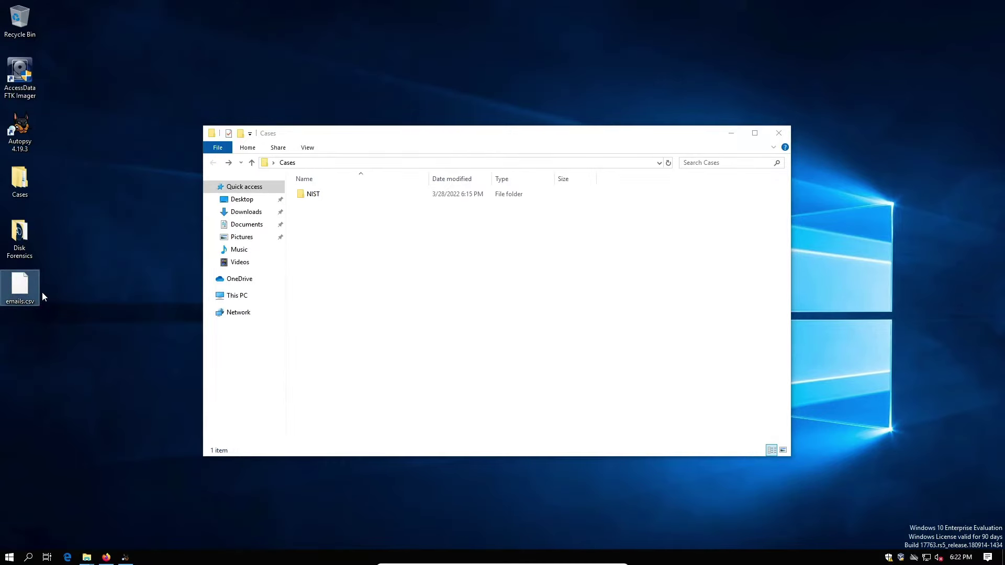
pyautogui.press('Delete')
pyautogui.click(125, 557)
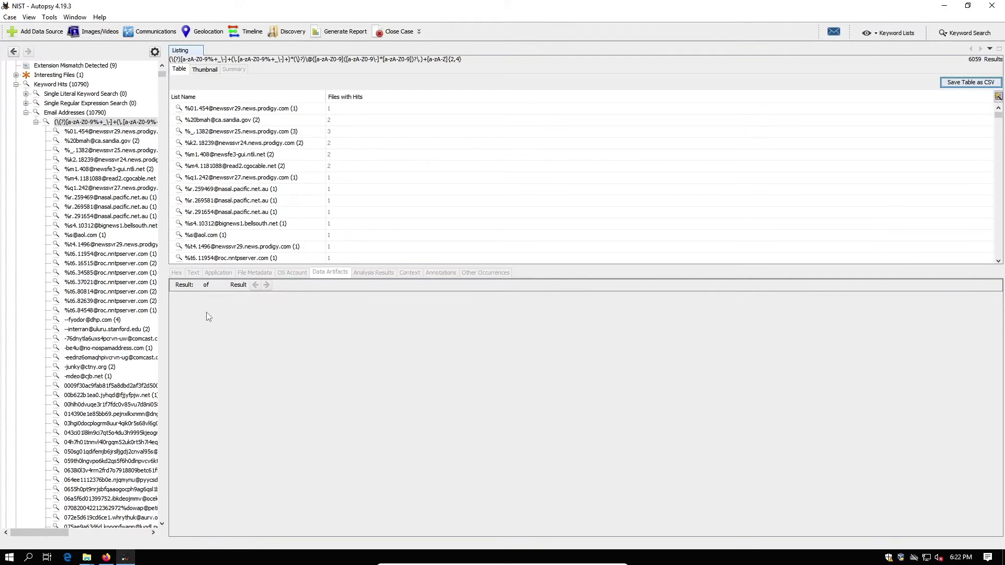
pyautogui.click(26, 112)
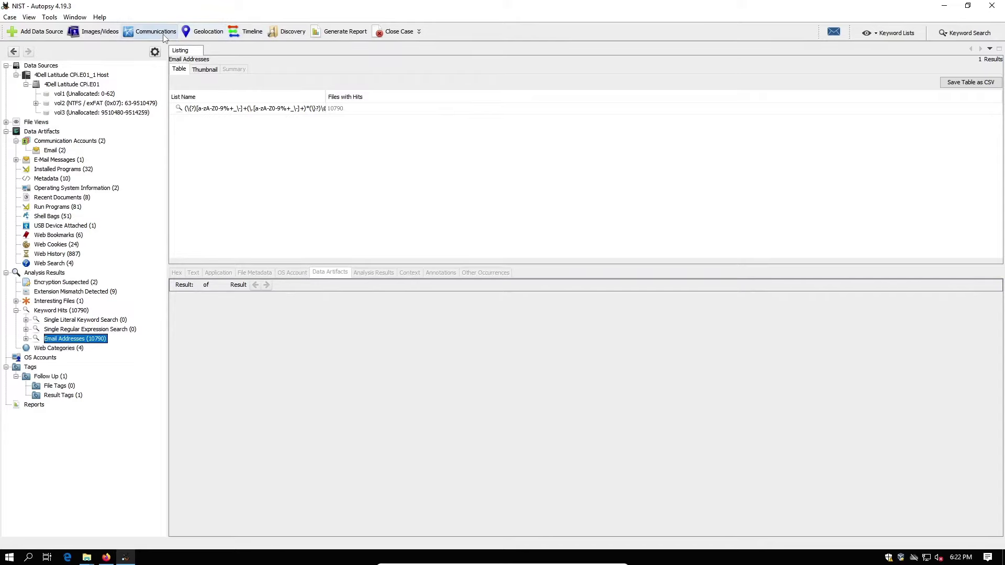
# Step: Open the Image/Video Gallery, look through the image groups by path, and close it
pyautogui.click(100, 32)
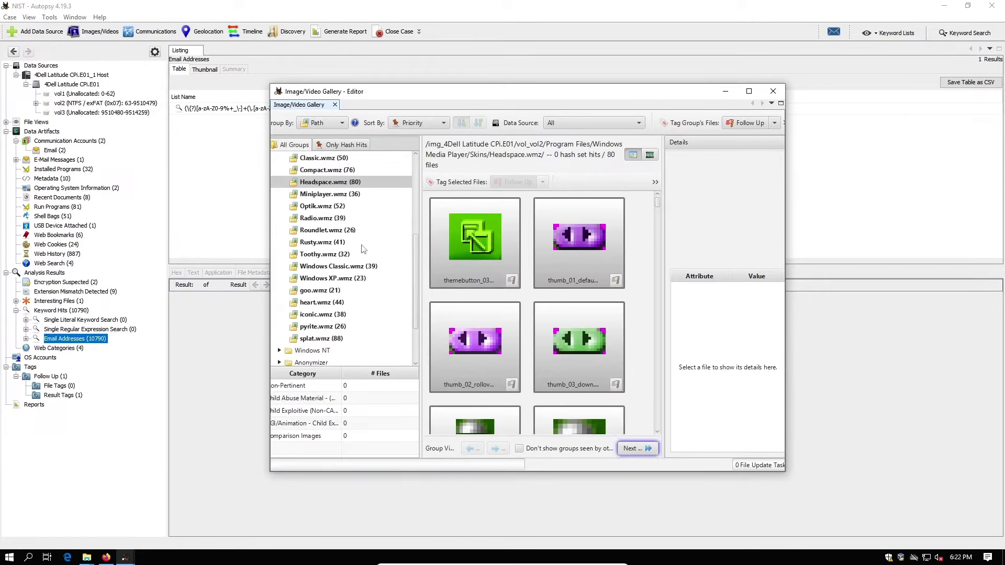
pyautogui.scroll(5, 314, 196)
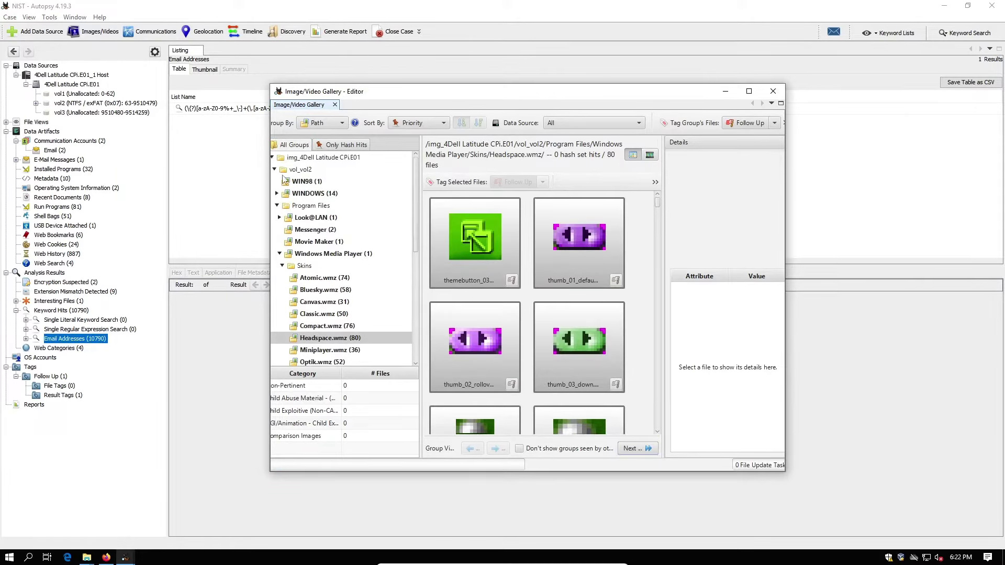
pyautogui.scroll(-4, 330, 207)
pyautogui.scroll(-2, 329, 207)
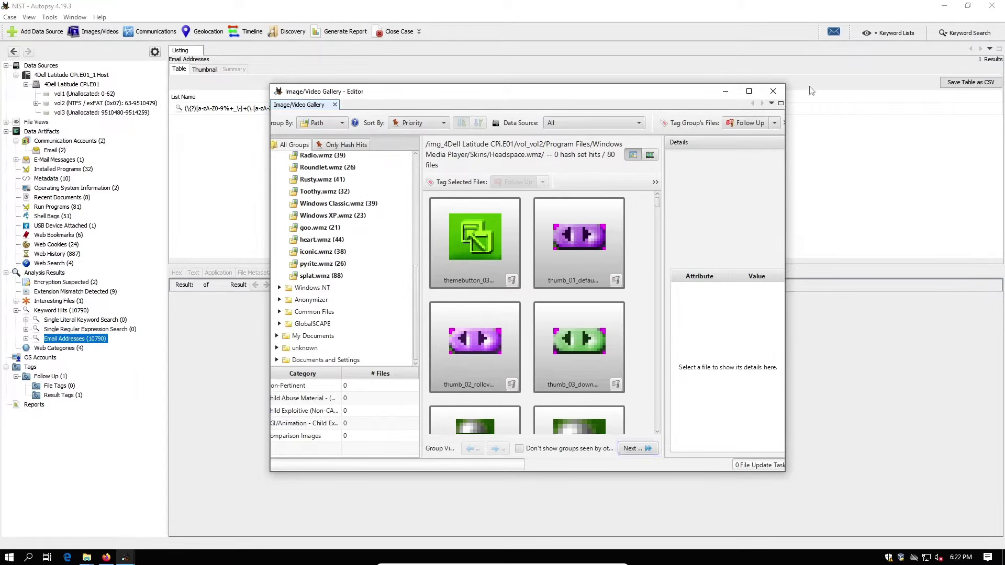
pyautogui.click(773, 91)
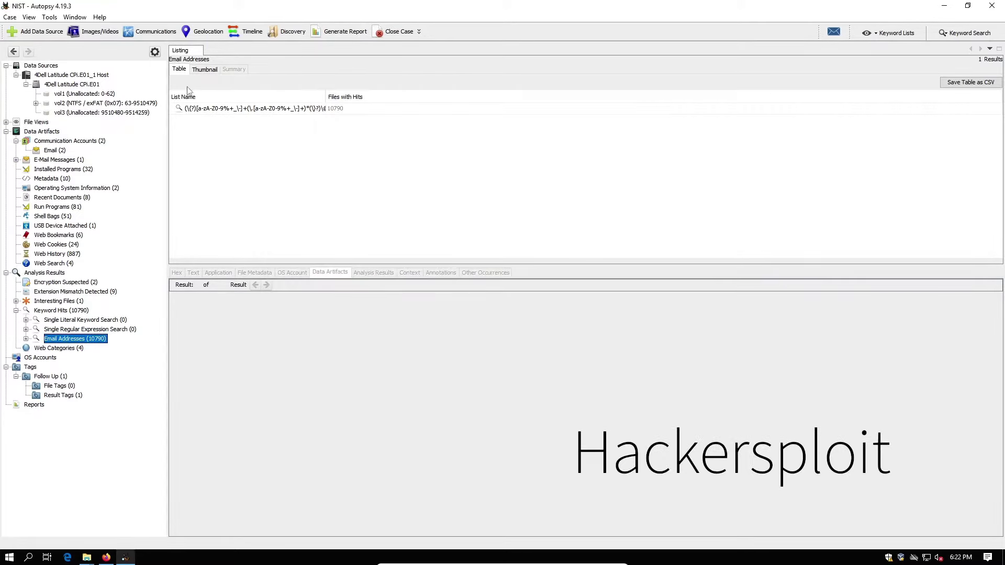
# Step: Open the Communications Visualization in a maximized window and compare the summaries of the two email accounts
pyautogui.click(150, 31)
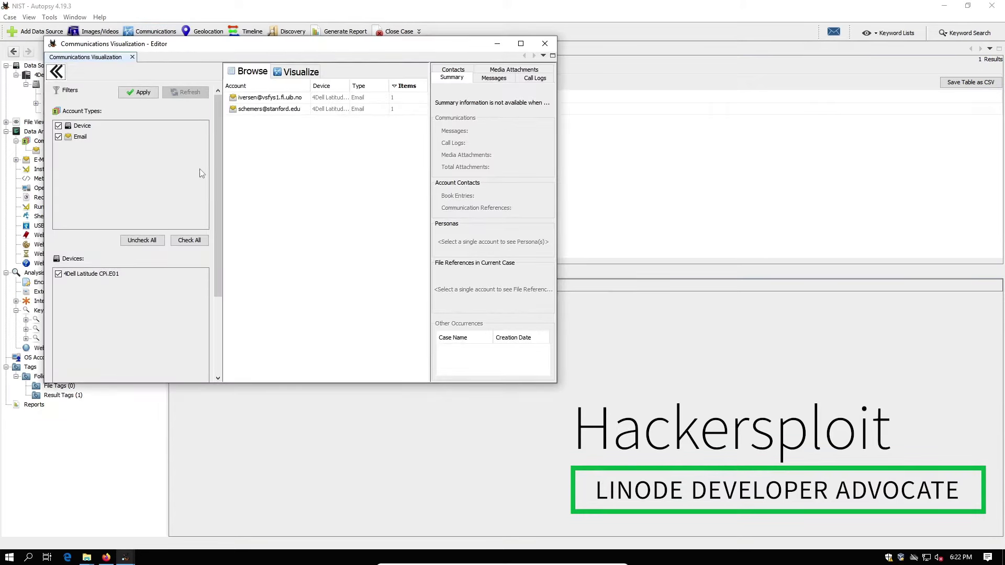
pyautogui.click(267, 113)
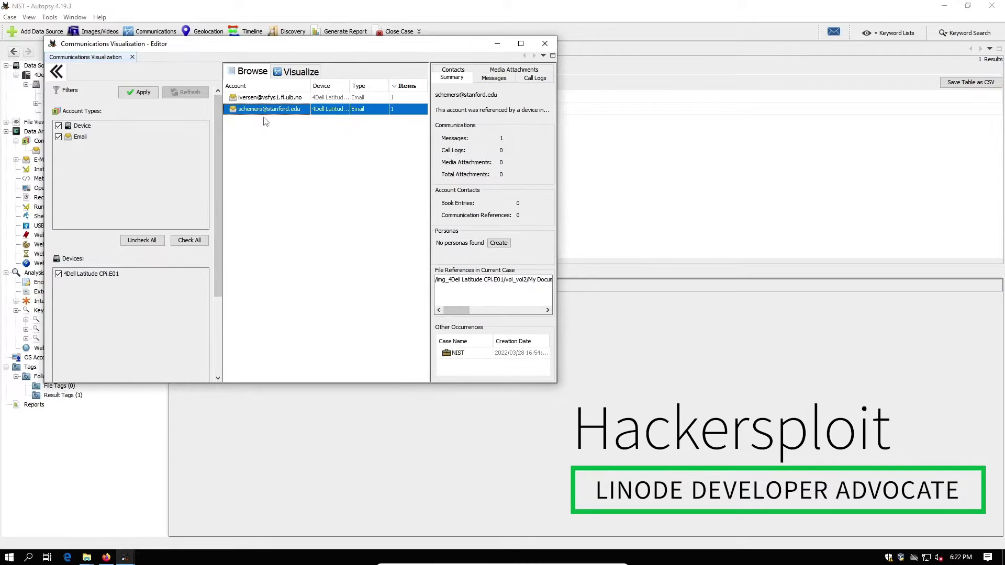
pyautogui.click(526, 46)
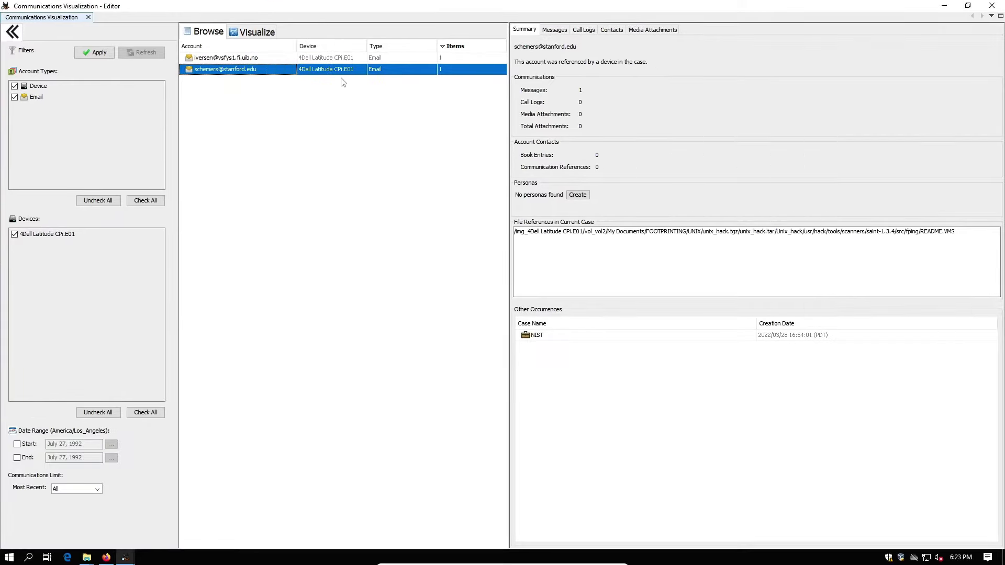
pyautogui.click(267, 59)
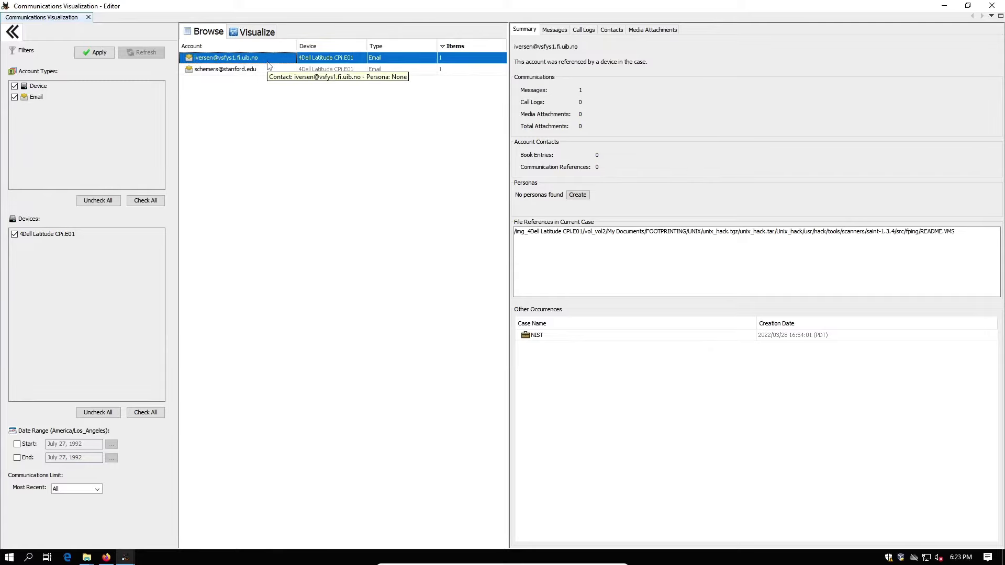
pyautogui.click(268, 70)
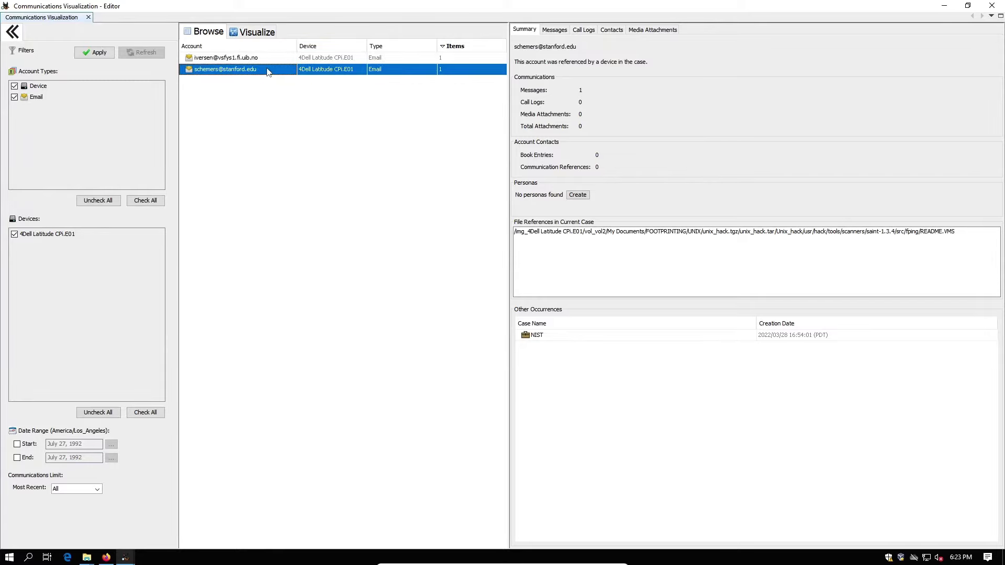
pyautogui.click(267, 59)
pyautogui.click(265, 69)
pyautogui.click(266, 60)
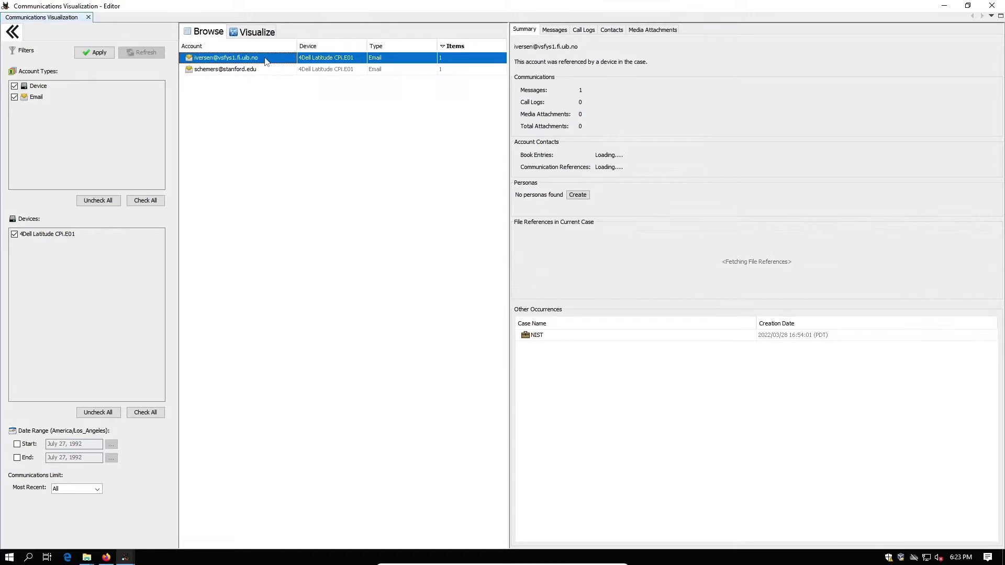
# Step: Check the README.VMS file reference and the message threads of the first email account, and close the Communications Visualization
pyautogui.click(930, 235)
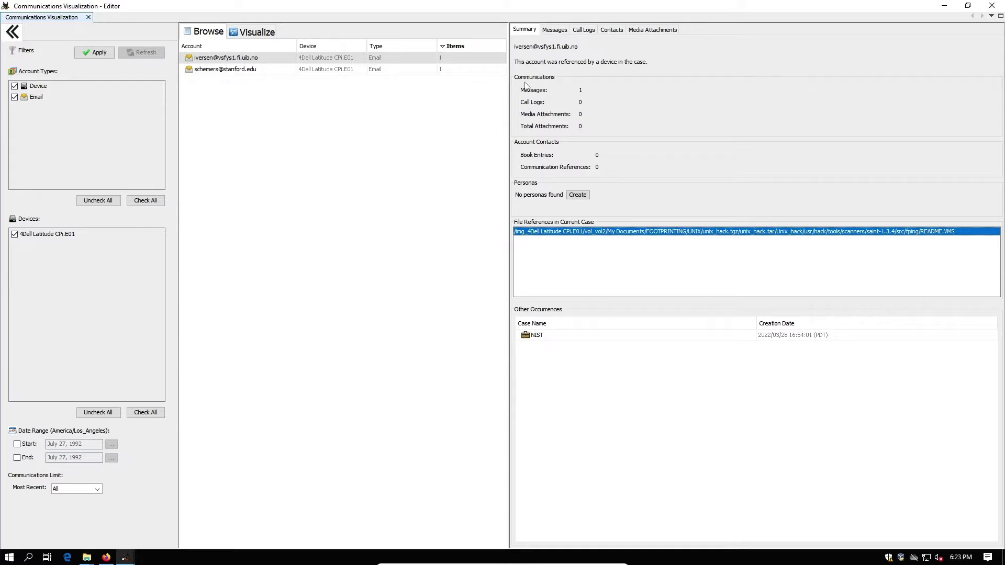
pyautogui.click(558, 34)
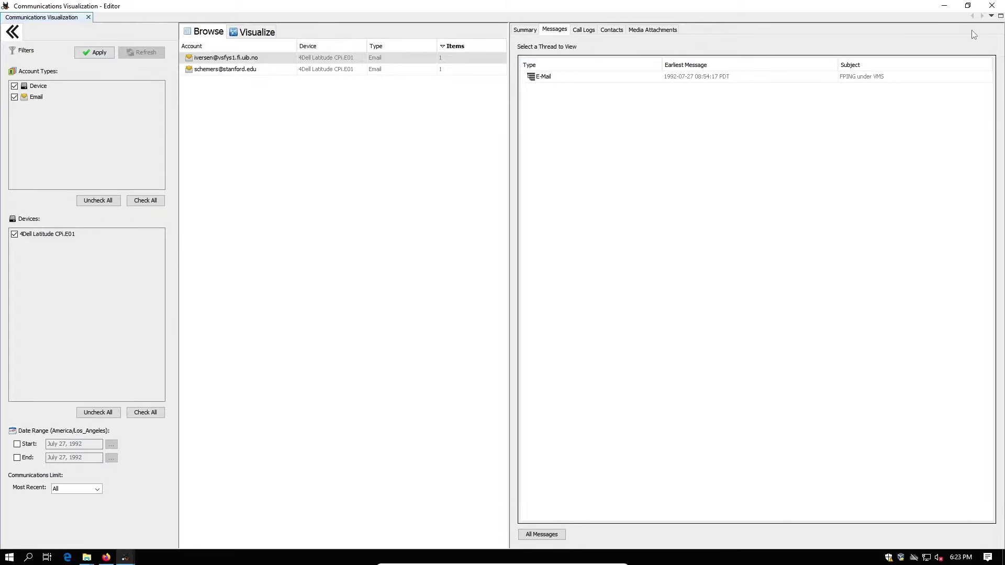
pyautogui.click(993, 6)
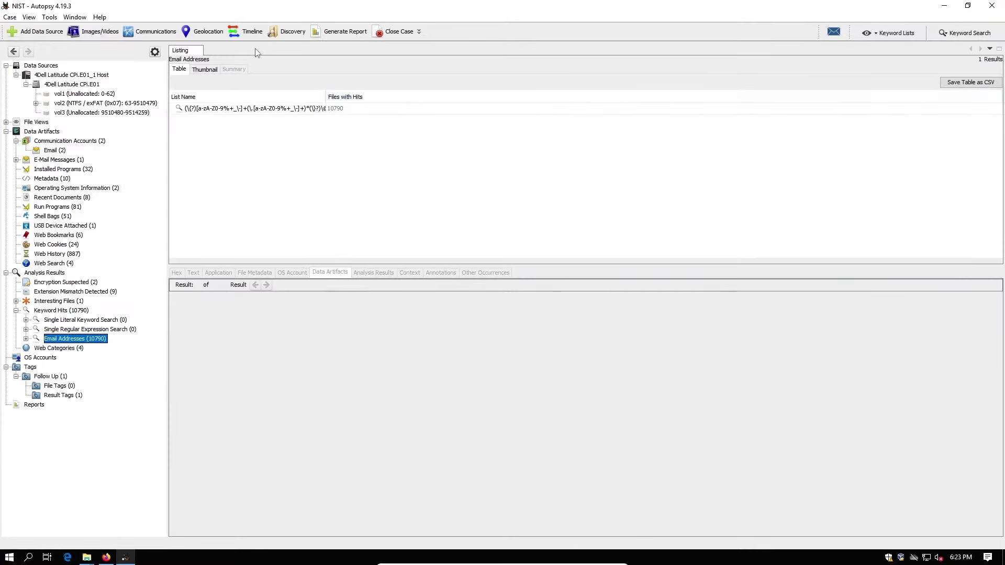
# Step: Check the case for geolocation data in the Geolocation viewer and close it
pyautogui.click(204, 32)
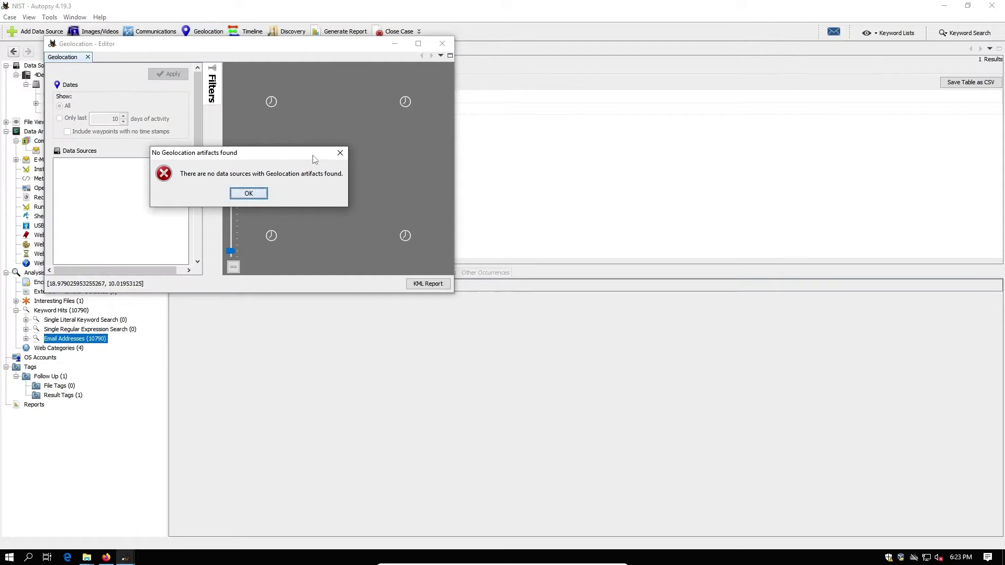
pyautogui.click(248, 194)
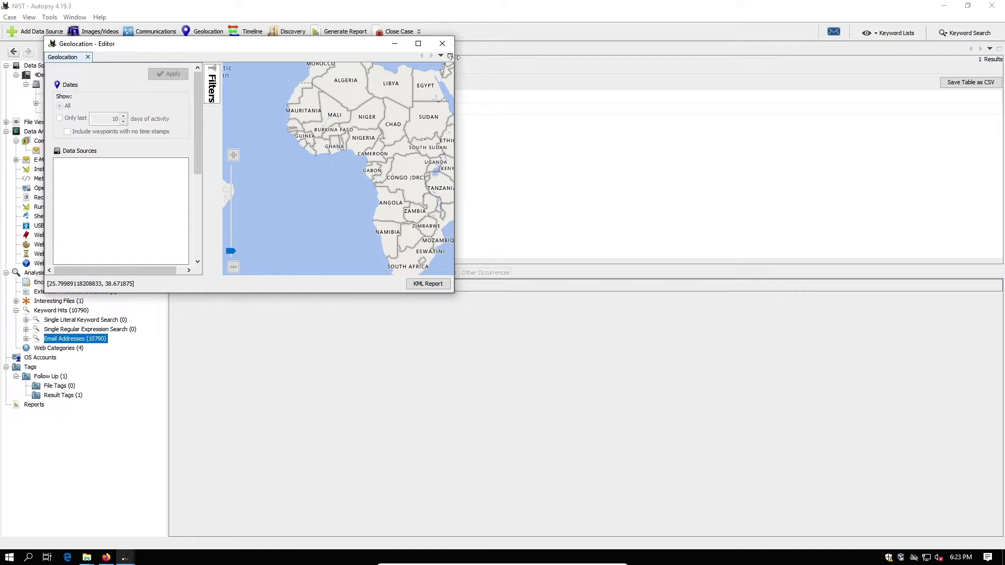
pyautogui.click(442, 44)
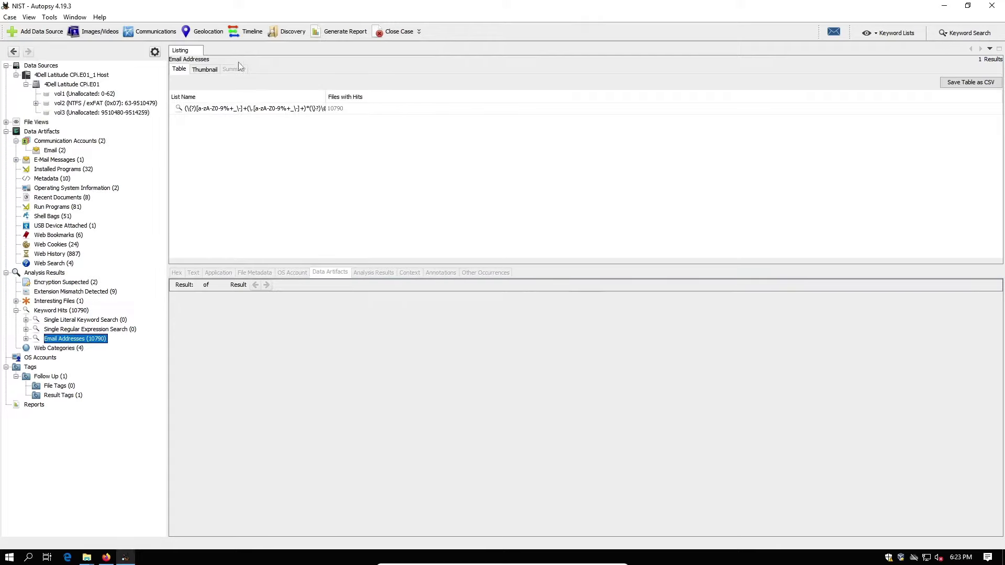
# Step: Open the Timeline viewer in a maximized window and show the case events in the Details view
pyautogui.click(246, 35)
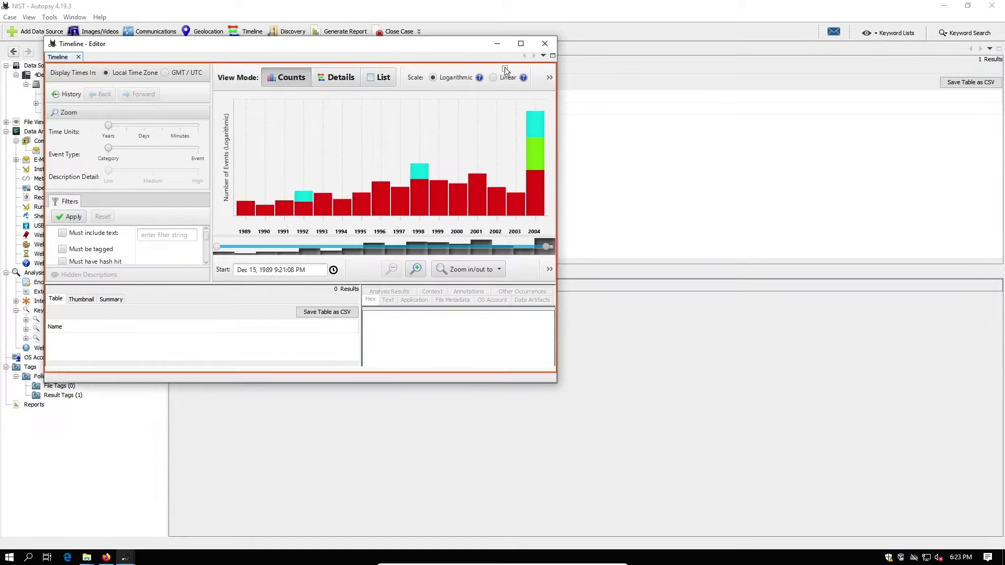
pyautogui.moveTo(455, 53); pyautogui.dragTo(556, 71)
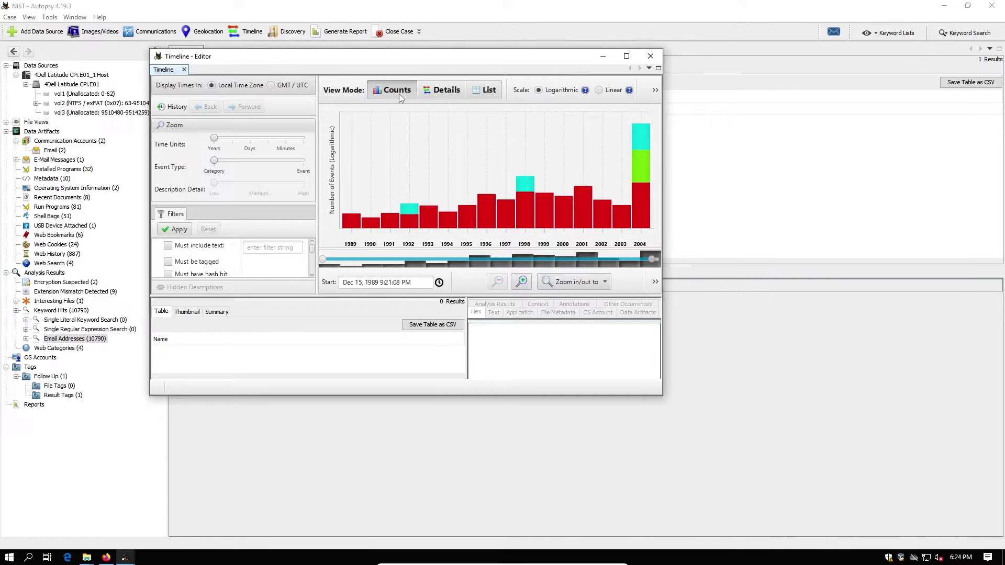
pyautogui.click(446, 93)
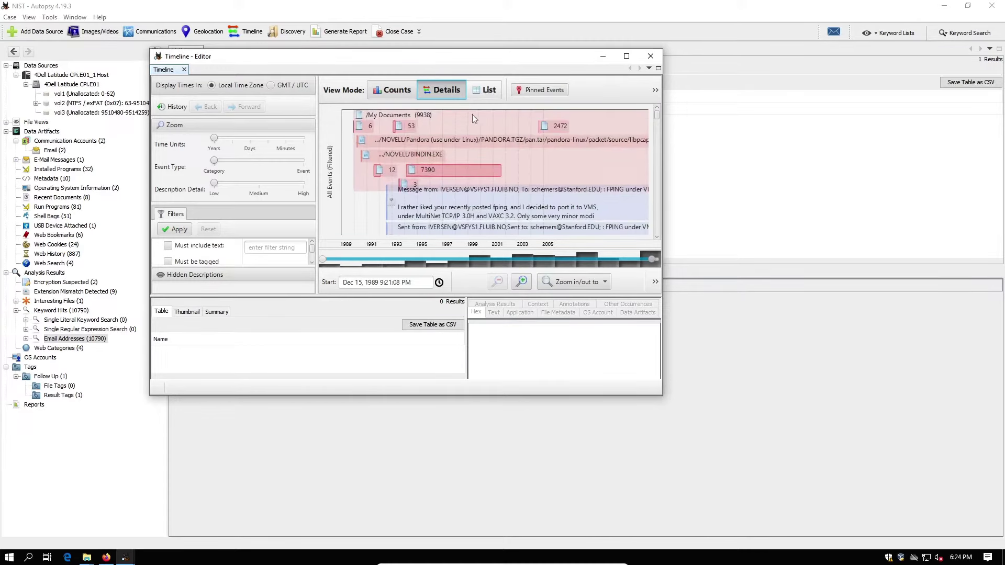
pyautogui.click(628, 57)
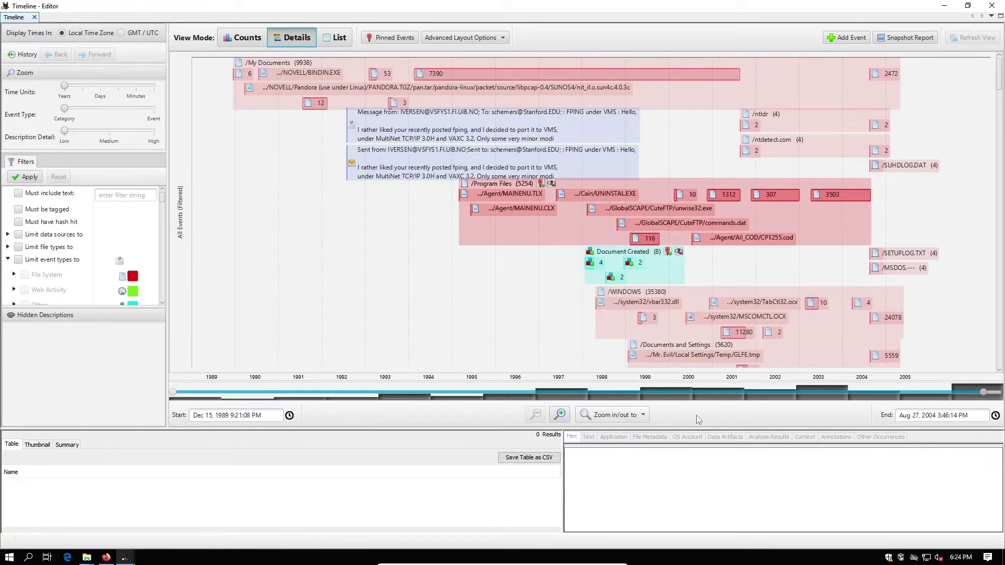
# Step: Try an earlier end date for the timeline range, restore it to Aug 27, 2004, and set the start to Aug 18, 2000
pyautogui.moveTo(981, 393); pyautogui.dragTo(722, 393)
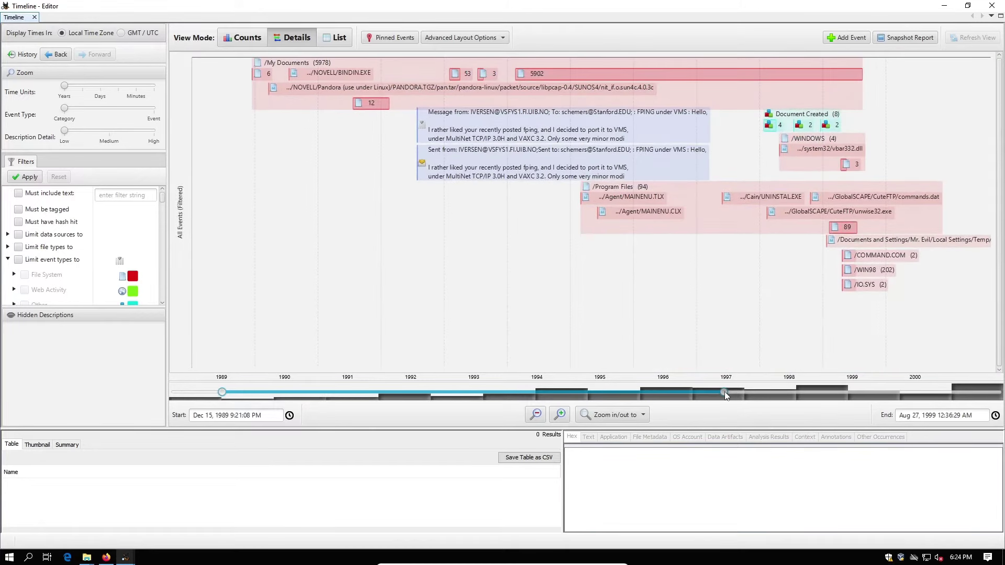
pyautogui.moveTo(735, 391); pyautogui.dragTo(999, 392)
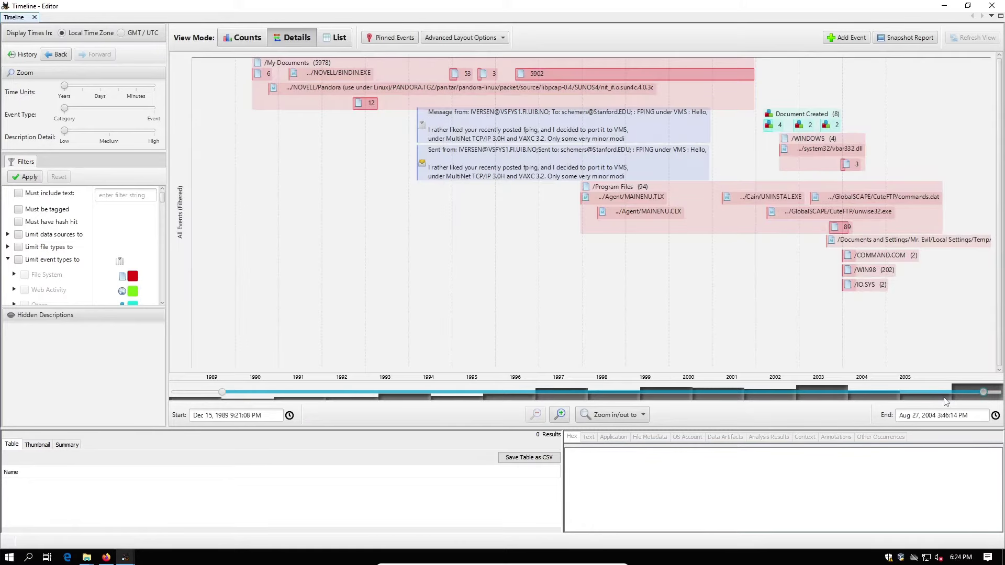
pyautogui.moveTo(222, 391); pyautogui.dragTo(773, 402)
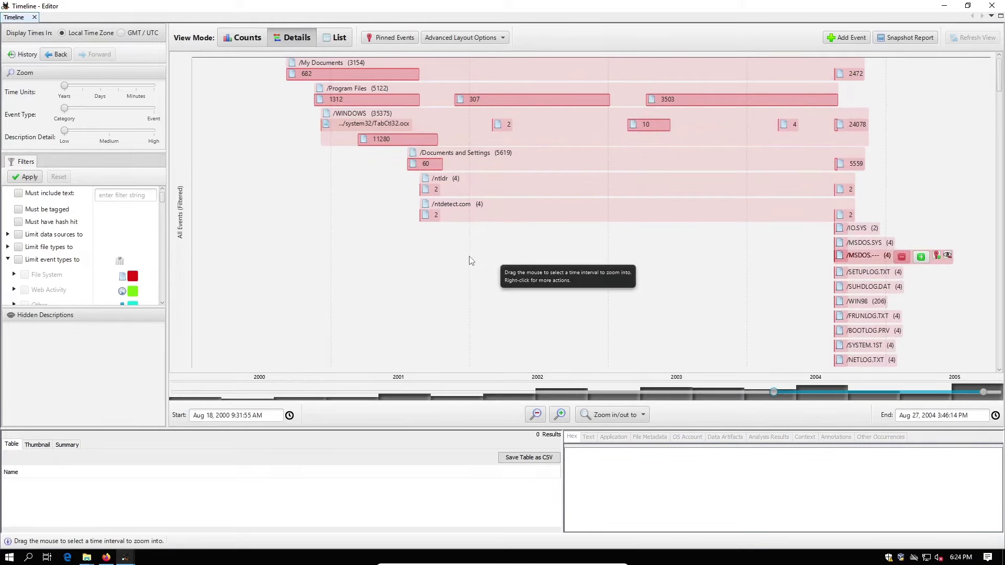
# Step: Examine the timeline's event clusters from 2000 to 2004 and the available event filters
pyautogui.scroll(-3, 468, 256)
pyautogui.scroll(3, 466, 254)
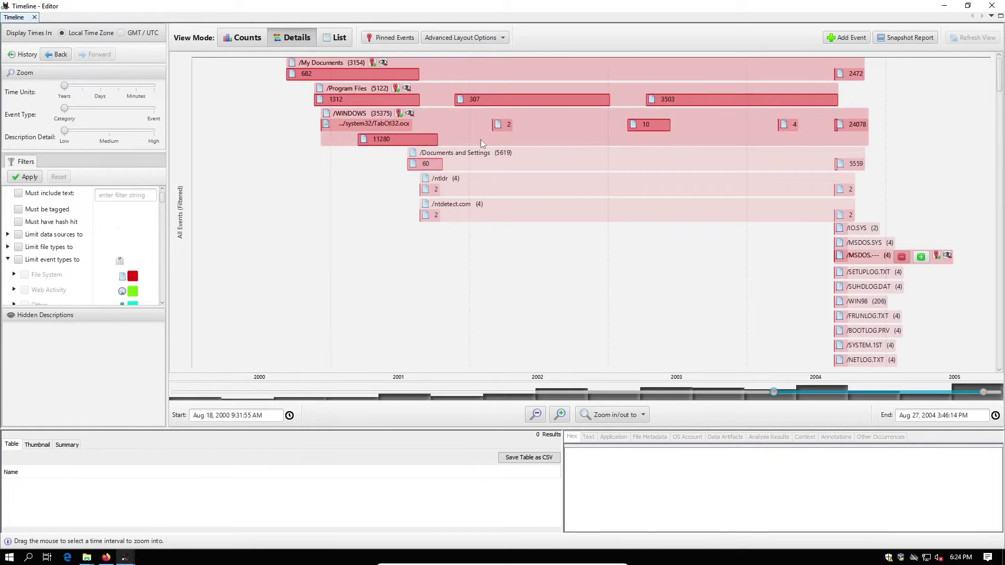
pyautogui.scroll(-4, 653, 216)
pyautogui.scroll(-10, 653, 215)
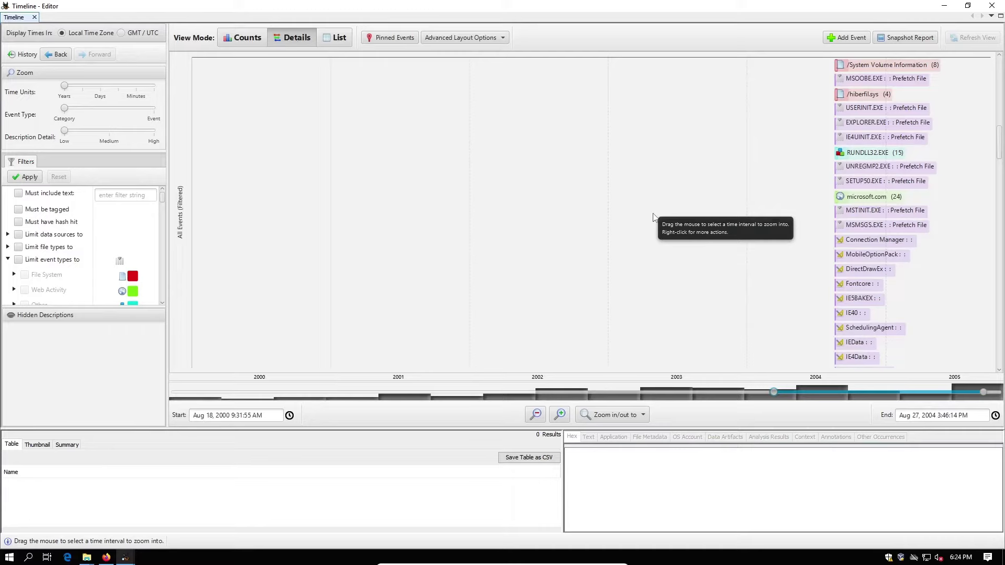
pyautogui.scroll(12, 653, 215)
pyautogui.scroll(-1, 124, 218)
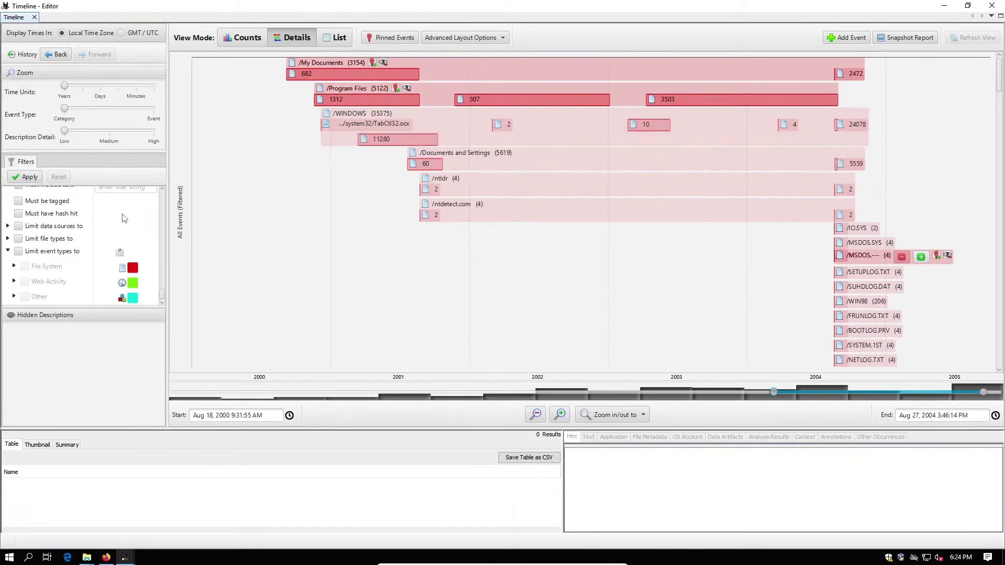
pyautogui.scroll(1, 124, 218)
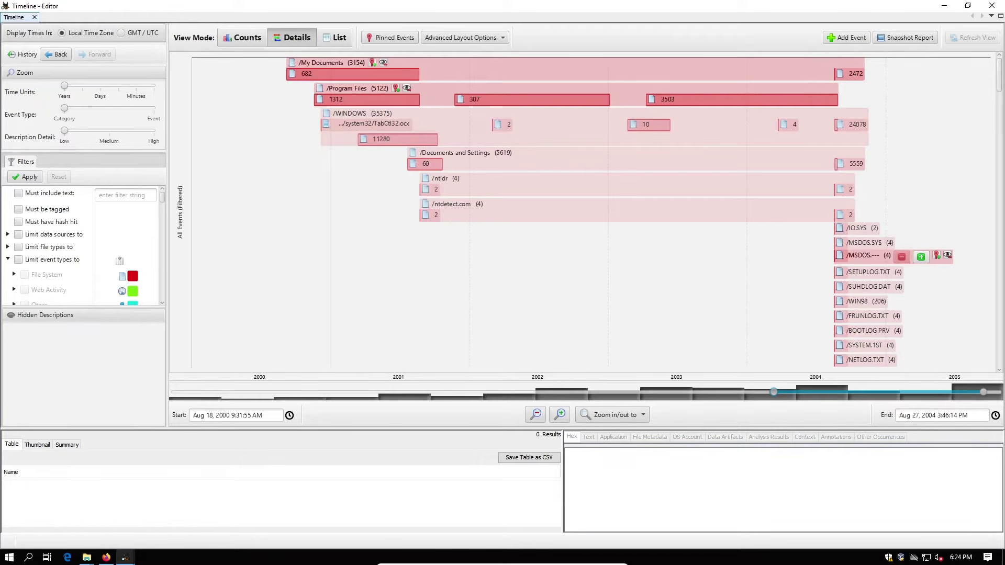
# Step: Show the timeline events as a list, widen the Event Type column, preview the COMMANDS/readme.txt event's file, and look through the entries
pyautogui.click(336, 39)
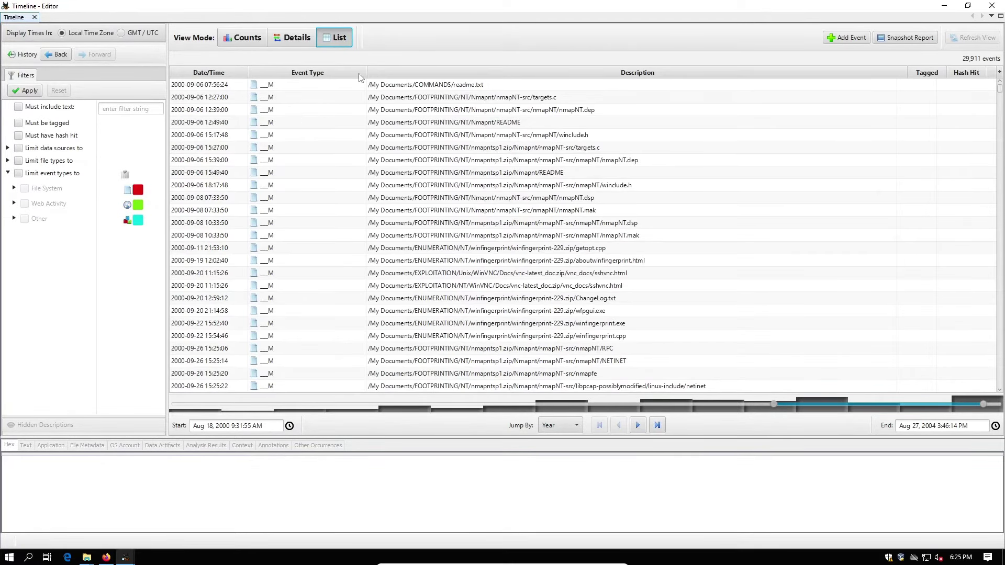
pyautogui.moveTo(367, 73); pyautogui.dragTo(424, 74)
pyautogui.click(277, 85)
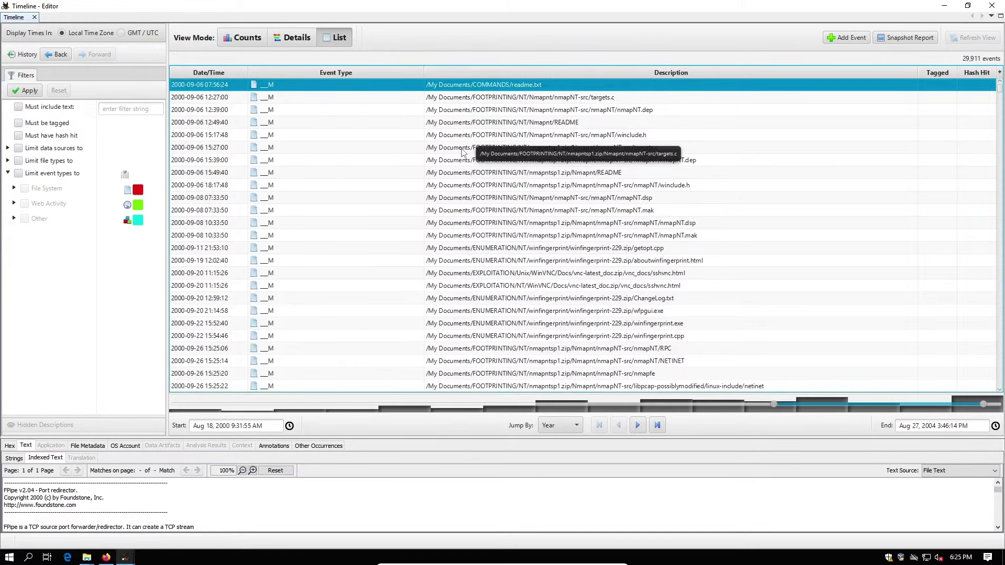
pyautogui.scroll(-3, 462, 153)
pyautogui.scroll(-15, 462, 152)
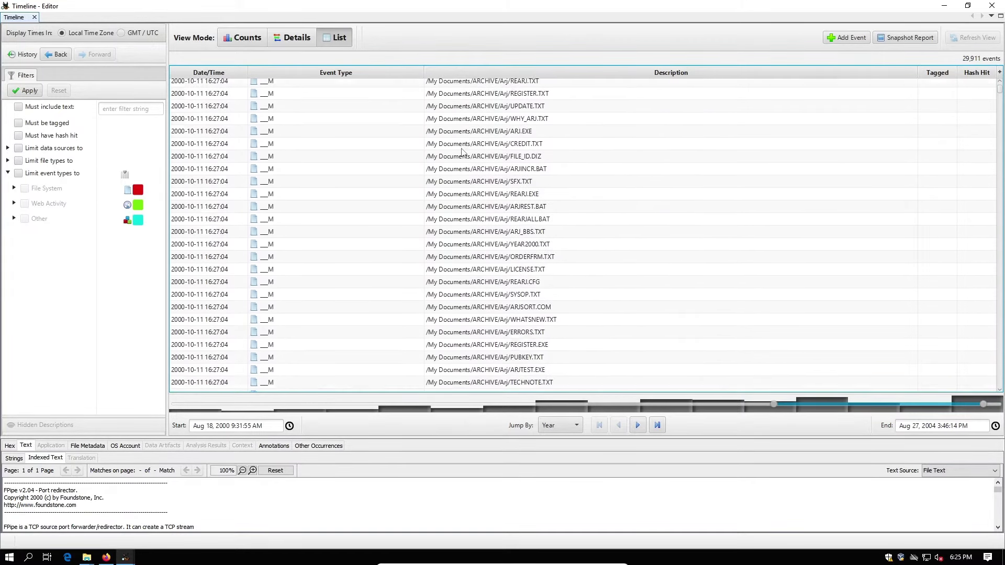
pyautogui.scroll(-15, 462, 152)
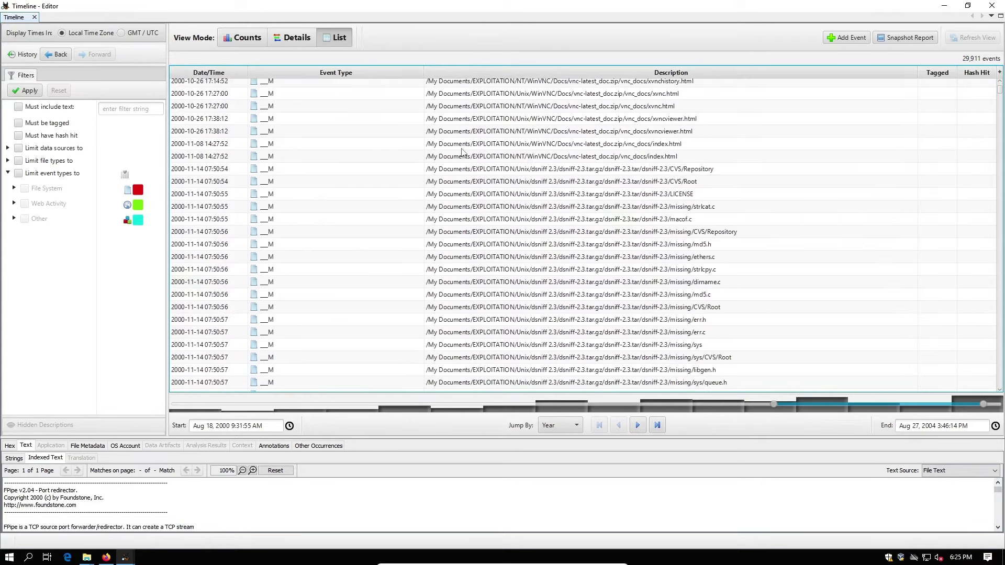
pyautogui.scroll(-8, 462, 152)
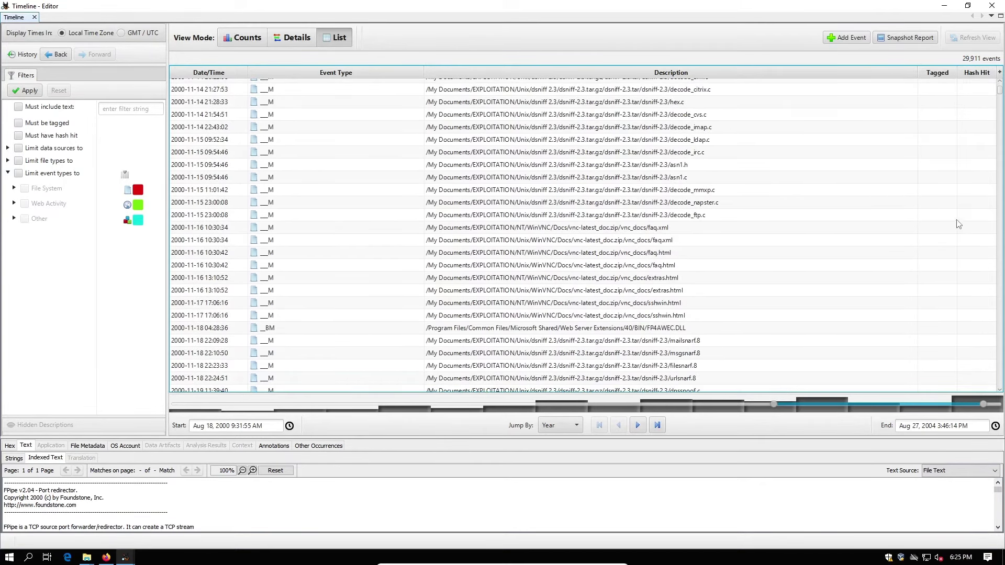
# Step: Move the start of the timeline range to Jul 8, 2003 and look through the listed events
pyautogui.moveTo(1000, 90)
pyautogui.mouseDown()
pyautogui.moveTo(1001, 119)
pyautogui.moveTo(996, 82)
pyautogui.mouseUp()
pyautogui.moveTo(774, 404); pyautogui.dragTo(925, 408)
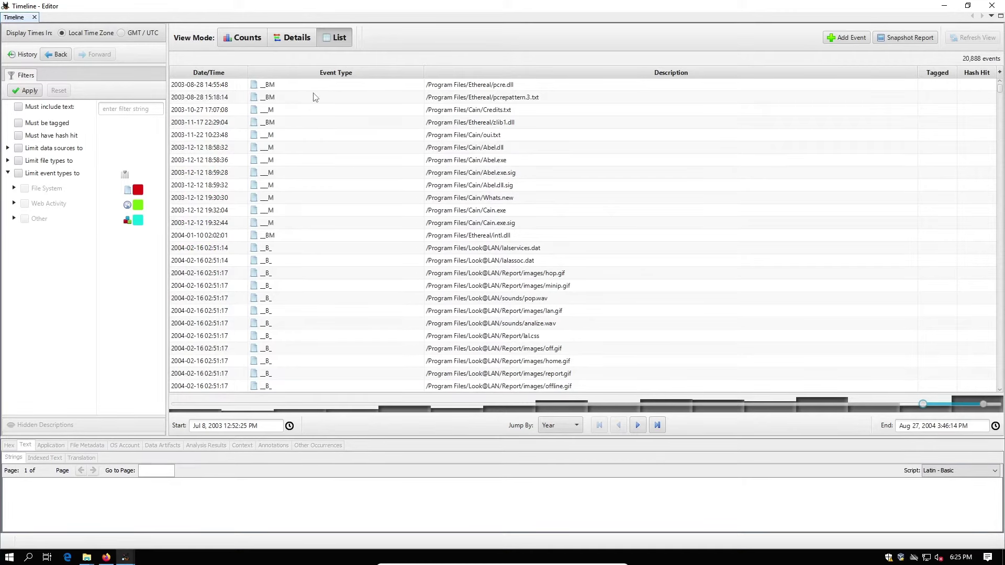
pyautogui.scroll(-7, 328, 108)
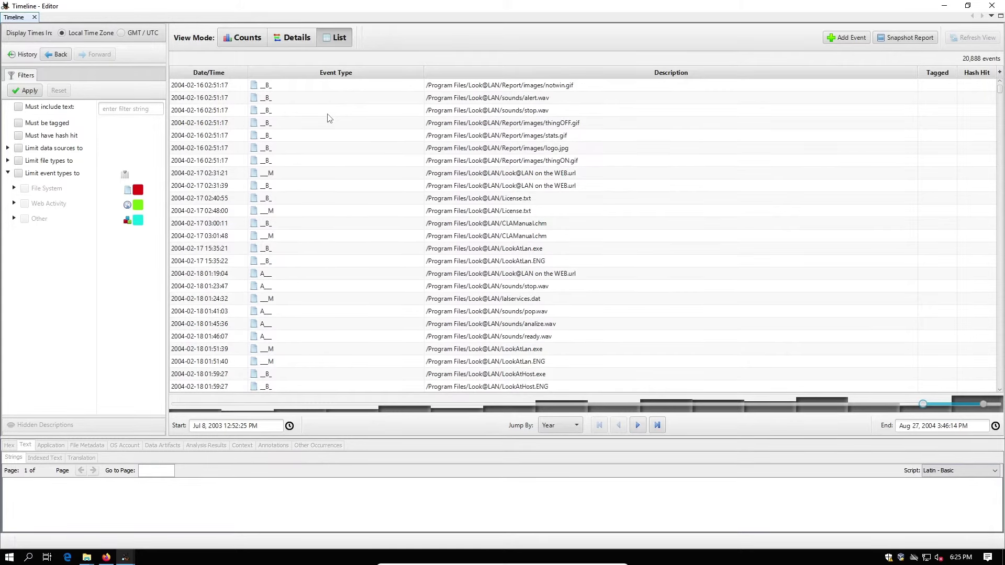
pyautogui.scroll(-7, 329, 118)
pyautogui.scroll(-9, 329, 118)
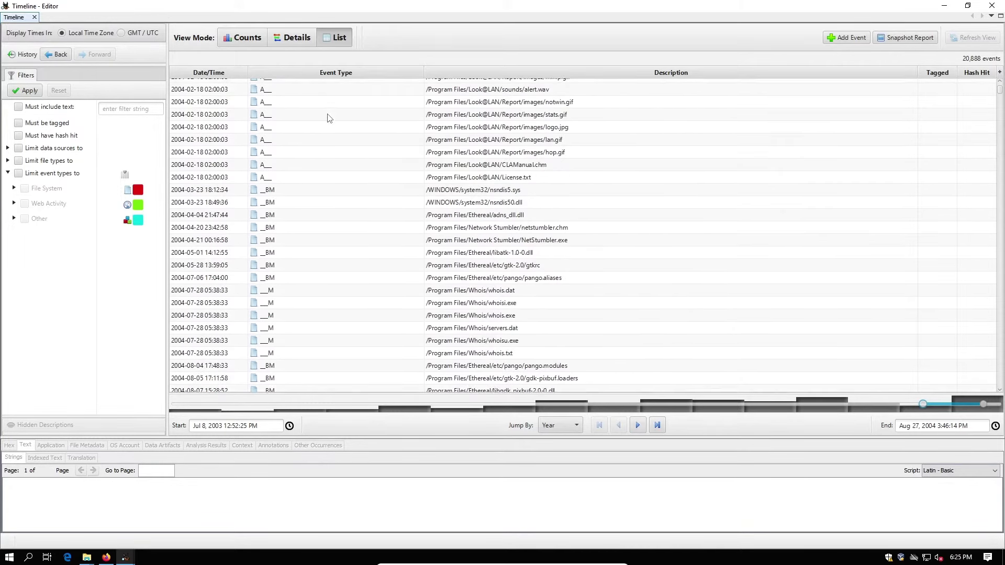
# Step: Check the event types of the hop.gif entry and the following file events, and close the Timeline viewer
pyautogui.click(307, 176)
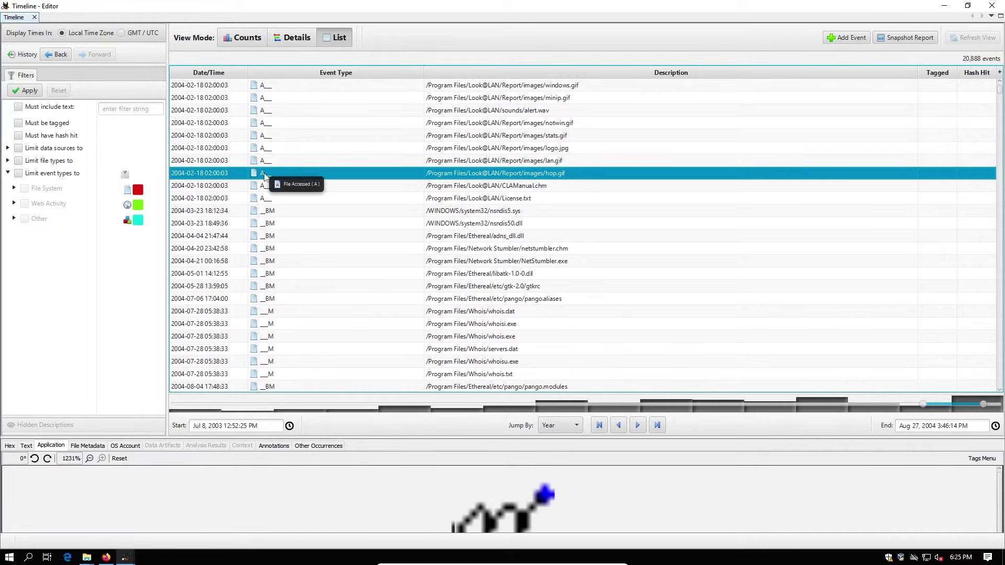
pyautogui.scroll(-3, 290, 212)
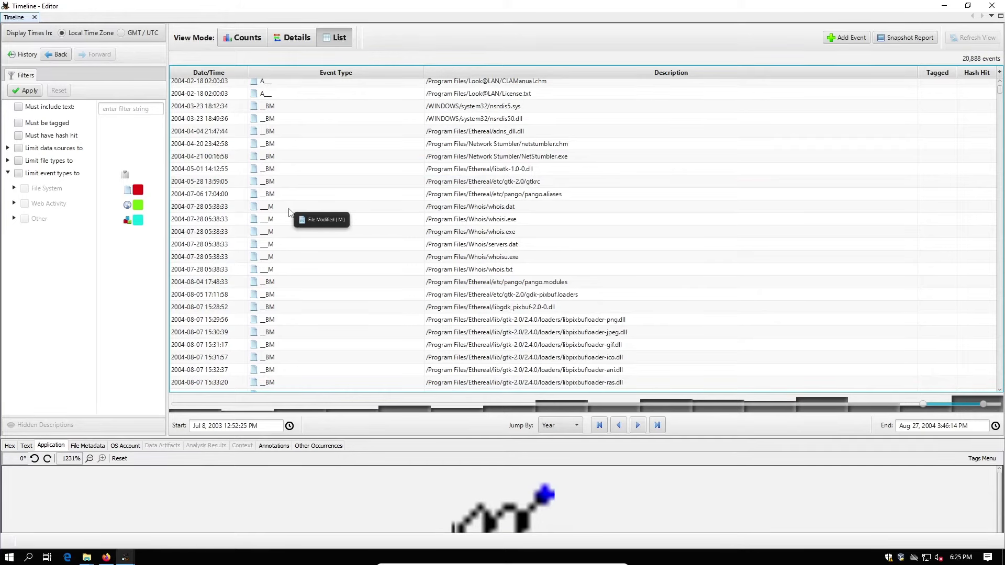
pyautogui.scroll(-3, 289, 212)
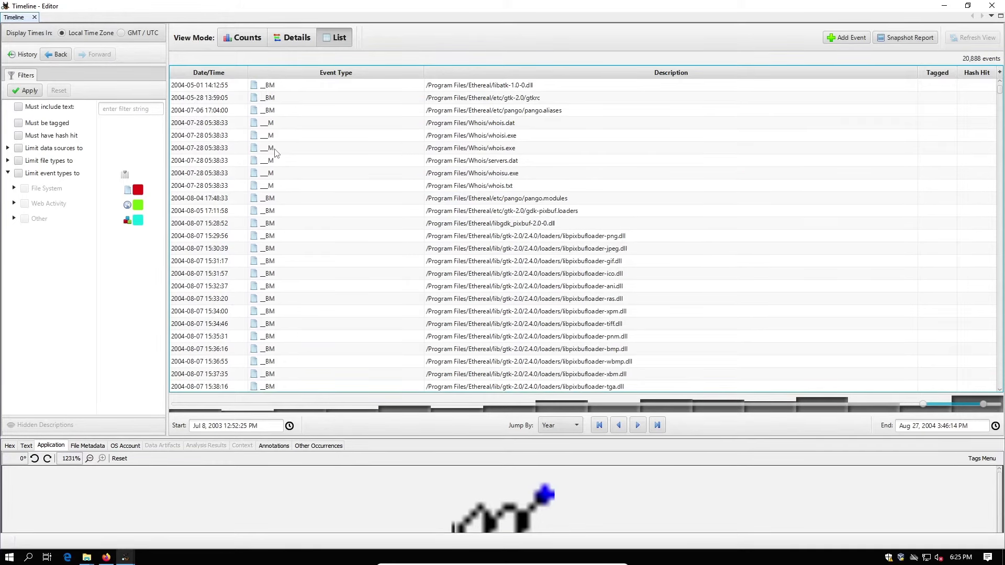
pyautogui.scroll(-4, 451, 194)
pyautogui.scroll(-10, 450, 194)
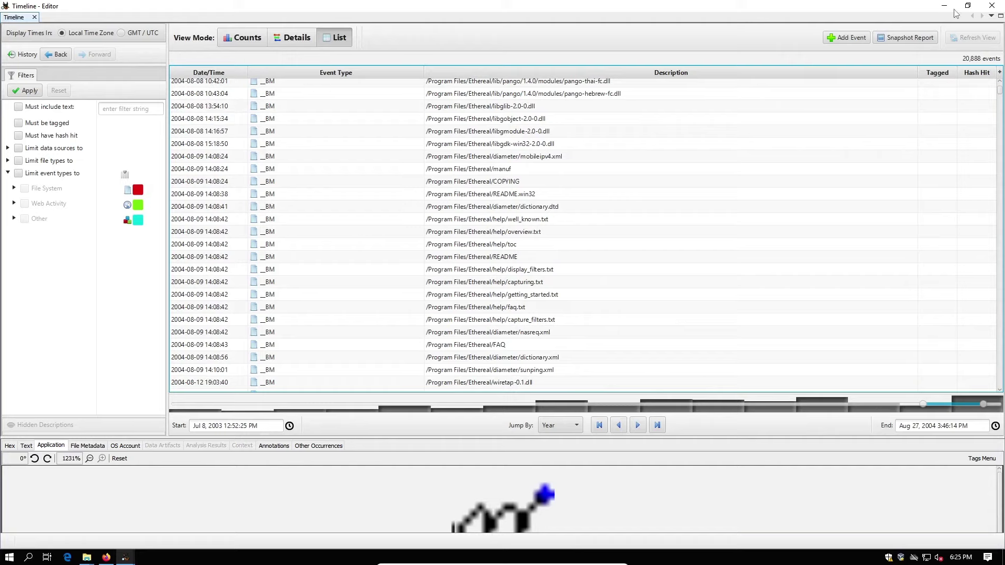
pyautogui.click(992, 6)
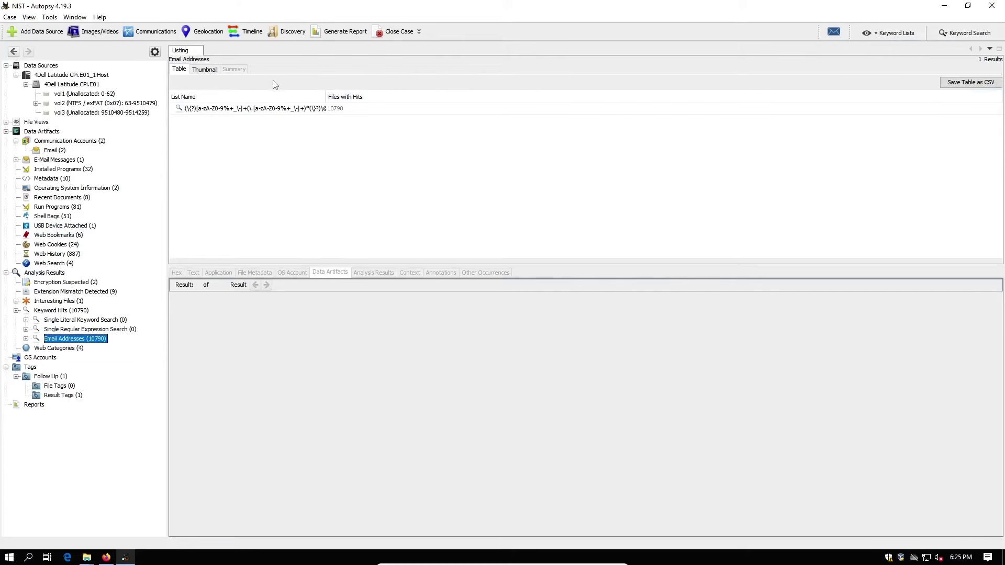
# Step: Open the Discovery dialog and choose Documents as the result type
pyautogui.click(288, 32)
pyautogui.moveTo(325, 18); pyautogui.dragTo(470, 51)
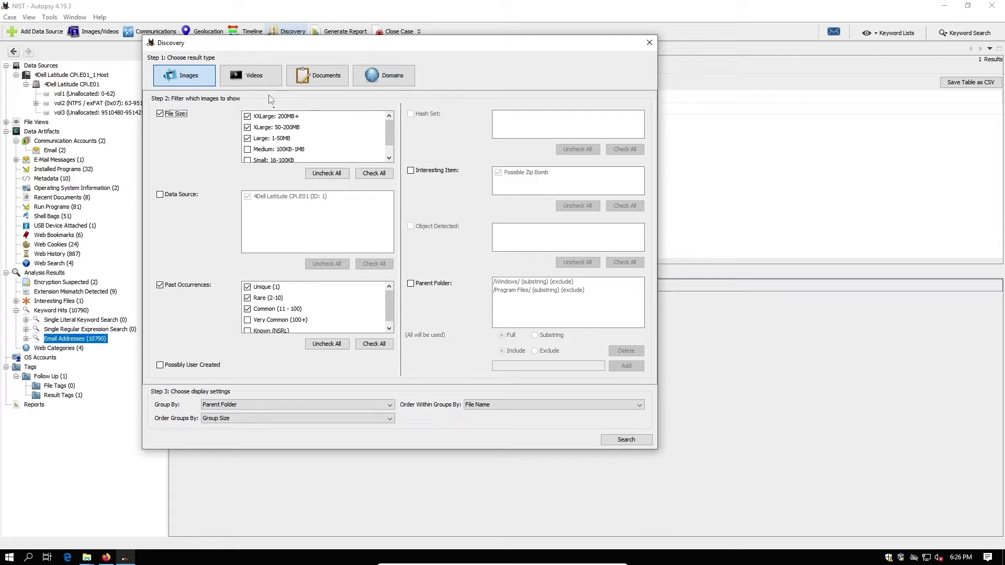
pyautogui.click(317, 74)
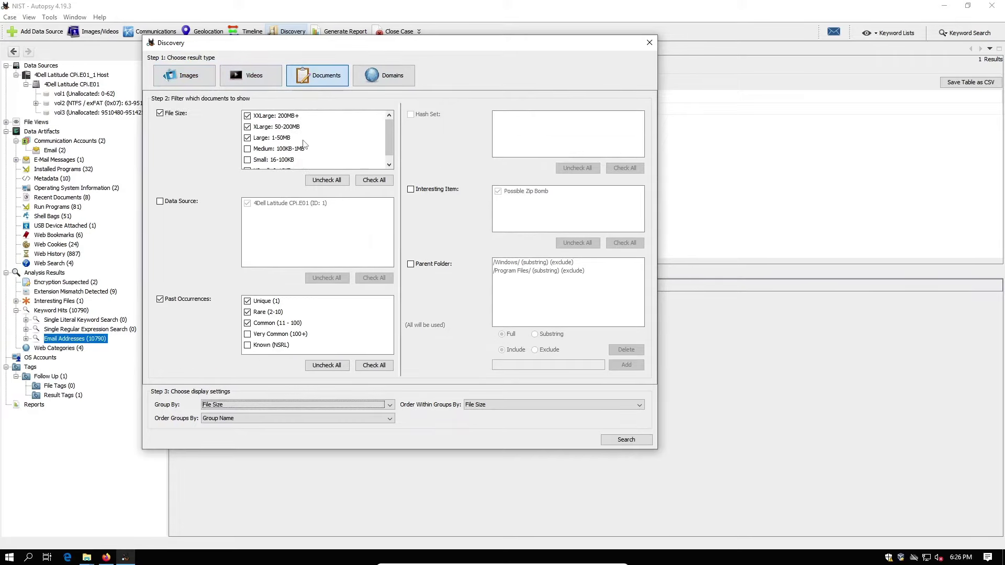